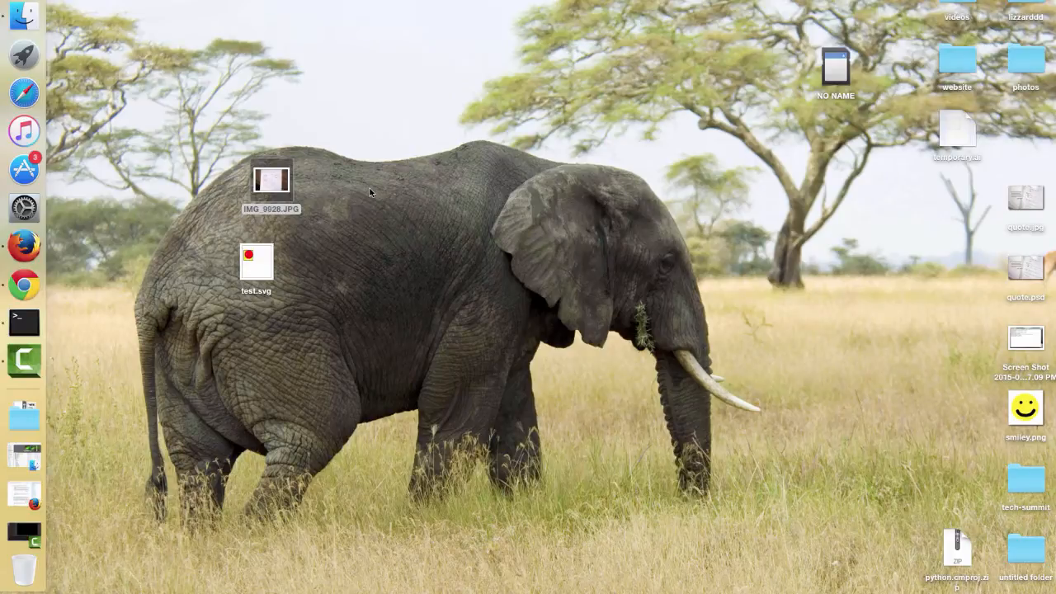
Step: Open the sketch photo IMG_9928.JPG from the desktop in Preview
right_click(269, 178)
click(354, 147)
right_click(268, 177)
click(262, 180)
double_click(262, 180)
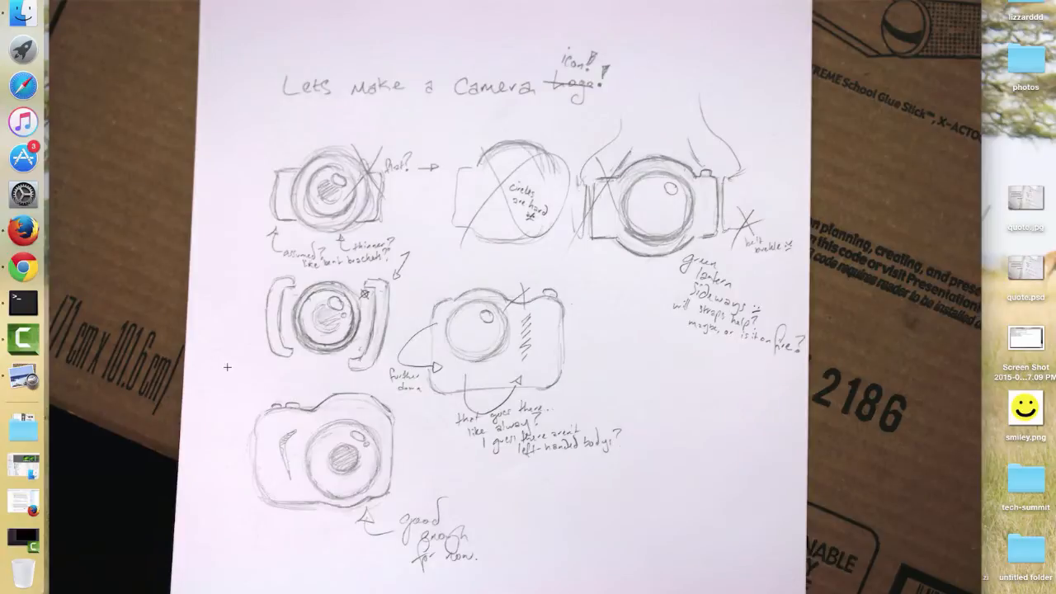
Step: Crop the photo to the lowest camera sketch and its "good enough for now" note
mouse_move(227, 365)
mouse_down()
mouse_move(503, 589)
mouse_move(491, 586)
mouse_up()
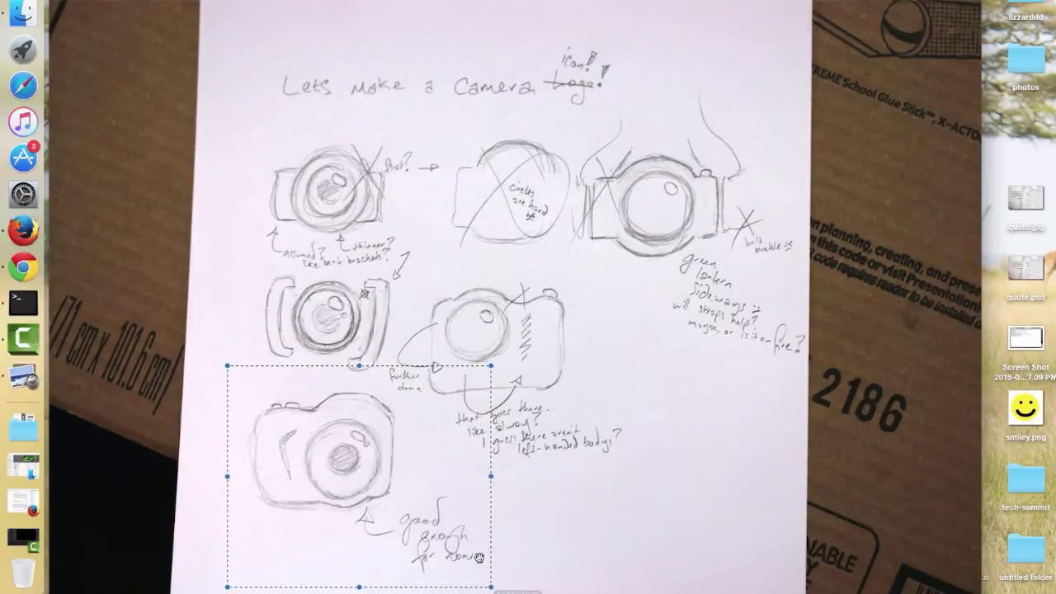
click(141, 4)
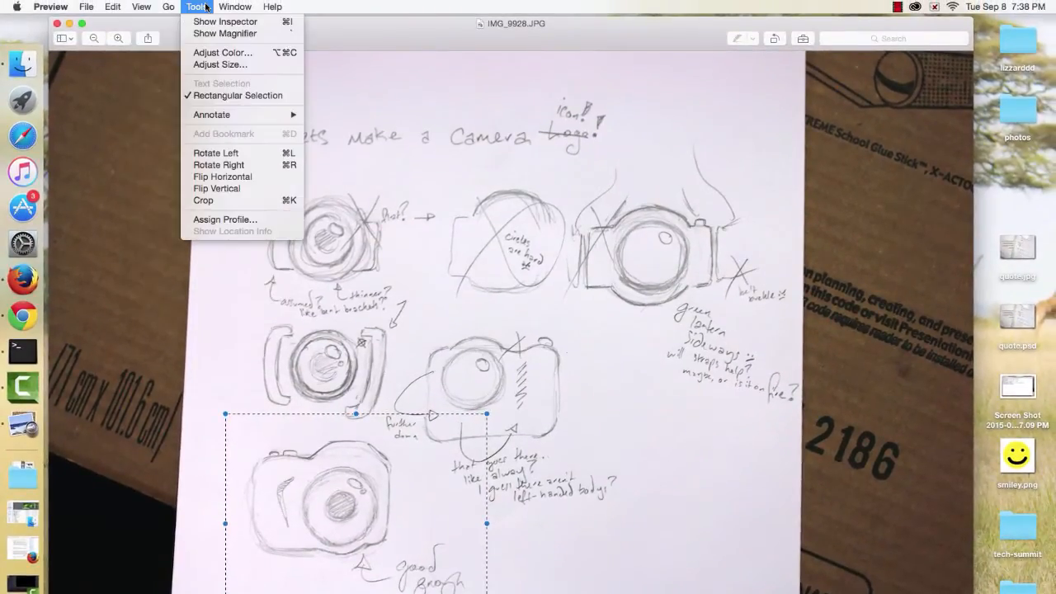
click(222, 200)
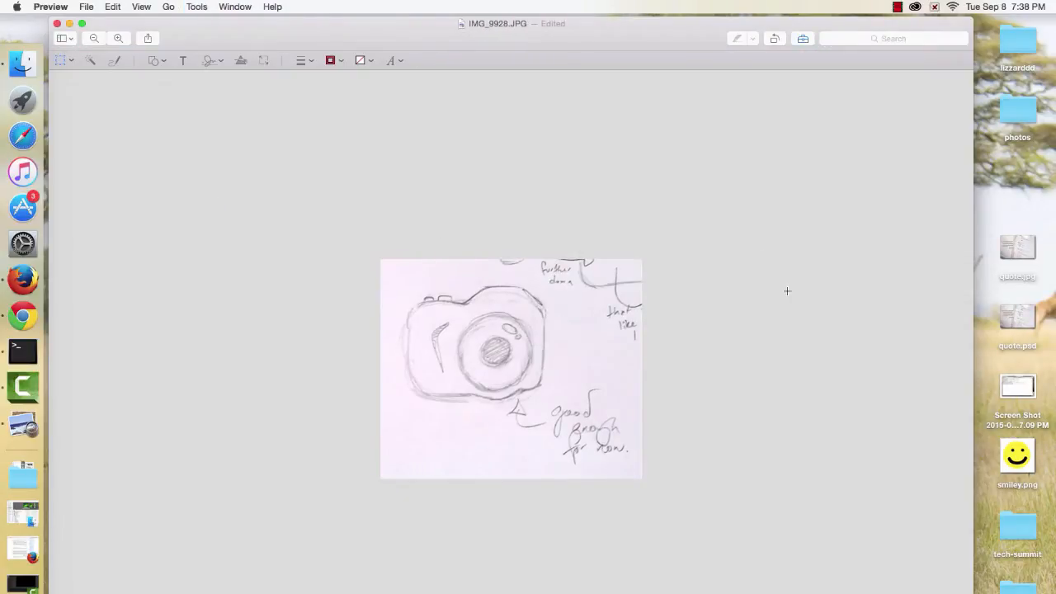
Step: Shrink the cropped sketch's window to fit the image and park it in the lower-right corner of the desktop
drag(970, 588, 324, 324)
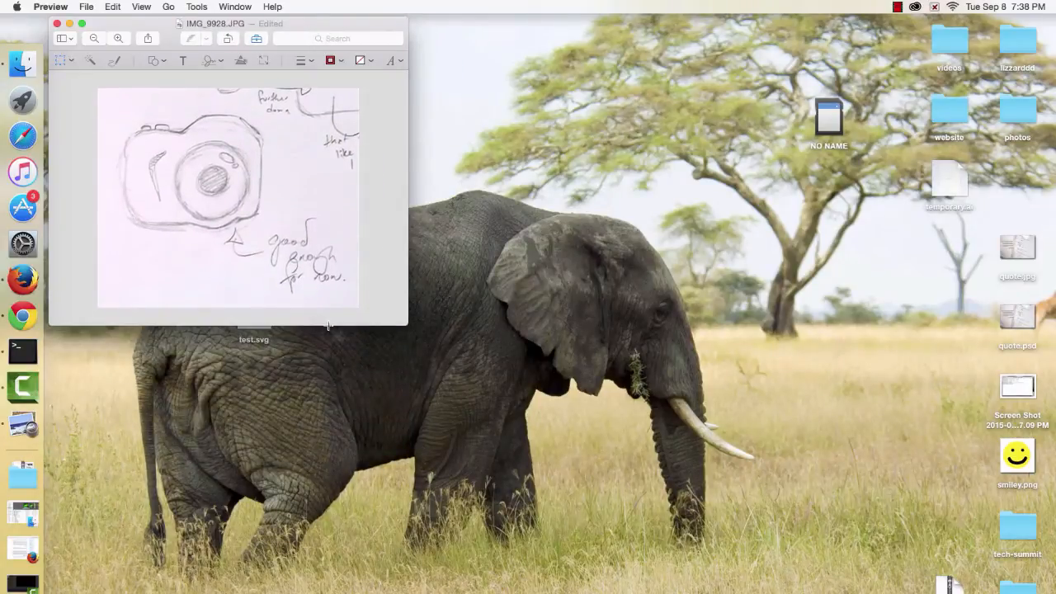
drag(147, 25, 918, 364)
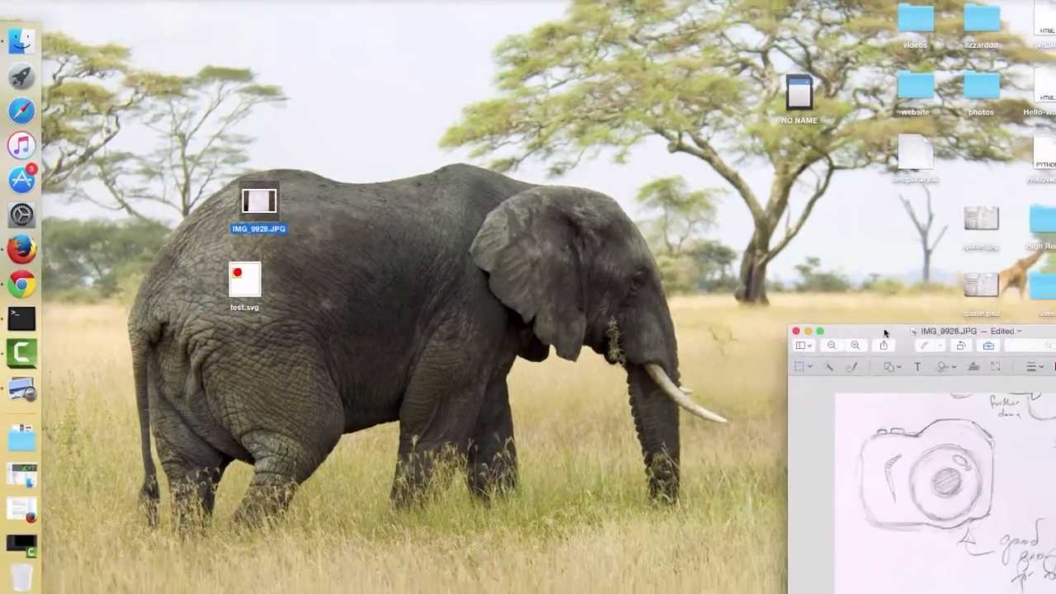
click(546, 409)
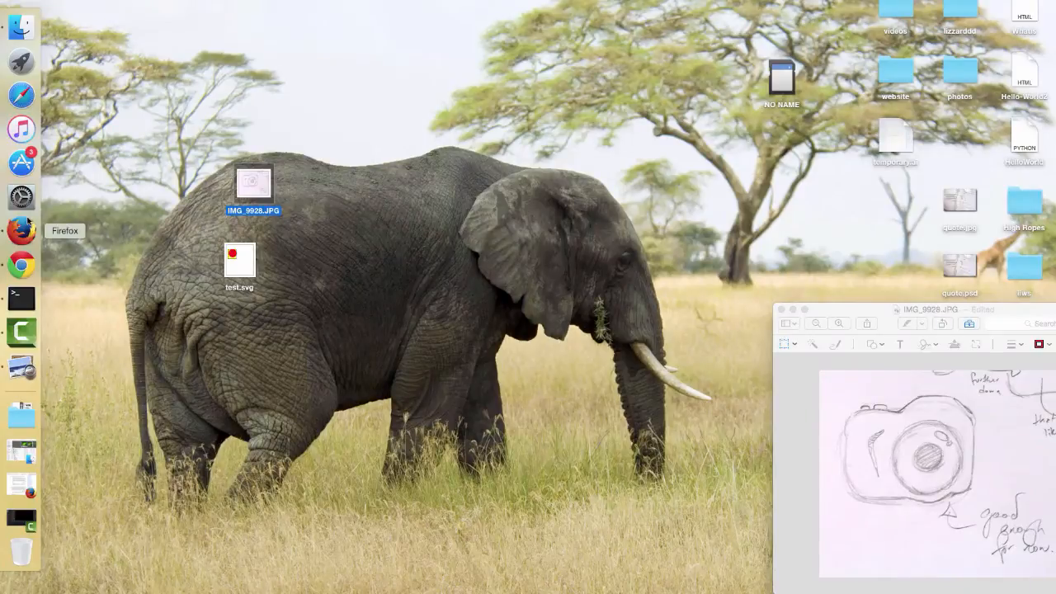
Step: Launch Adobe Illustrator and create a new 708 by 612 pt document
click(21, 61)
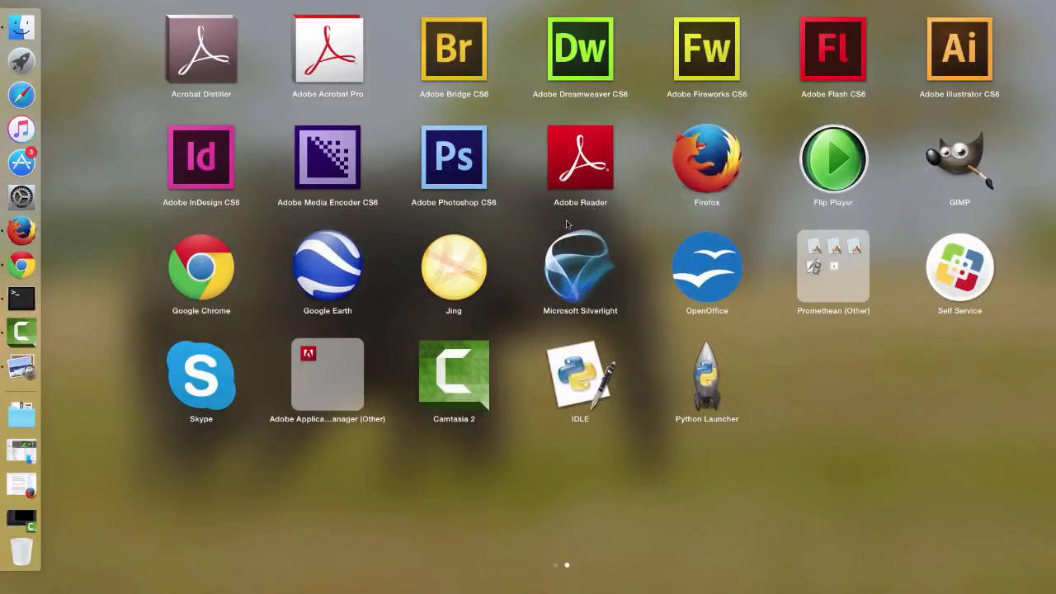
click(960, 51)
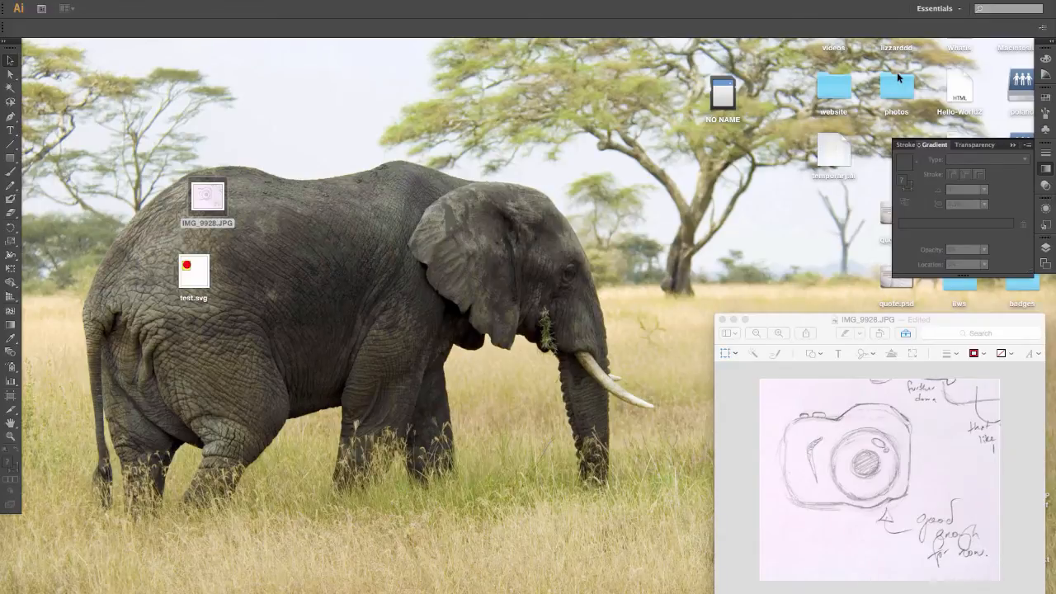
click(80, 3)
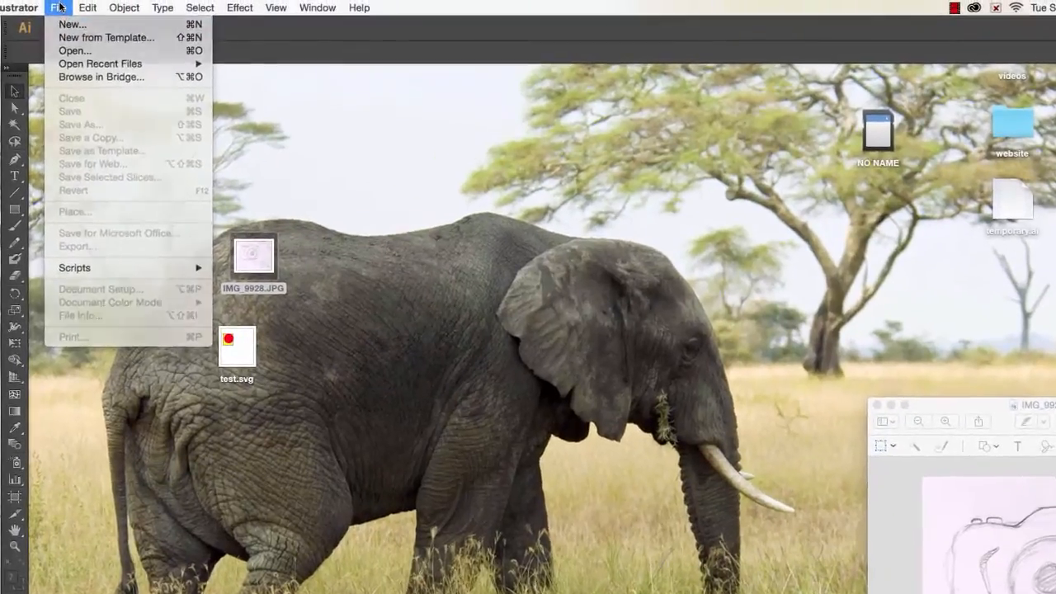
click(59, 7)
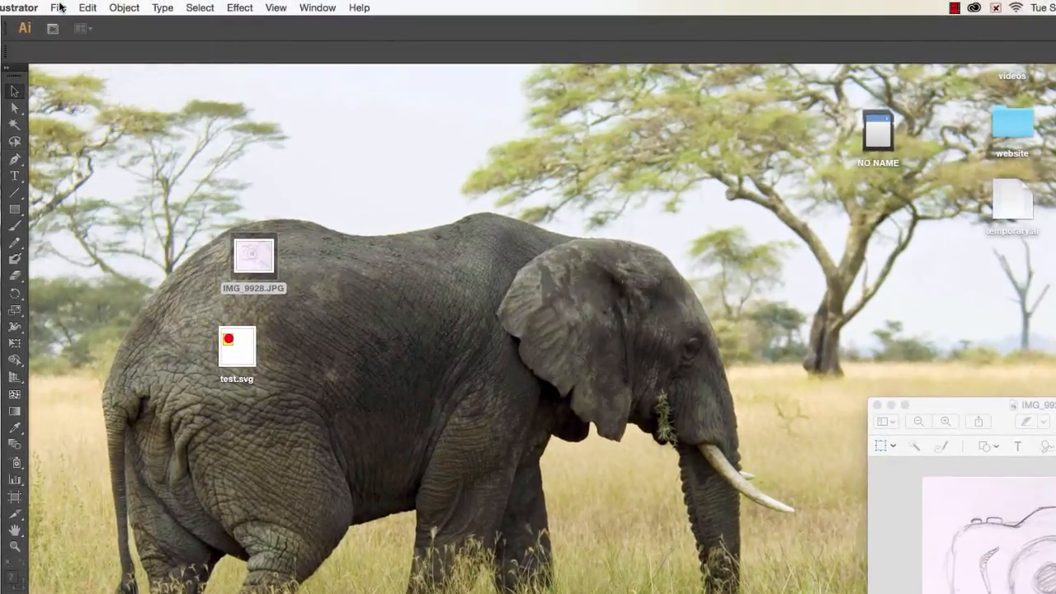
click(59, 6)
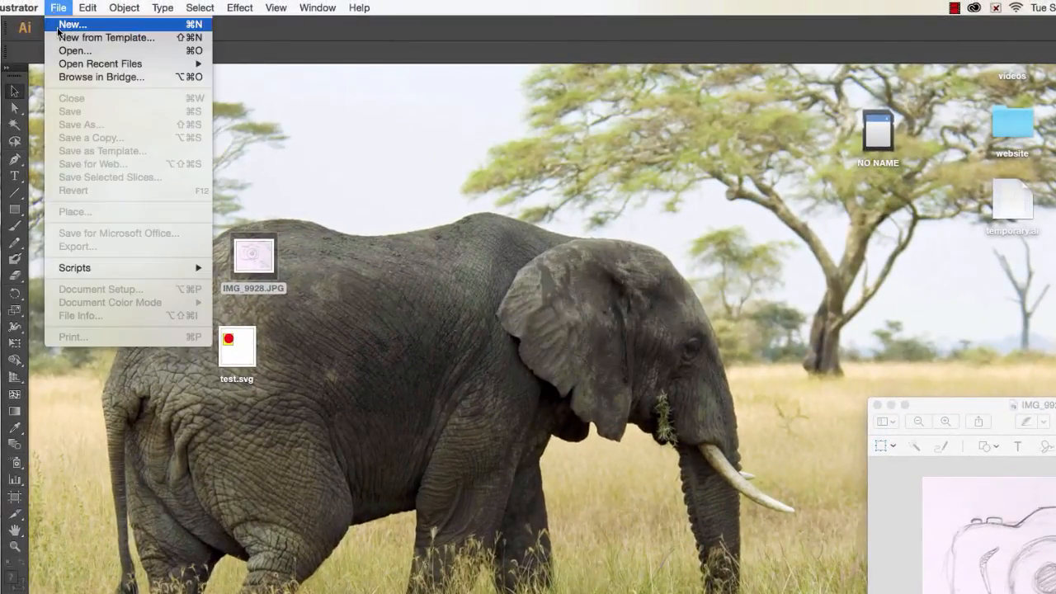
click(66, 25)
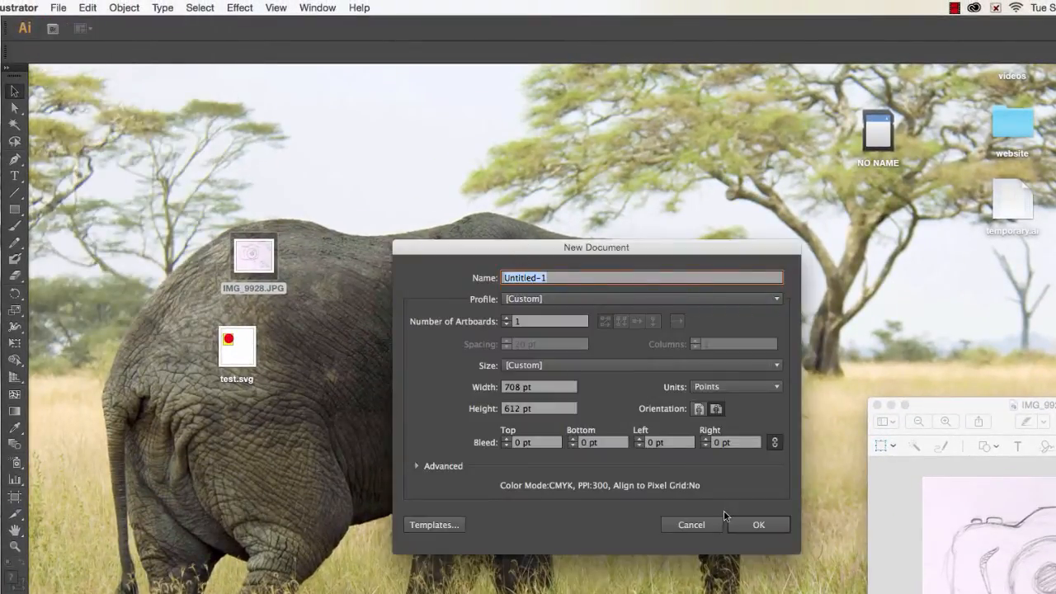
click(750, 524)
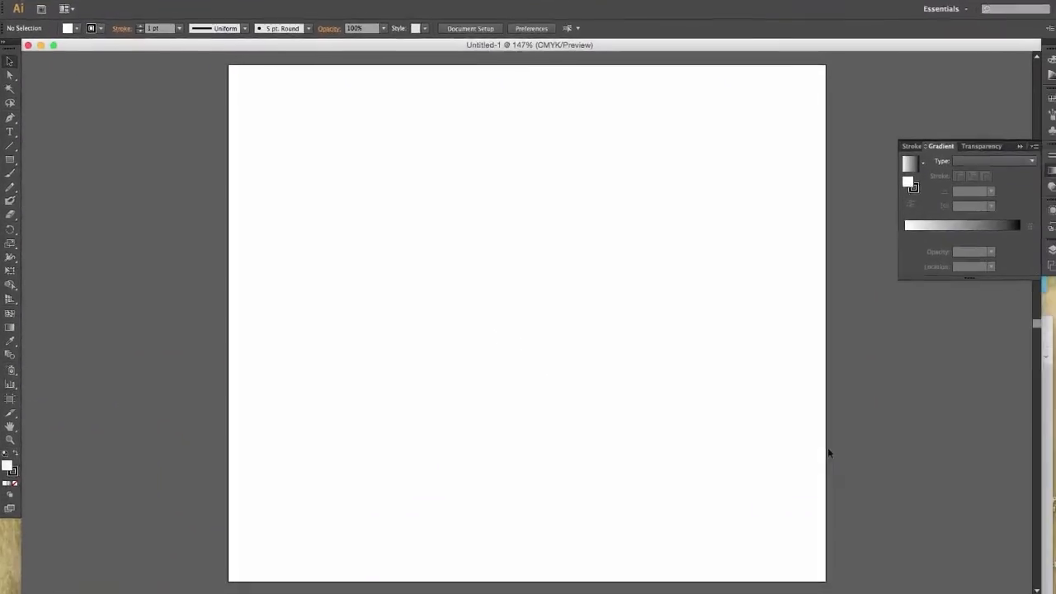
Step: Narrow the document window so the reference sketch stays uncovered, and bring the whole artboard into view
drag(1033, 593, 761, 591)
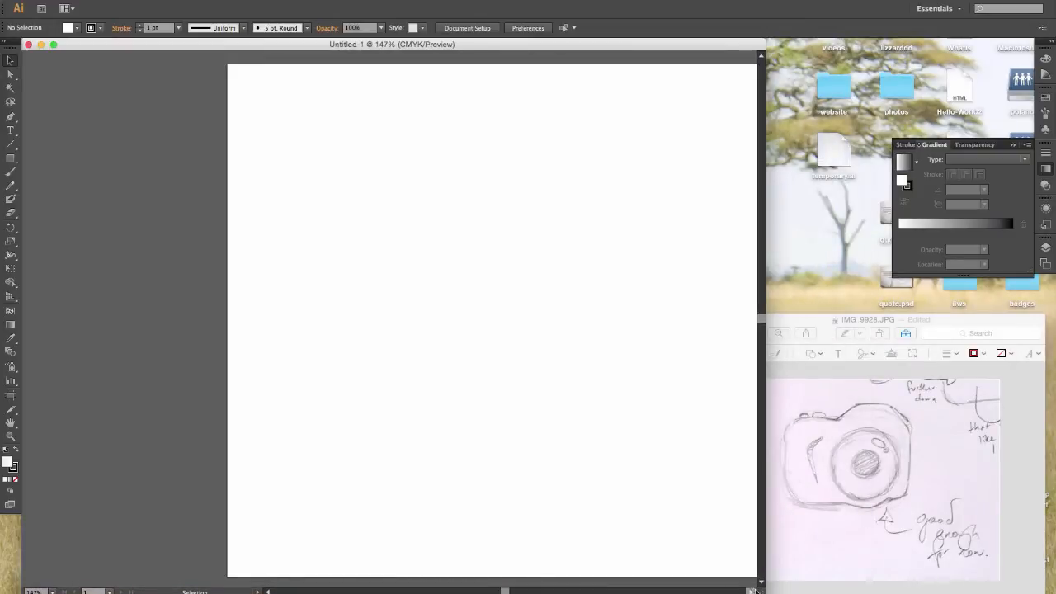
scroll(603, 548, right, 5)
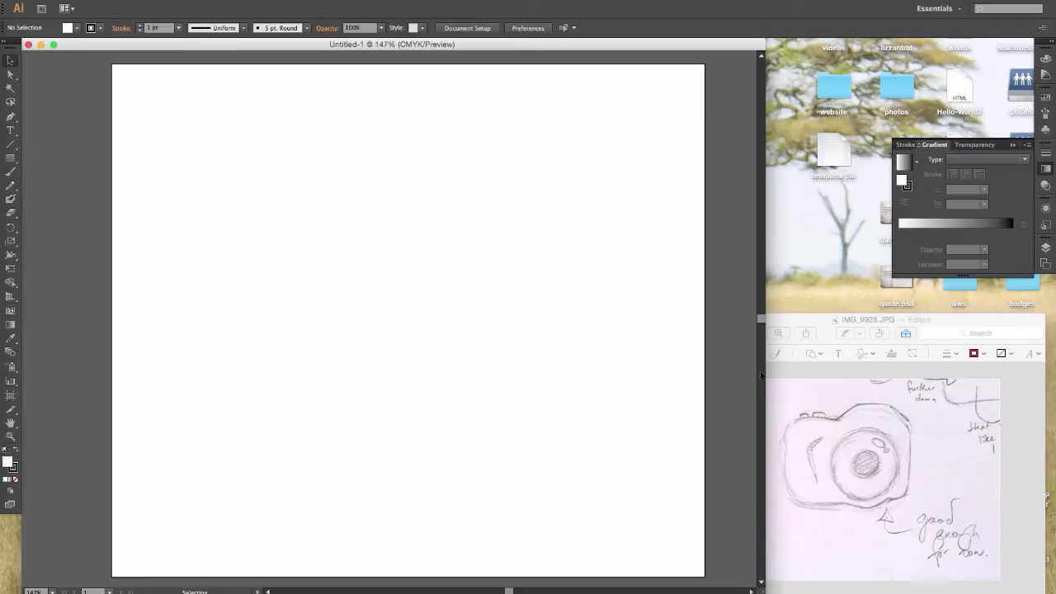
Step: Draw a rounded rectangle about 575 by 407 pt, and replace it with one of the same size with a 50 pt corner radius
click(10, 159)
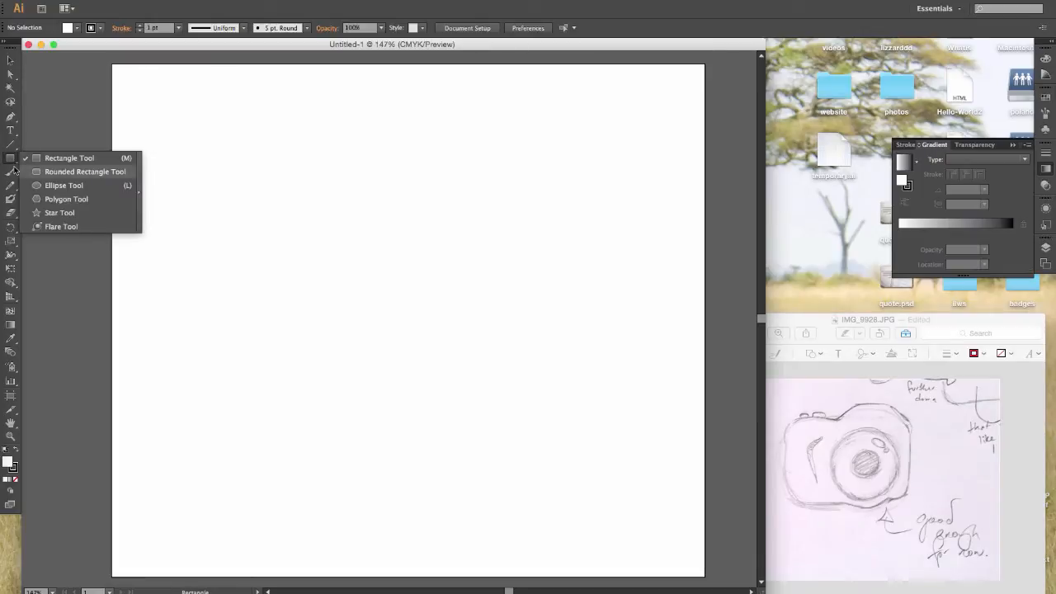
click(13, 162)
click(55, 172)
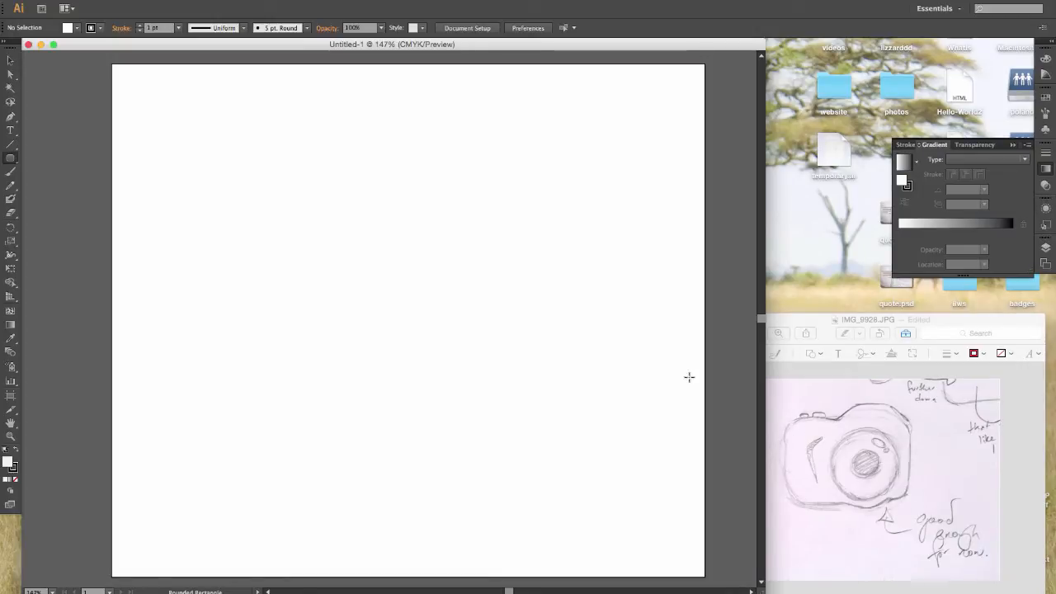
drag(172, 172, 654, 513)
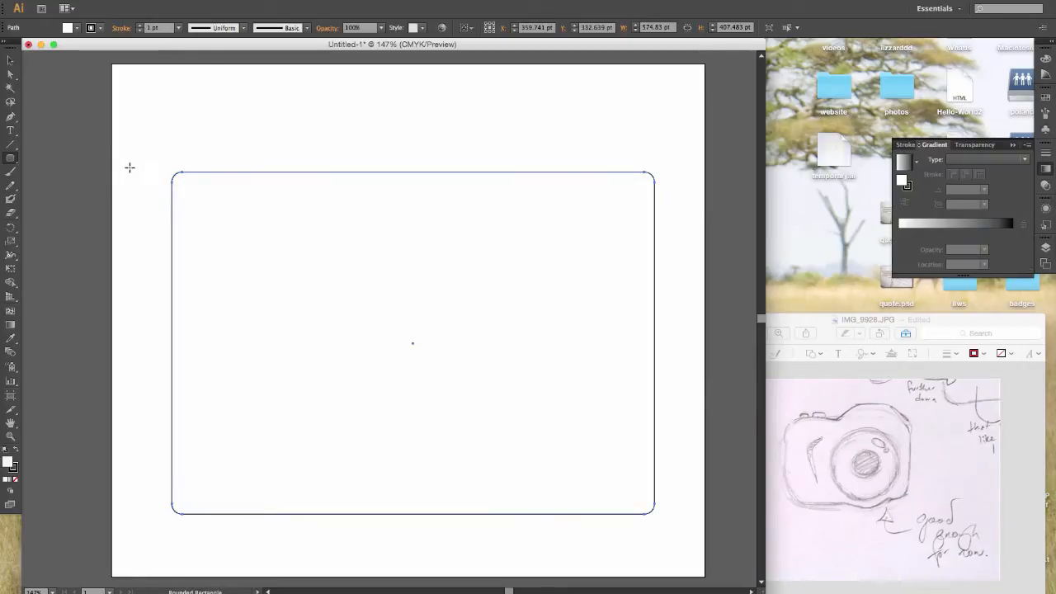
key(Delete)
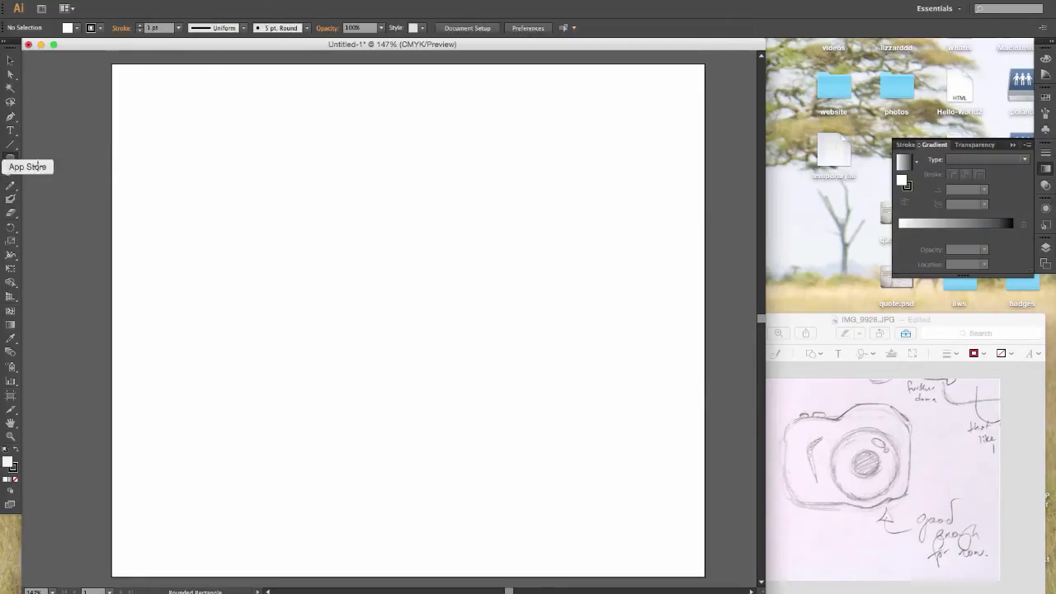
click(151, 156)
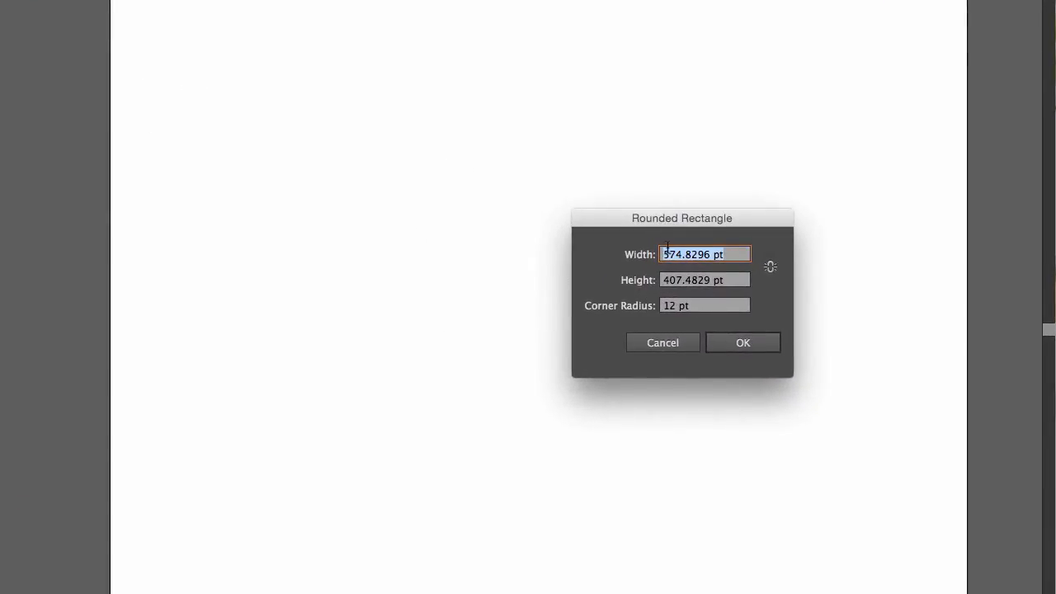
double_click(672, 311)
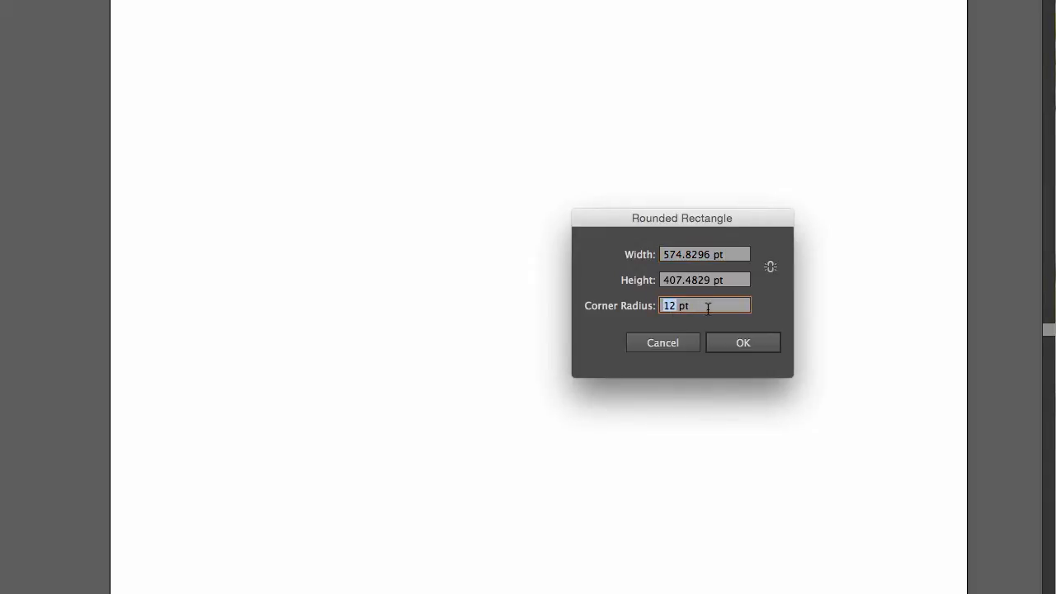
text(50)
click(743, 343)
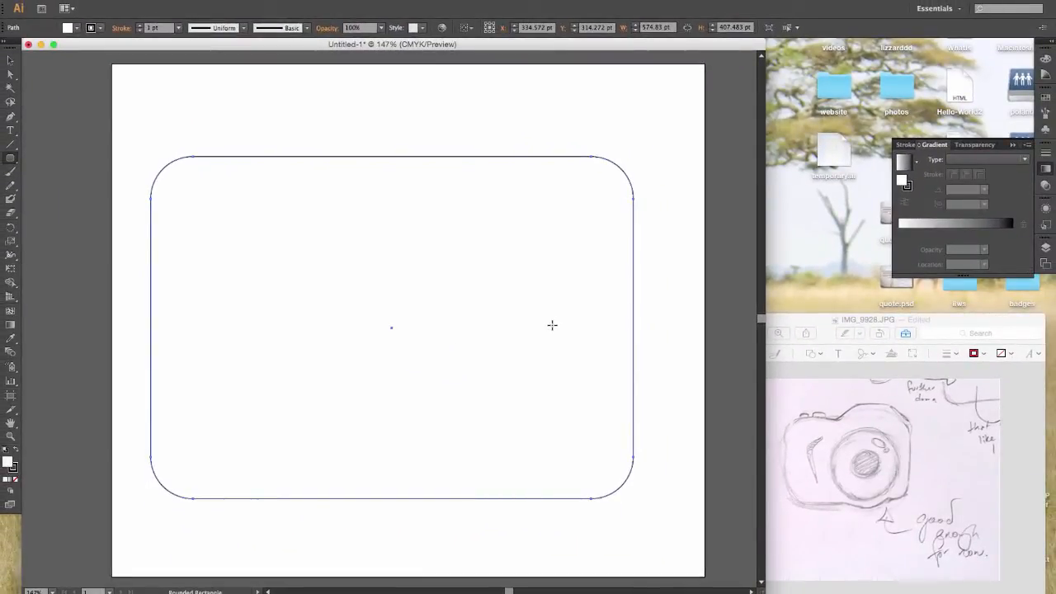
Step: Fill the rounded rectangle with the muted violet-blue color 757DC9
double_click(11, 464)
click(511, 394)
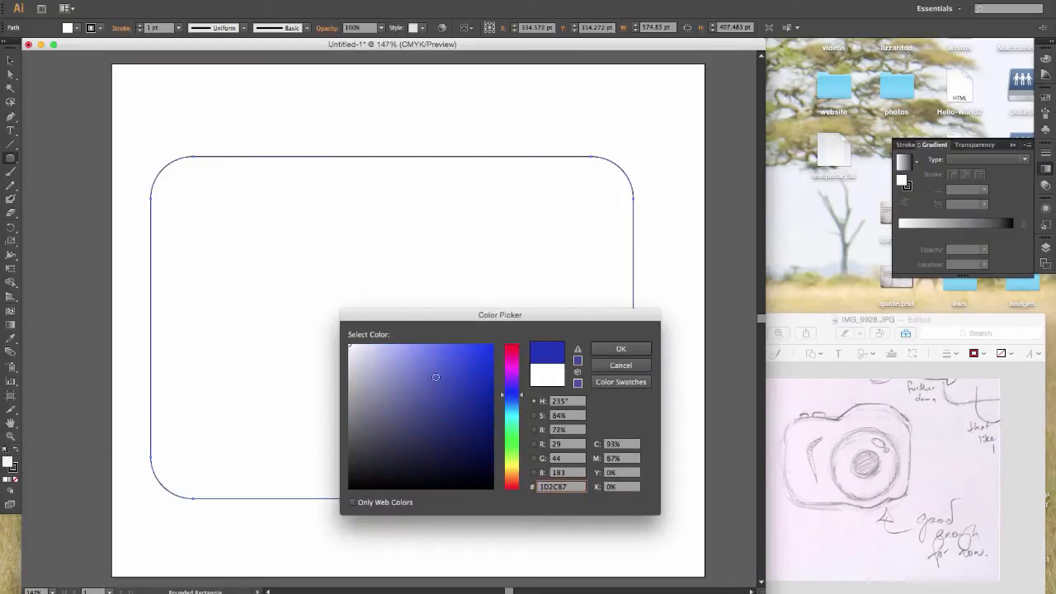
mouse_move(436, 377)
mouse_down()
mouse_move(413, 403)
mouse_move(409, 374)
mouse_up()
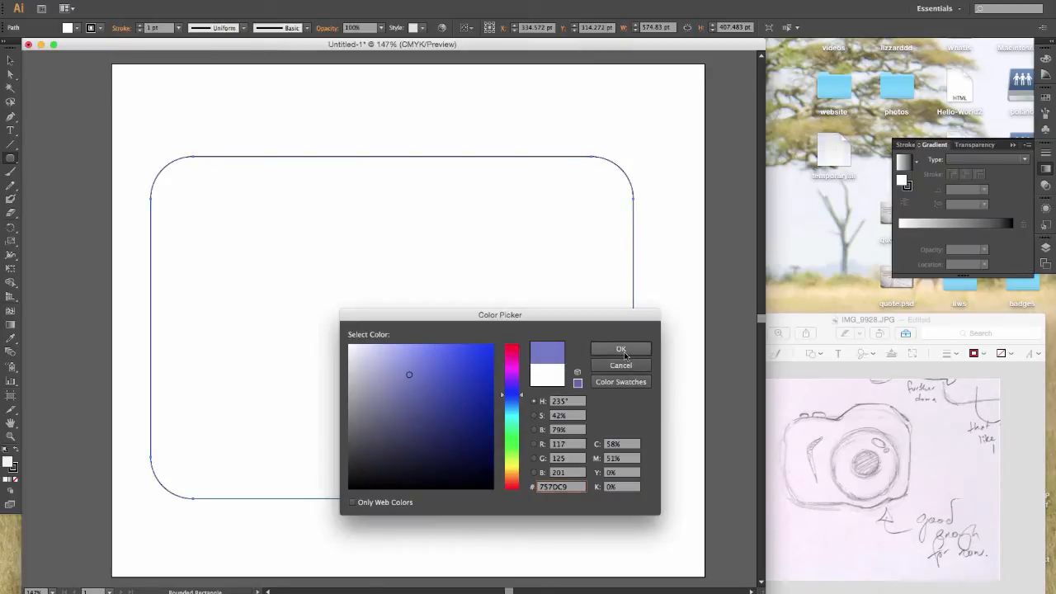
click(623, 351)
Step: Move the rounded rectangle slightly so it is centered horizontally on the artboard at X 354 pt, and deselect it
key(v)
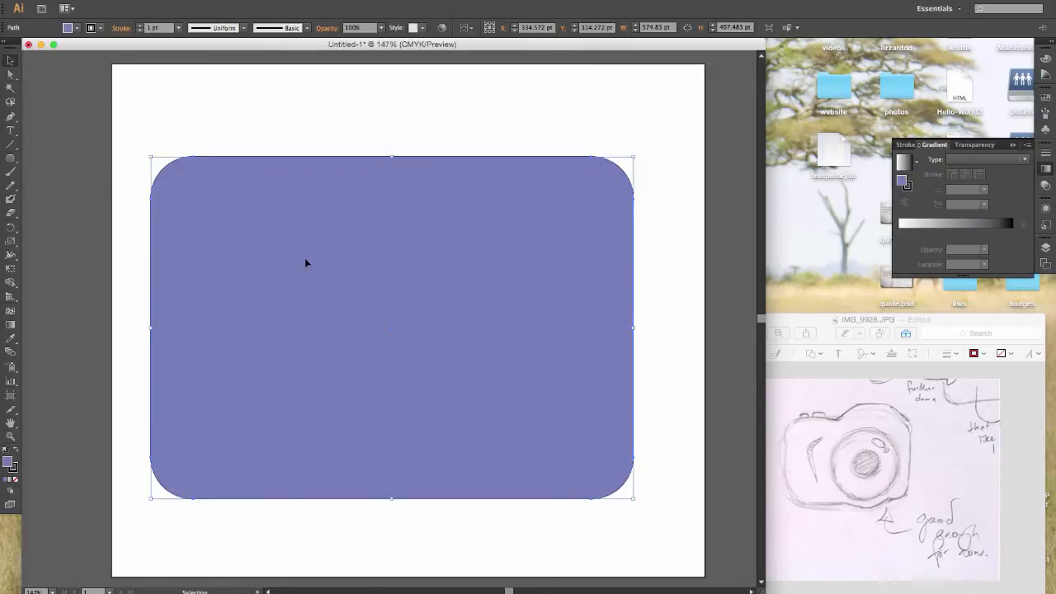
mouse_move(306, 263)
mouse_down()
mouse_move(326, 263)
mouse_move(317, 267)
mouse_up()
click(129, 268)
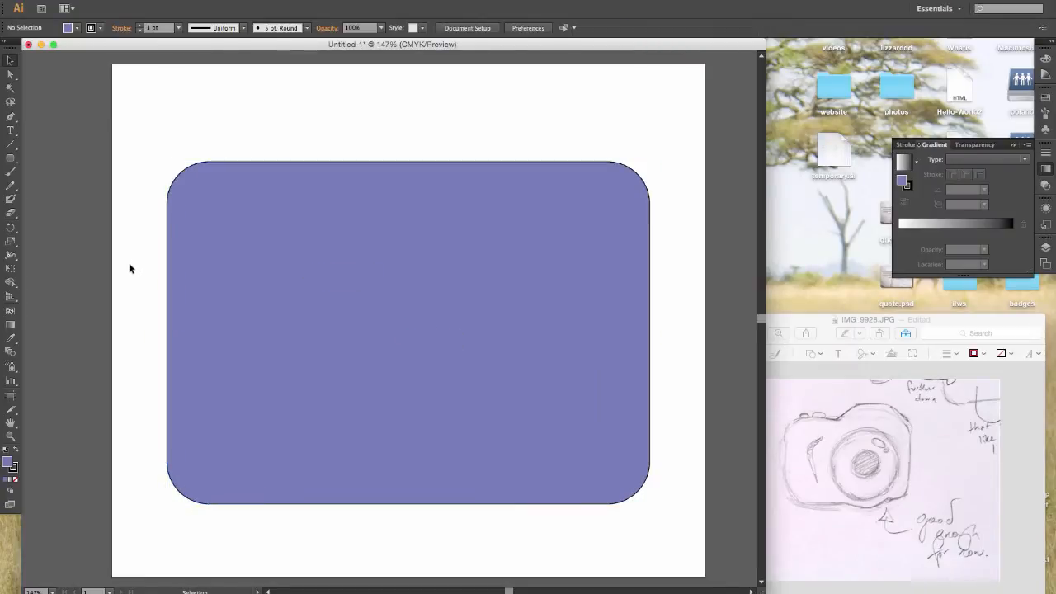
Step: Shift the rounded rectangle's fill hue to about 220° for a light blue, and deselect the shape
click(259, 255)
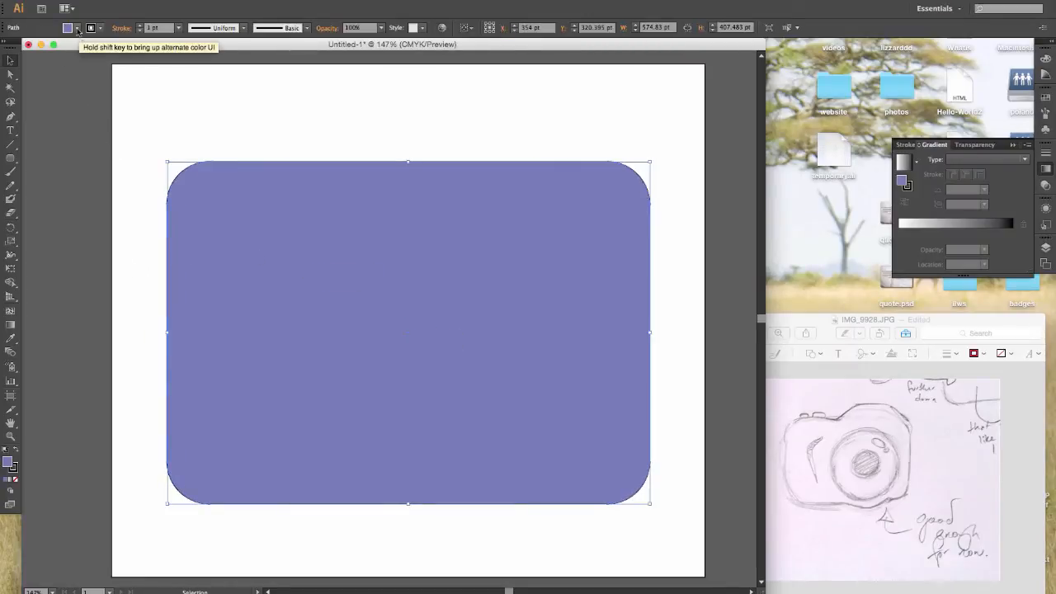
click(77, 28)
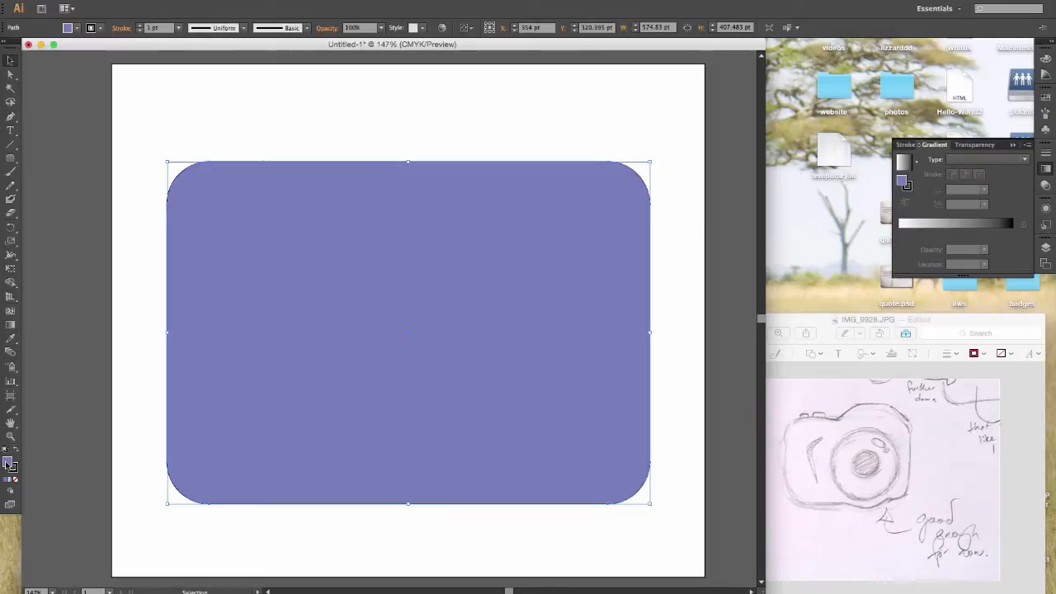
double_click(9, 463)
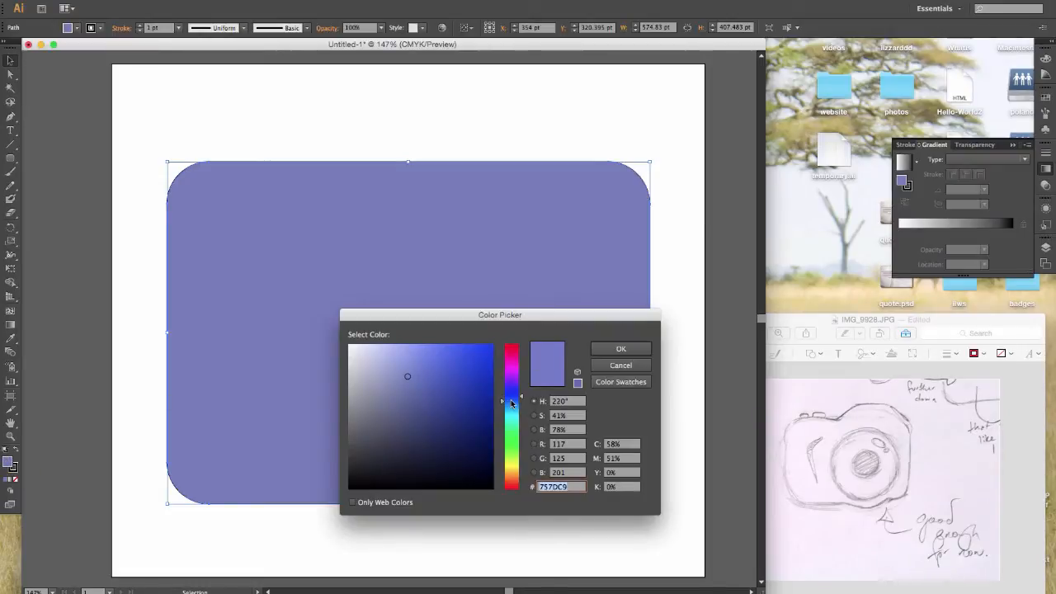
click(511, 402)
click(621, 348)
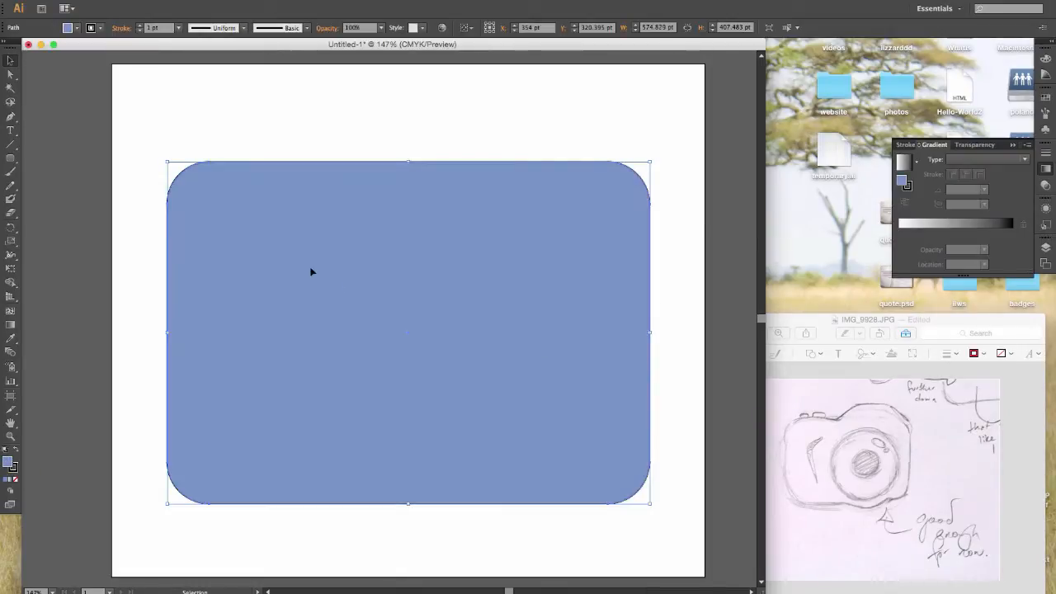
click(150, 146)
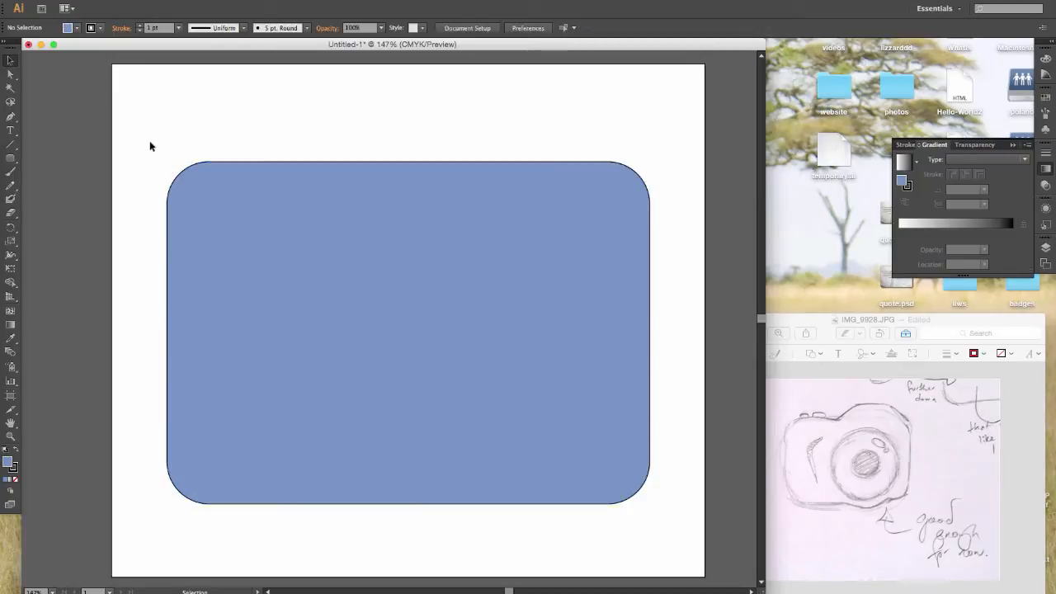
Step: Pull the outer handle of the camera body's top-edge anchor near the upper-left corner upward to bulge that corner
click(283, 165)
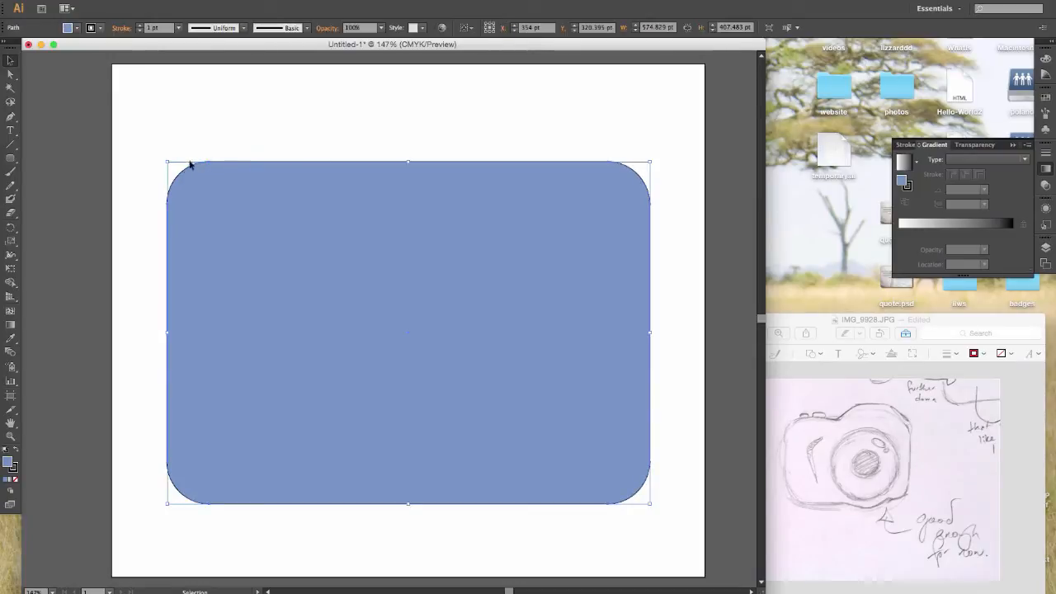
click(11, 74)
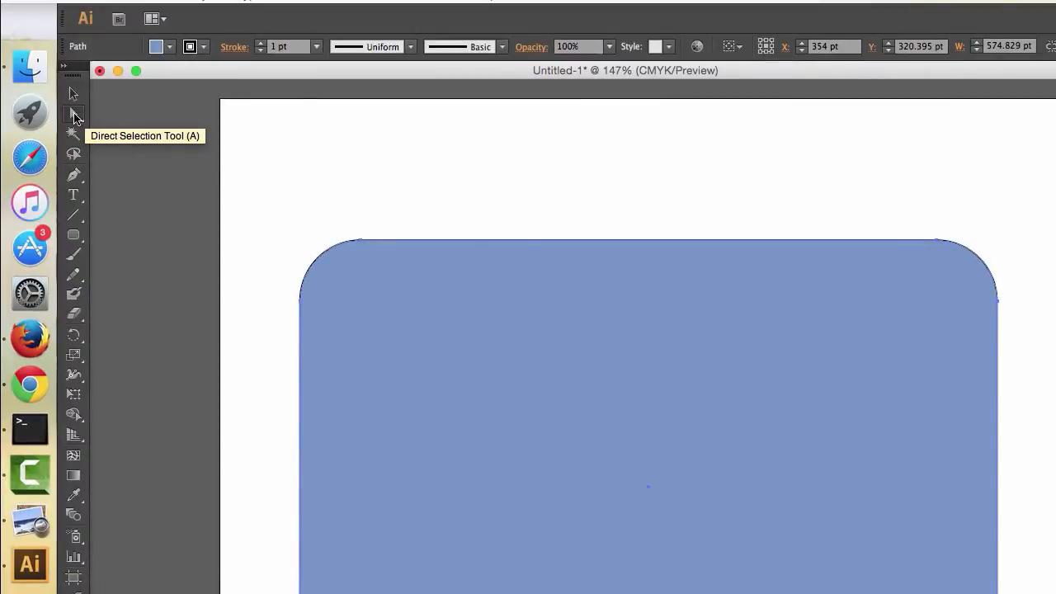
click(360, 242)
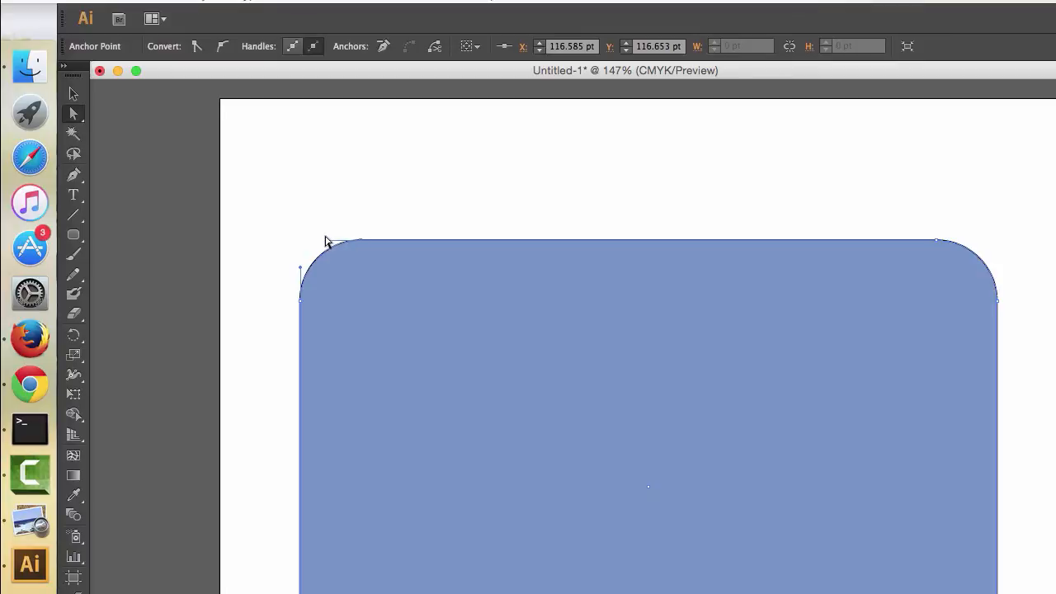
mouse_move(327, 241)
mouse_down()
mouse_move(344, 212)
mouse_move(324, 240)
mouse_up()
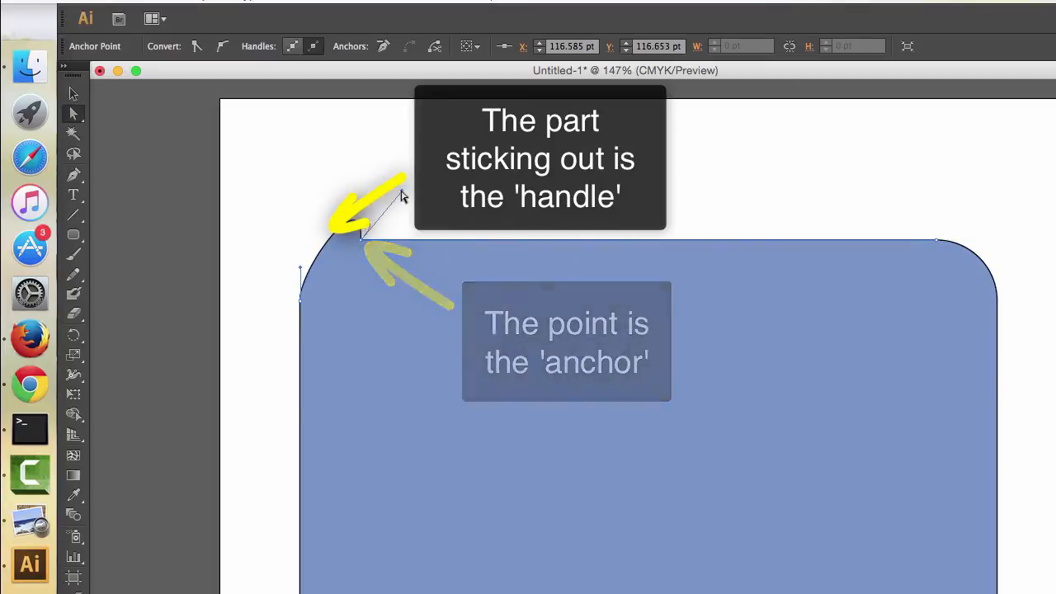
drag(328, 240, 345, 193)
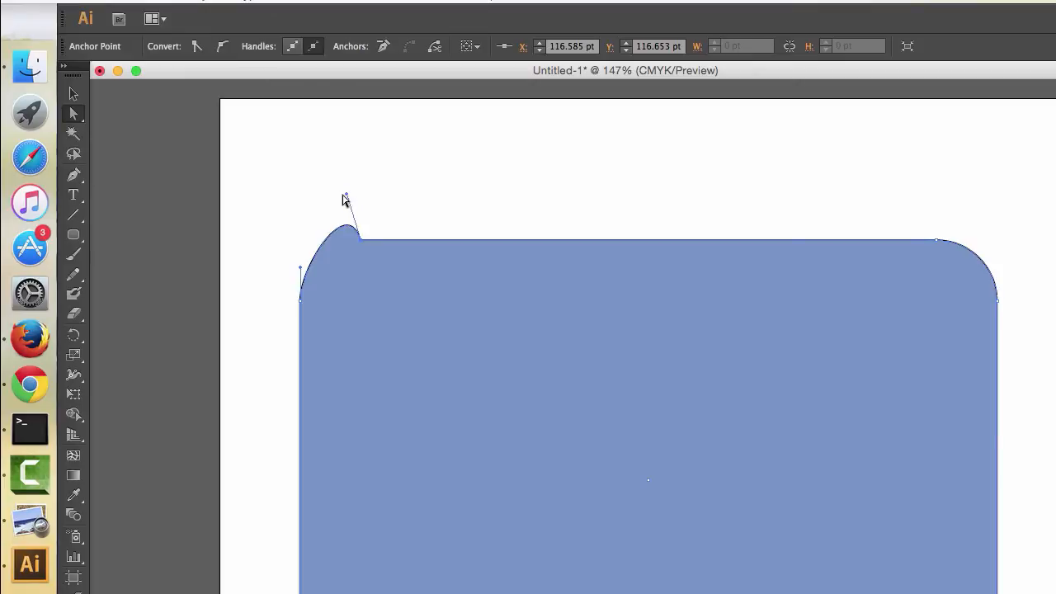
drag(345, 200, 343, 203)
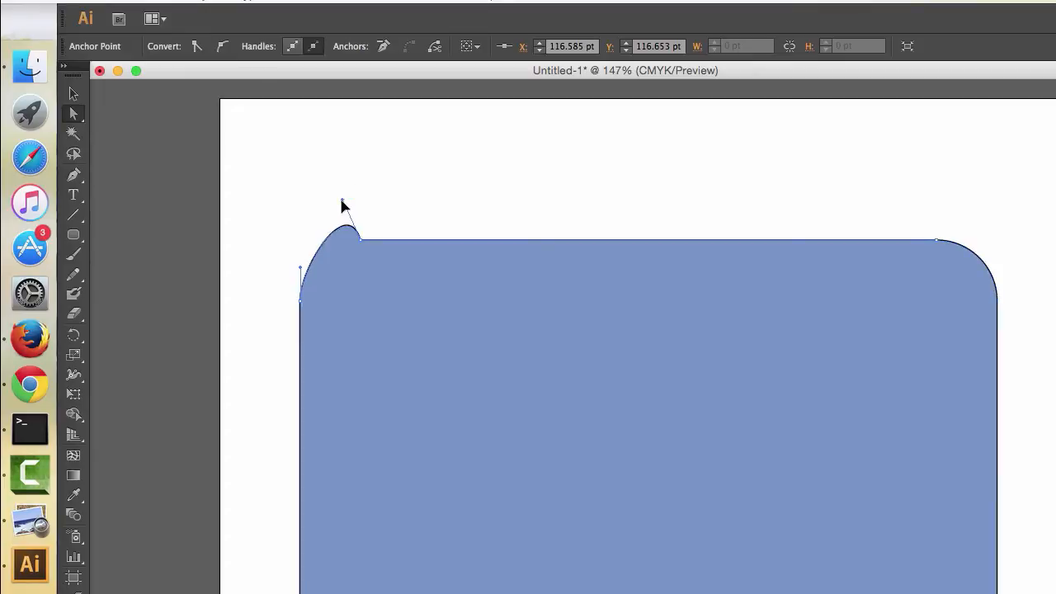
Step: Convert the body's upper-left top-edge anchor to smooth and move it inward to about X 184 pt, Y 114 pt
click(221, 47)
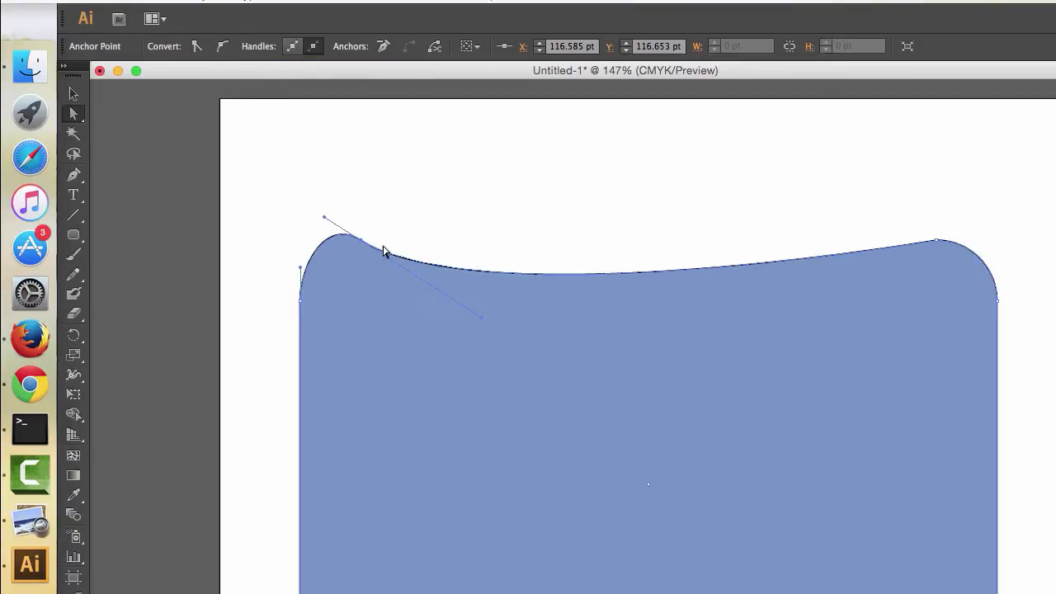
click(323, 223)
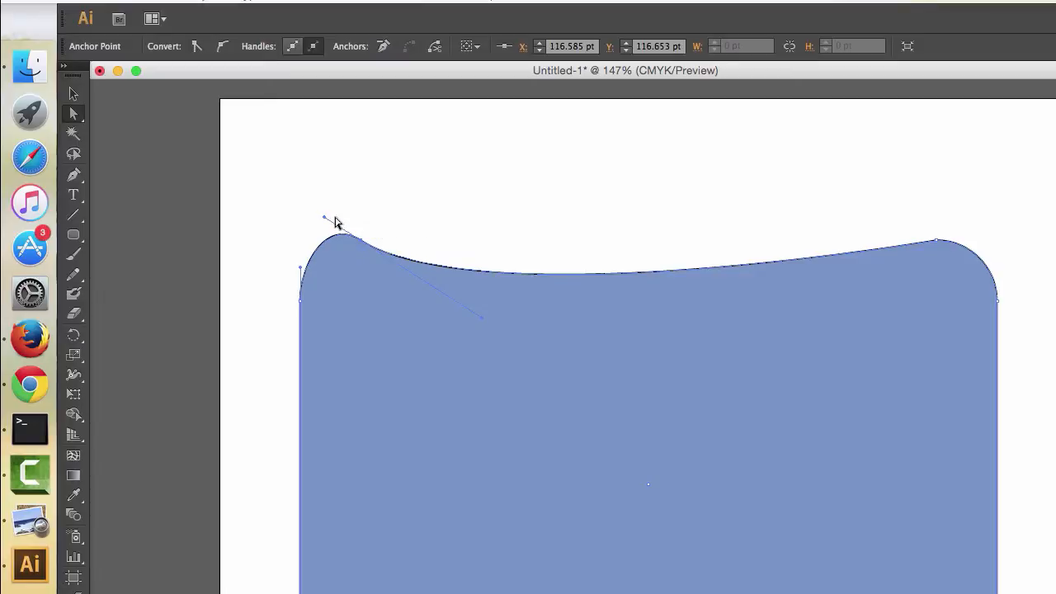
drag(324, 217, 402, 205)
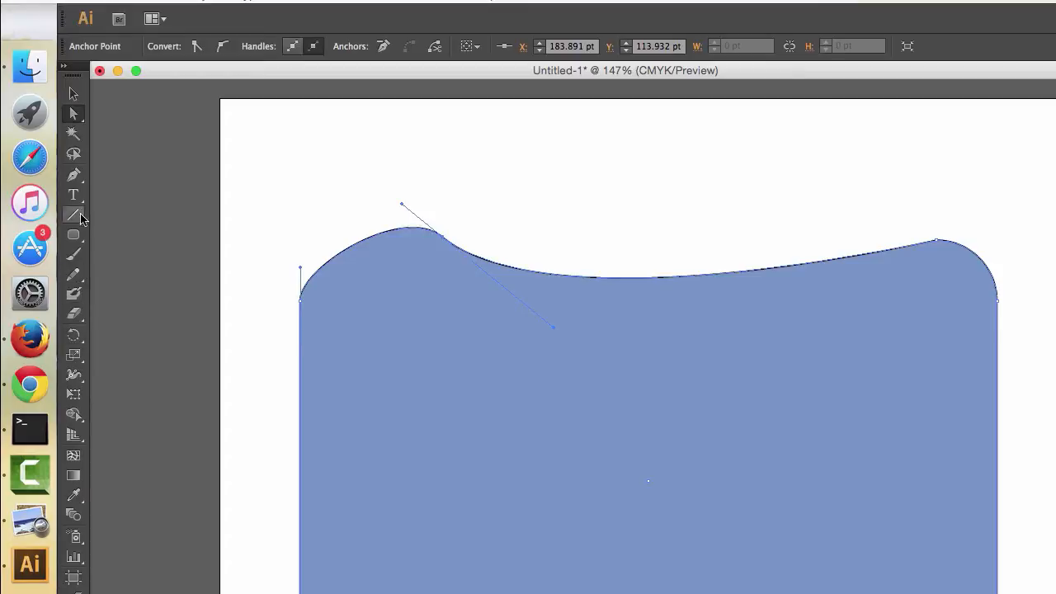
Step: Add an anchor point on the upper-left curve at about X 116 pt, Y 118 pt, and move the neighboring smooth anchor farther right
drag(73, 175, 200, 200)
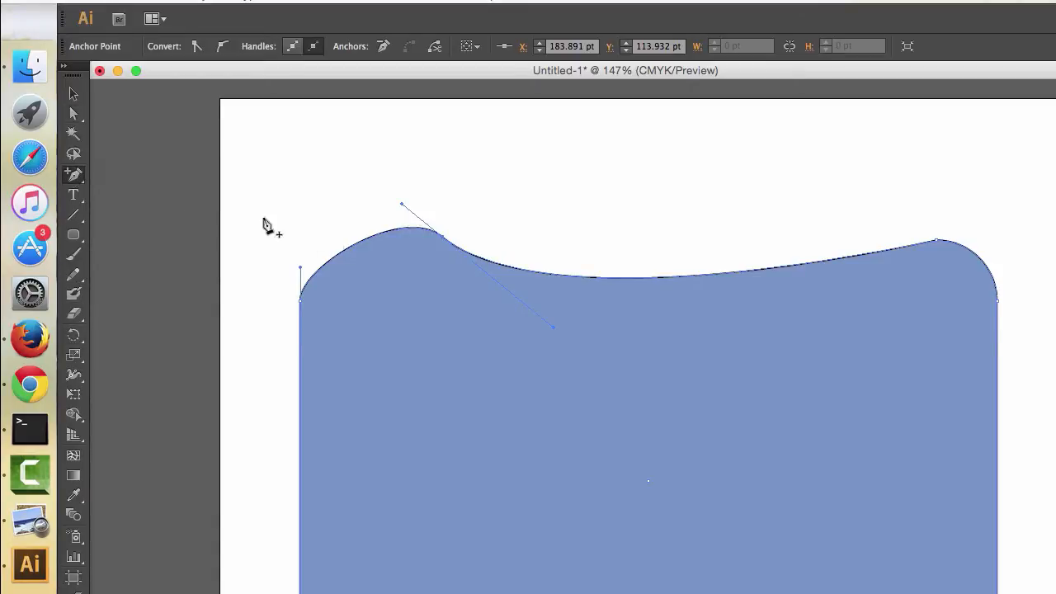
click(360, 242)
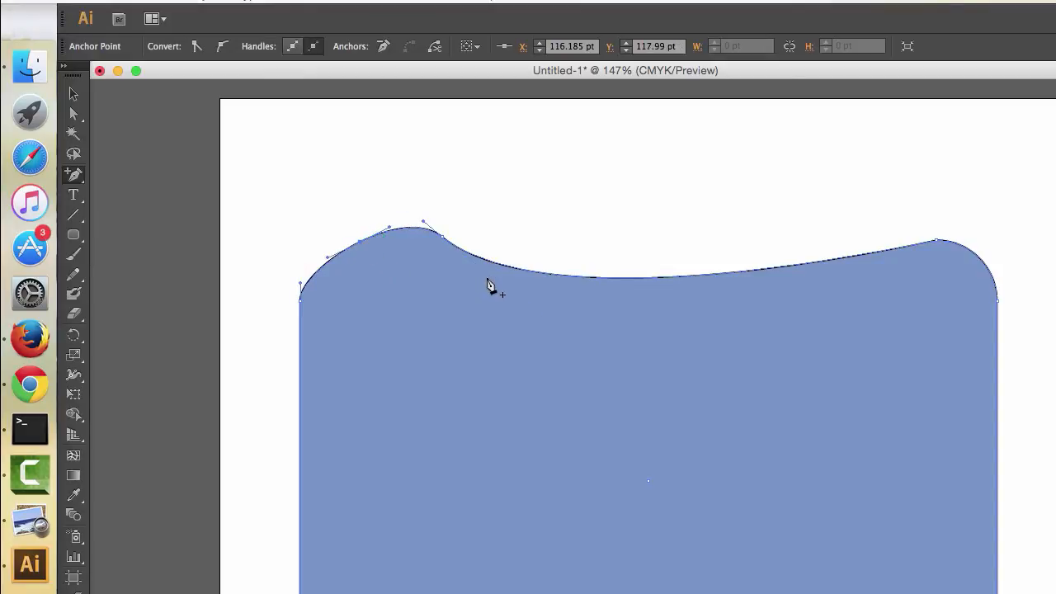
click(74, 113)
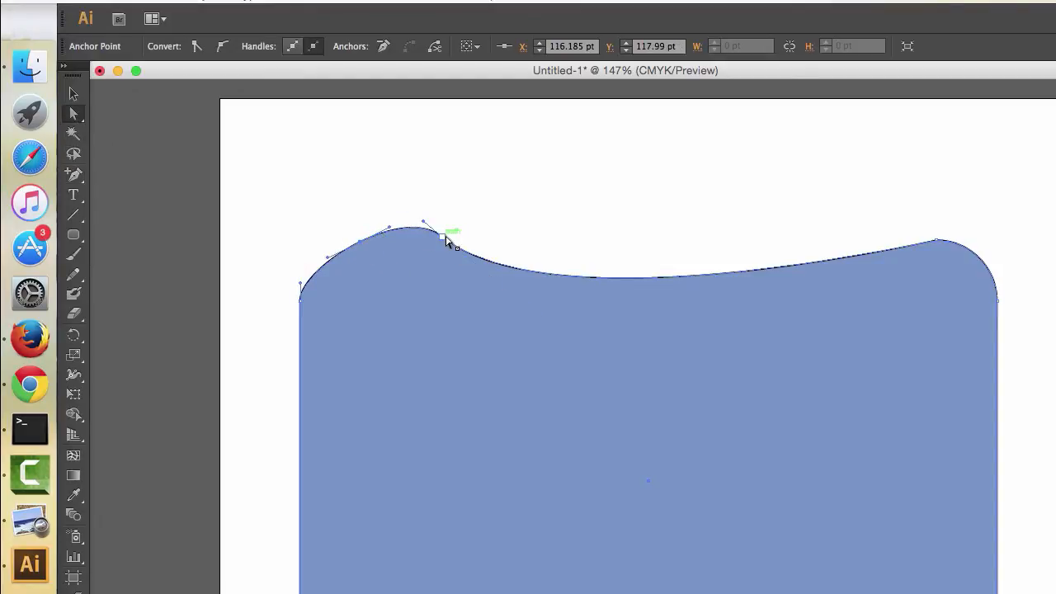
drag(443, 239, 560, 249)
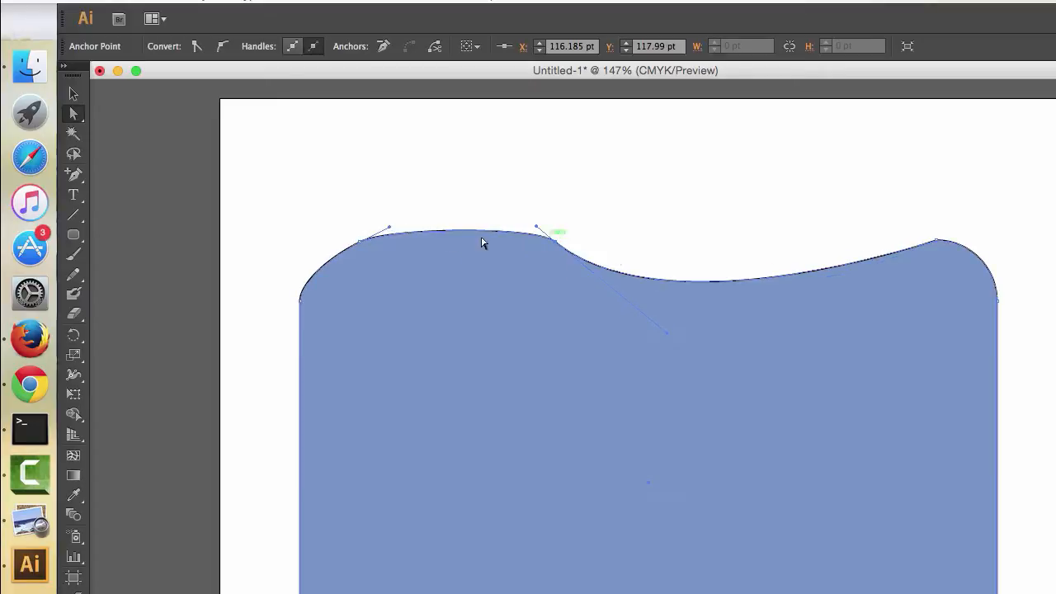
Step: Refine the hump with its right anchor at about X 241 pt, Y 113 pt, and convert the body's upper-right top-edge anchor to smooth
mouse_move(361, 241)
mouse_down()
mouse_move(366, 230)
mouse_move(355, 237)
mouse_up()
drag(555, 241, 512, 240)
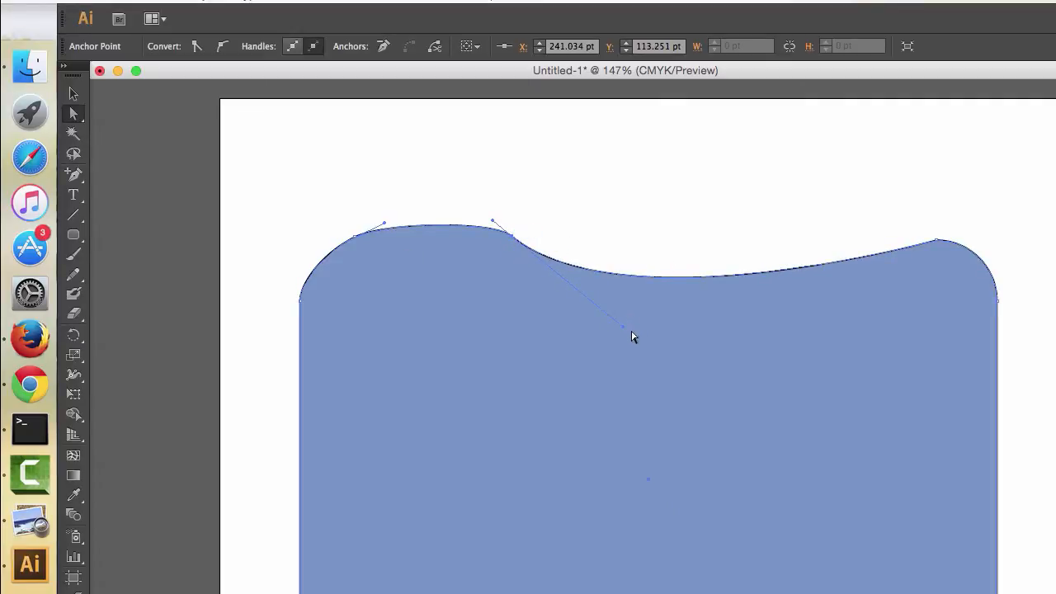
drag(626, 329, 625, 321)
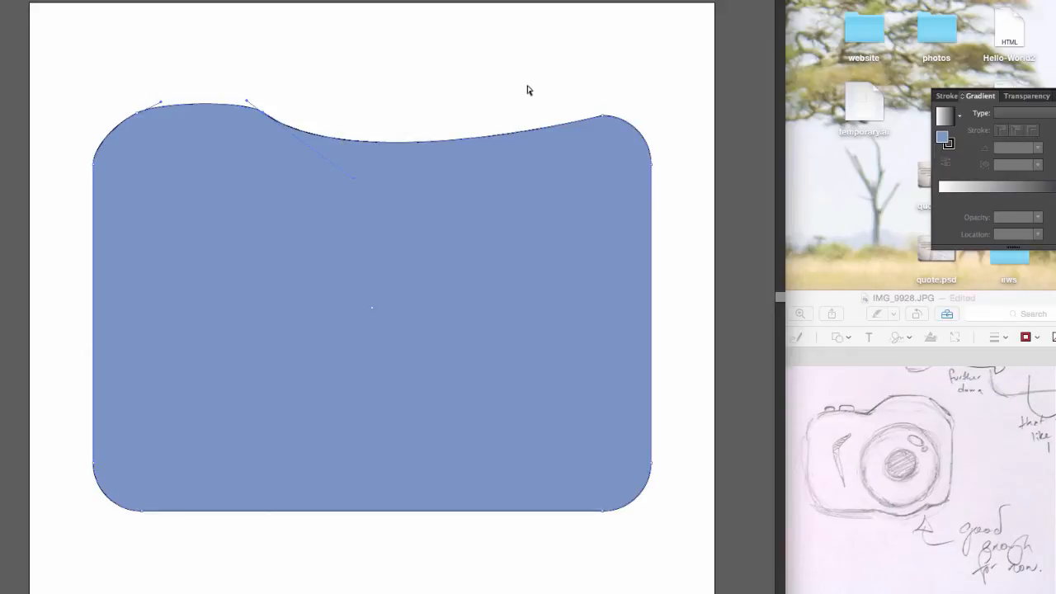
click(602, 120)
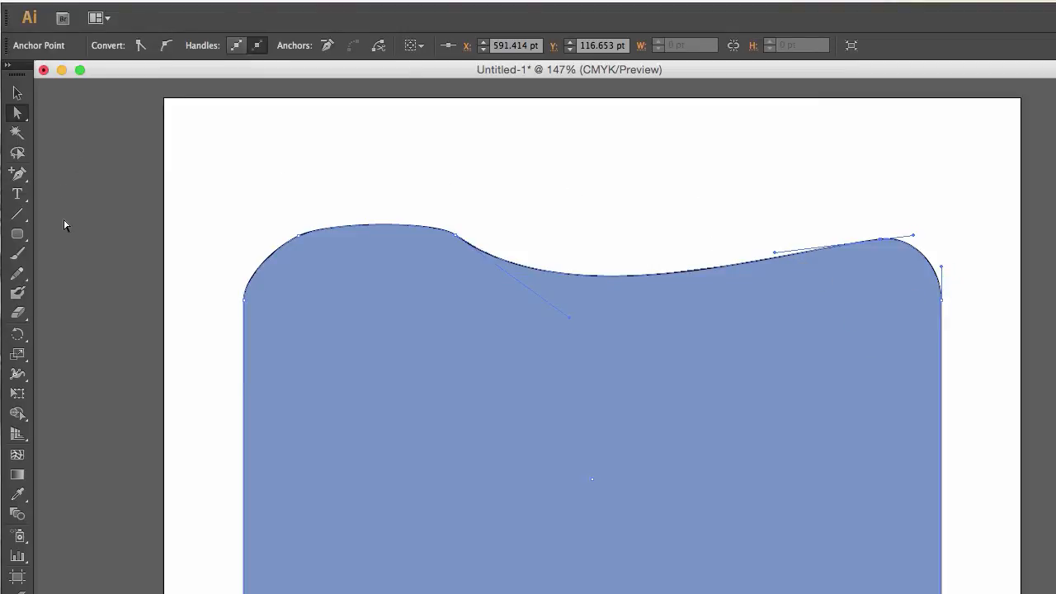
Step: Set the Rounded Rectangle tool's corner radius to 10 pt, and delete the full-size rectangle it creates
click(15, 238)
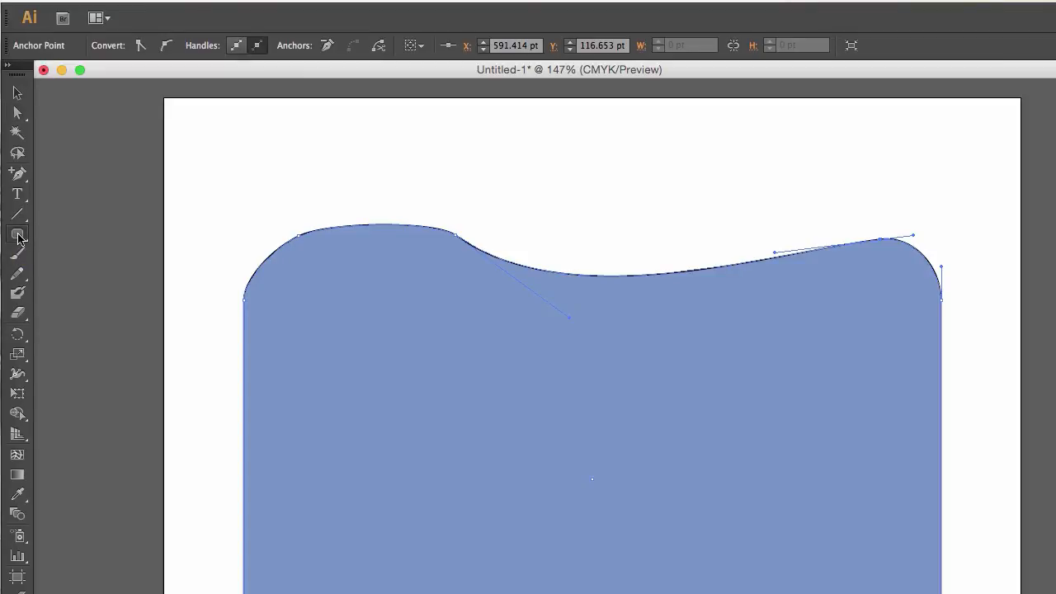
drag(18, 238, 86, 253)
click(608, 207)
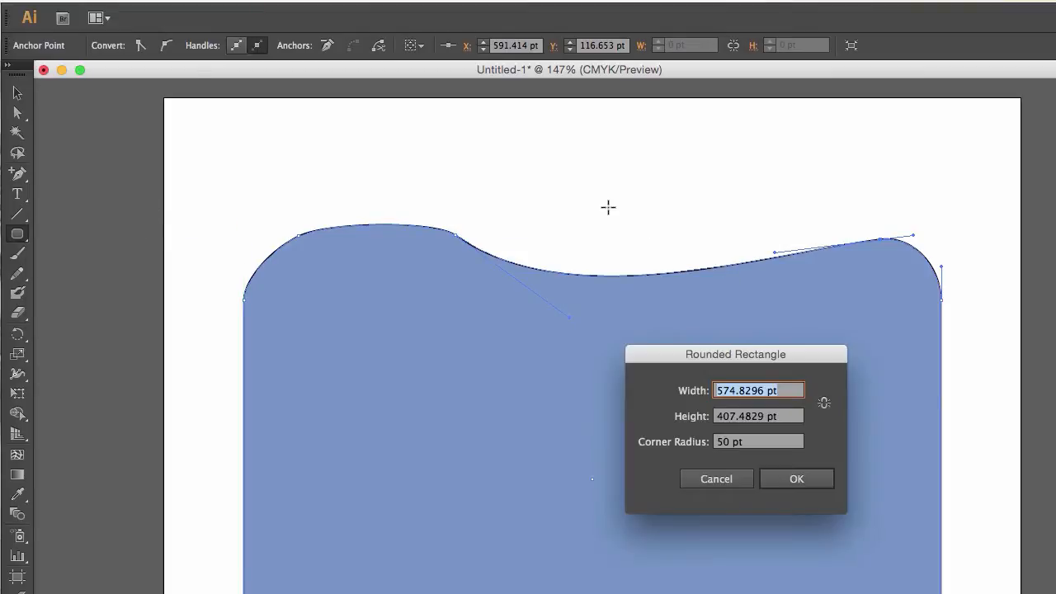
double_click(725, 444)
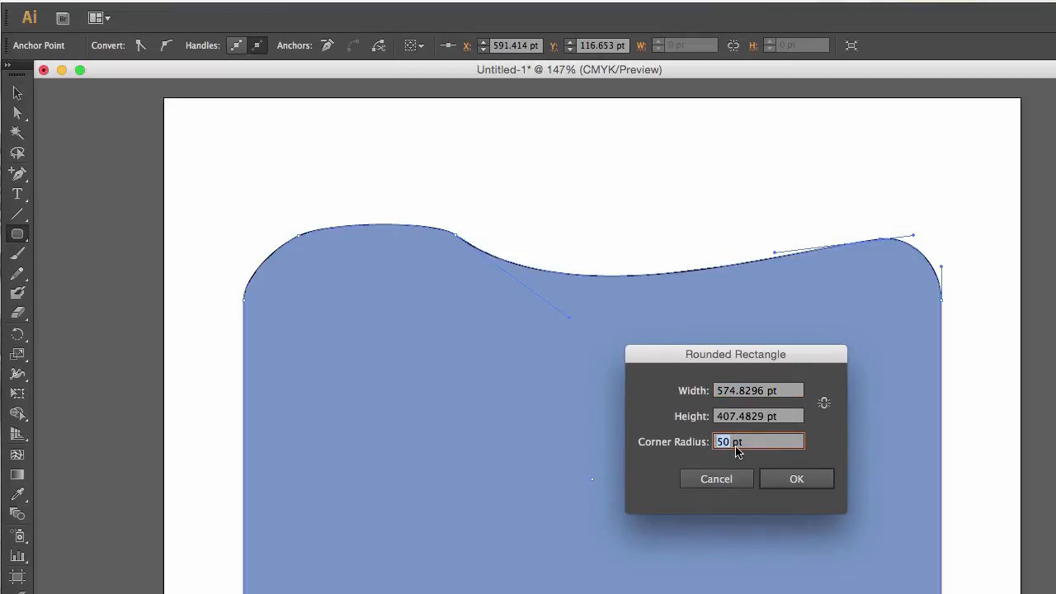
text(10)
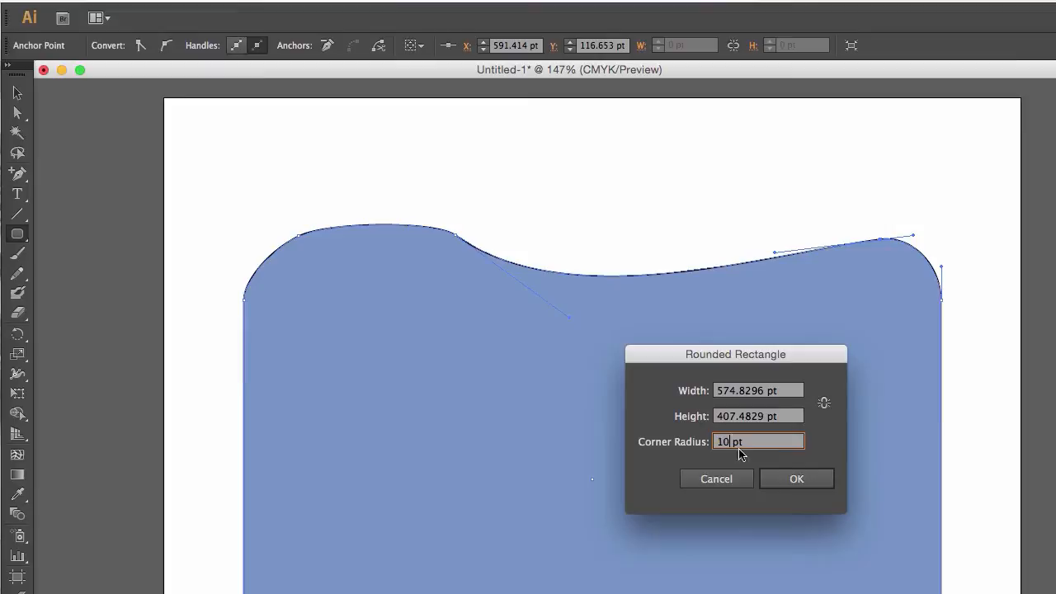
click(797, 479)
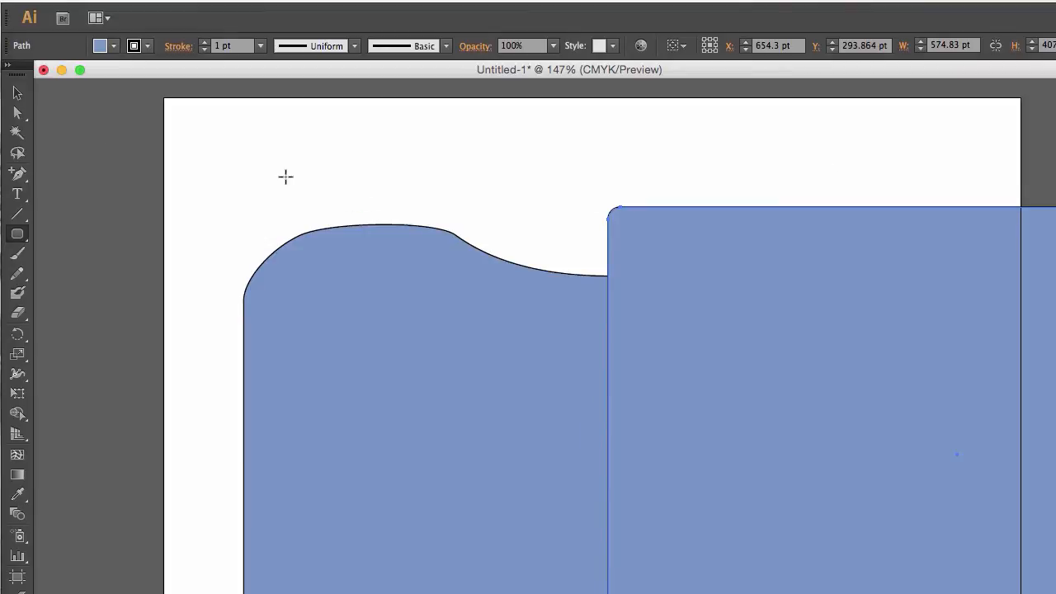
key(Delete)
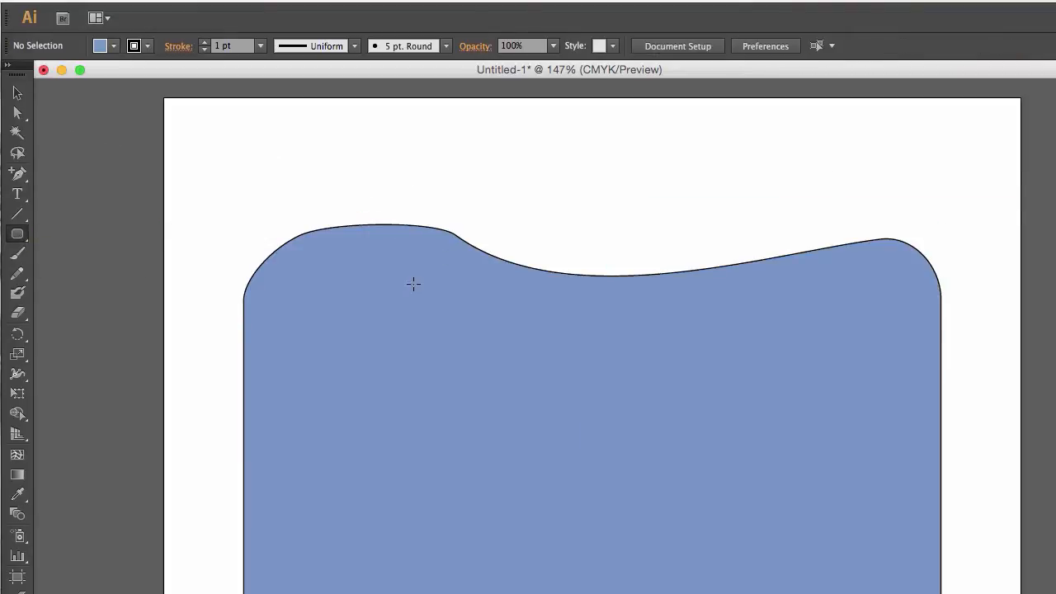
Step: Draw a rounded rectangle about 244 by 135 pt over the body's upper right, and flare its bottom sides outward to about X 281 and 632 pt
drag(568, 196, 864, 361)
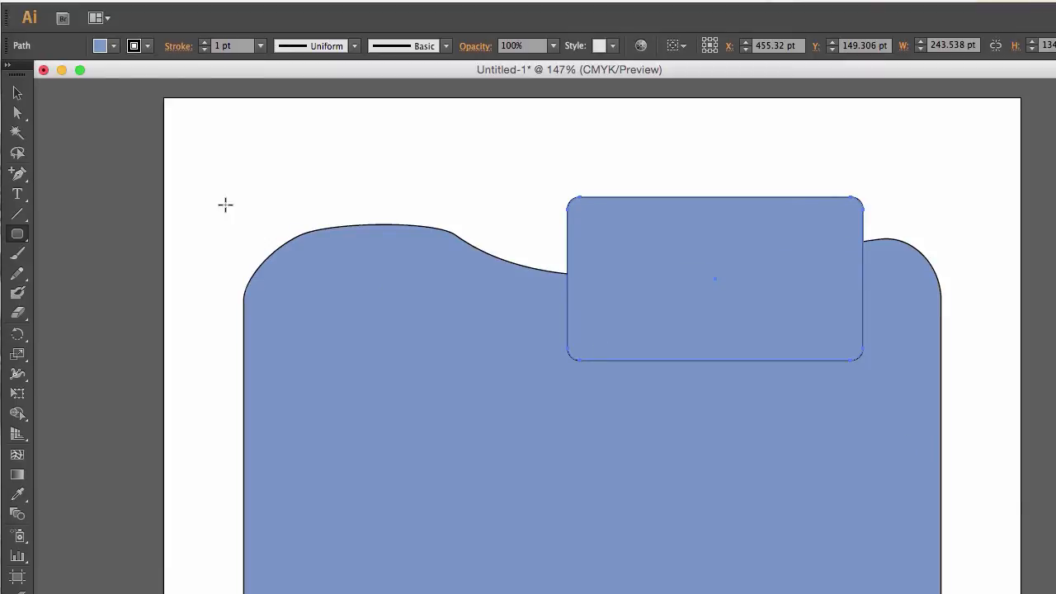
click(18, 113)
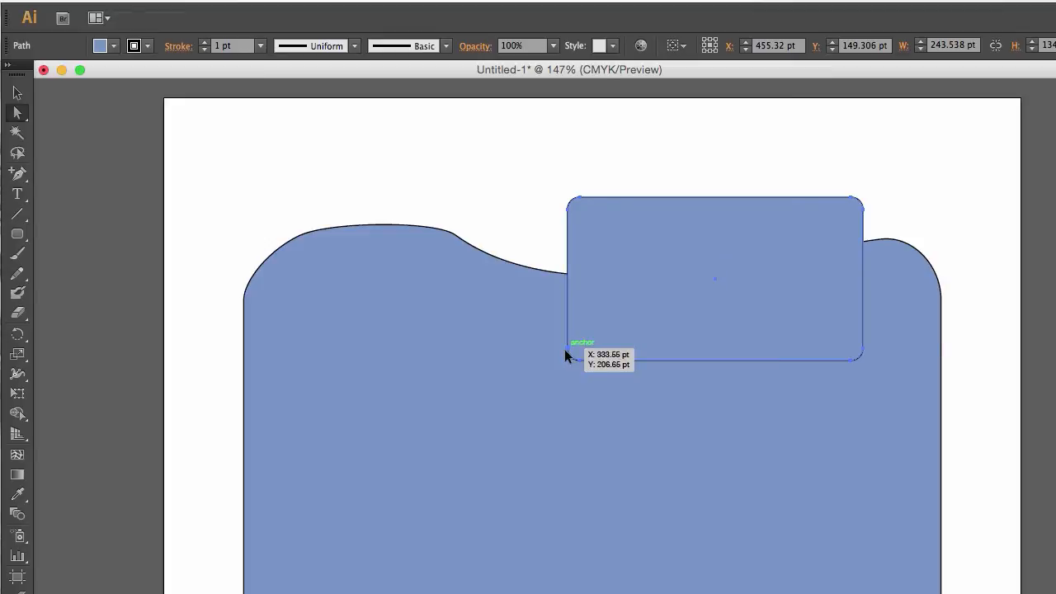
mouse_move(564, 353)
mouse_down()
mouse_move(523, 349)
mouse_move(569, 352)
mouse_up()
click(569, 354)
drag(569, 355, 505, 343)
click(863, 353)
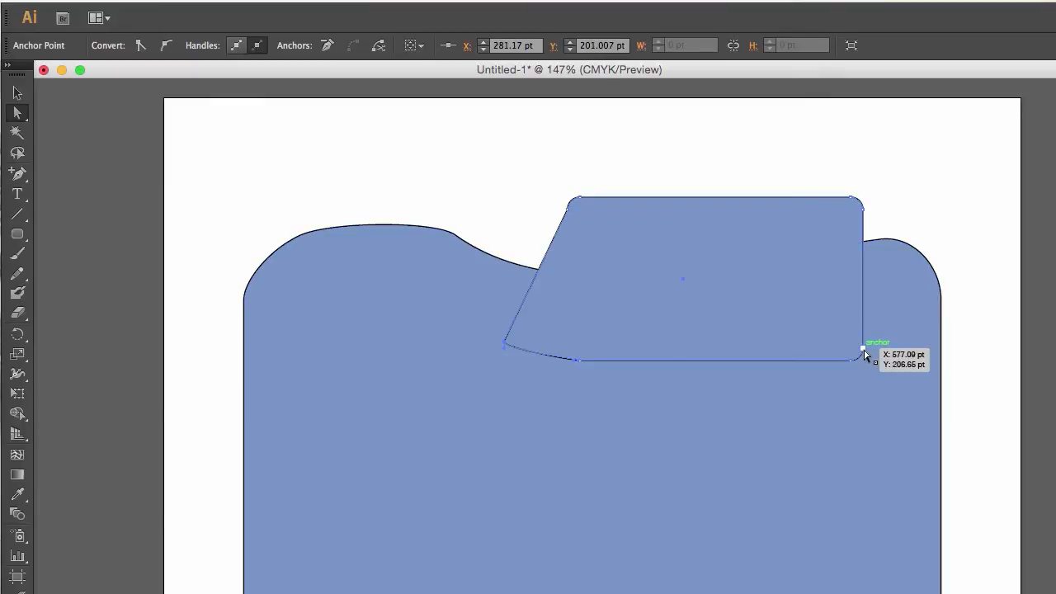
drag(863, 353, 930, 348)
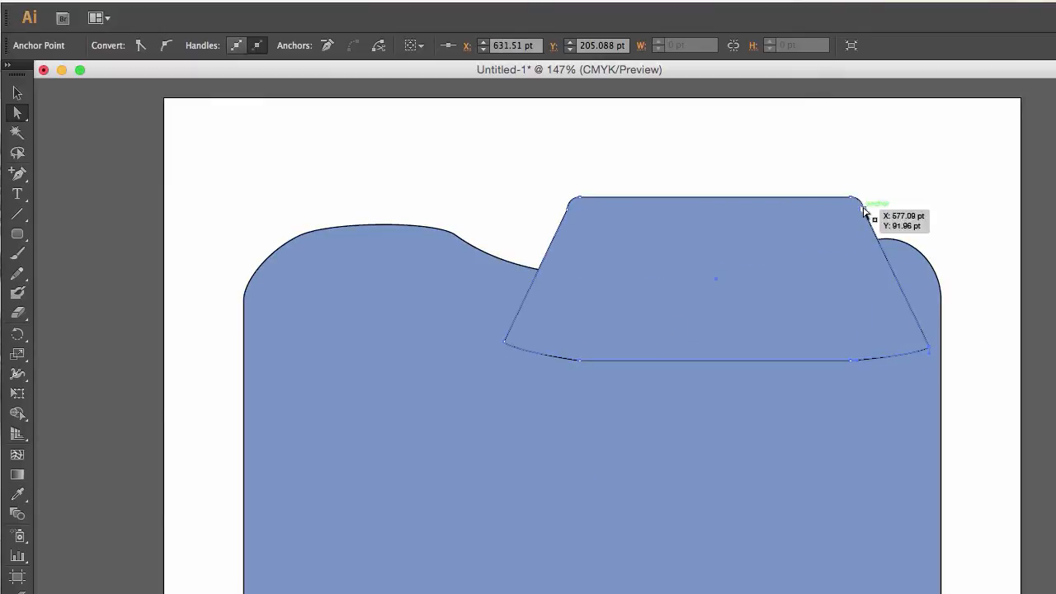
Step: Convert the four anchors at the trapezoid's two top corners to smooth points
click(864, 212)
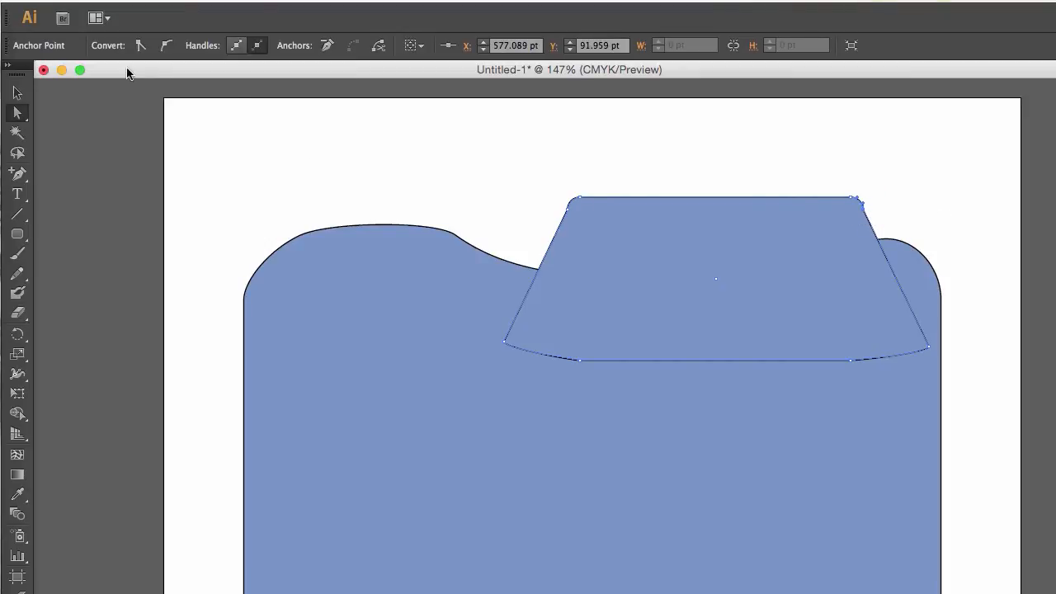
click(166, 45)
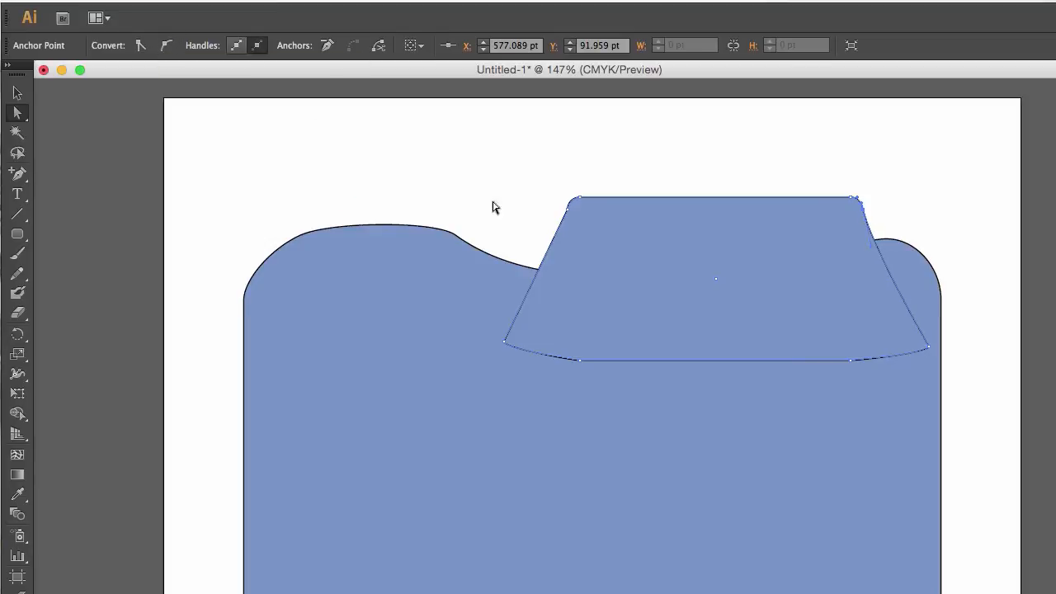
click(570, 210)
click(166, 45)
click(581, 197)
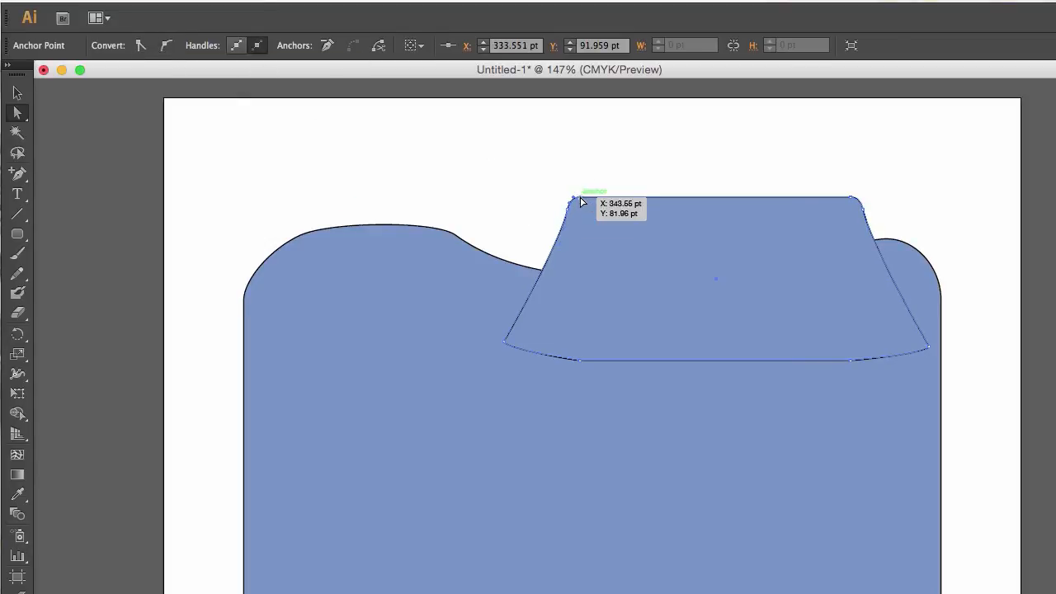
click(167, 45)
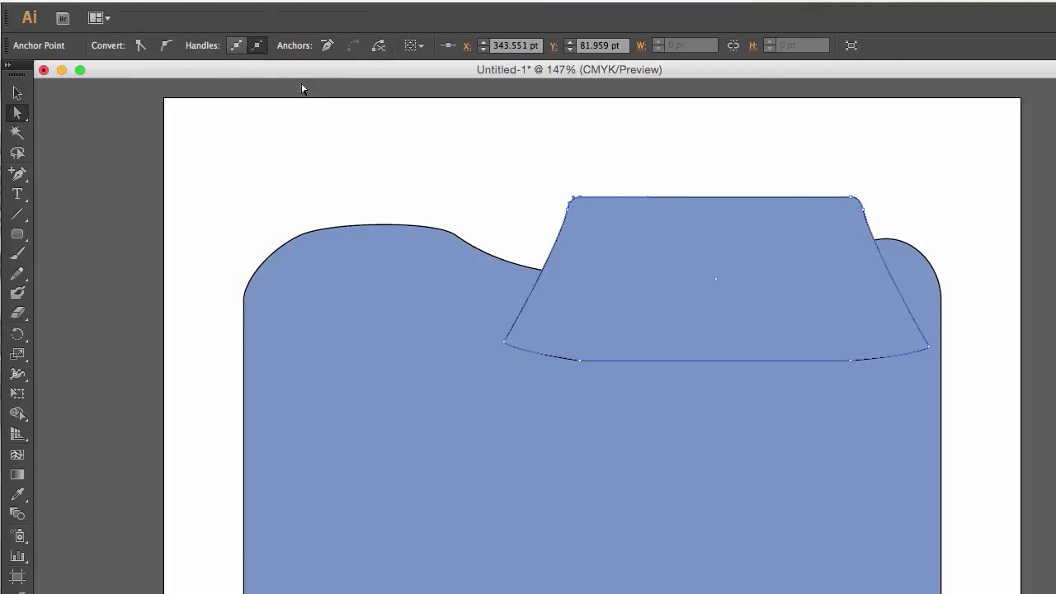
click(852, 197)
click(167, 47)
click(167, 49)
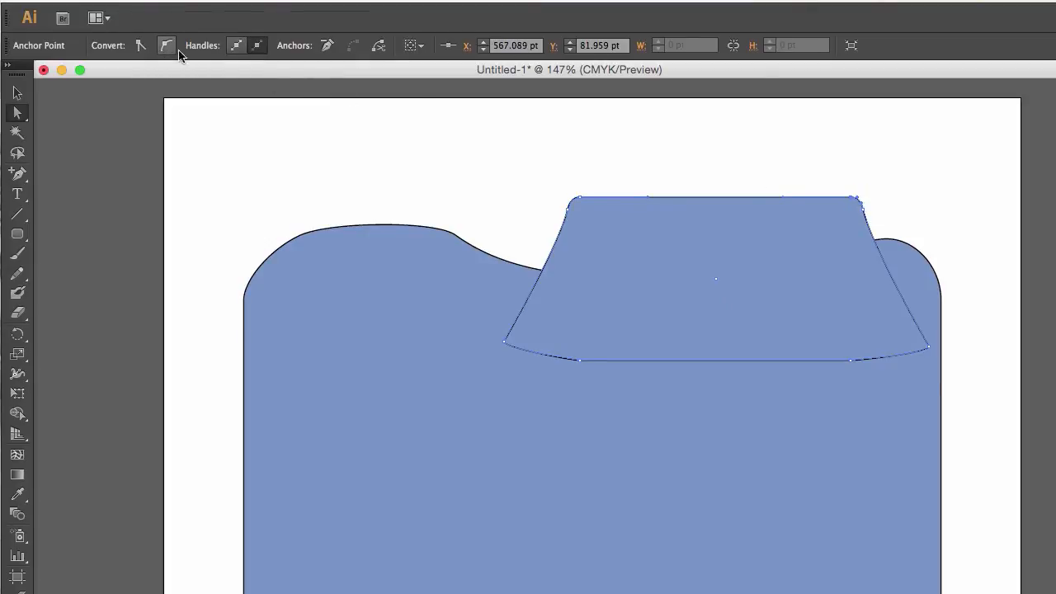
Step: Arch the trapezoid's top edge by moving its top anchors inward to about X 350 and 559 pt and tilting their inner handles upward
click(585, 199)
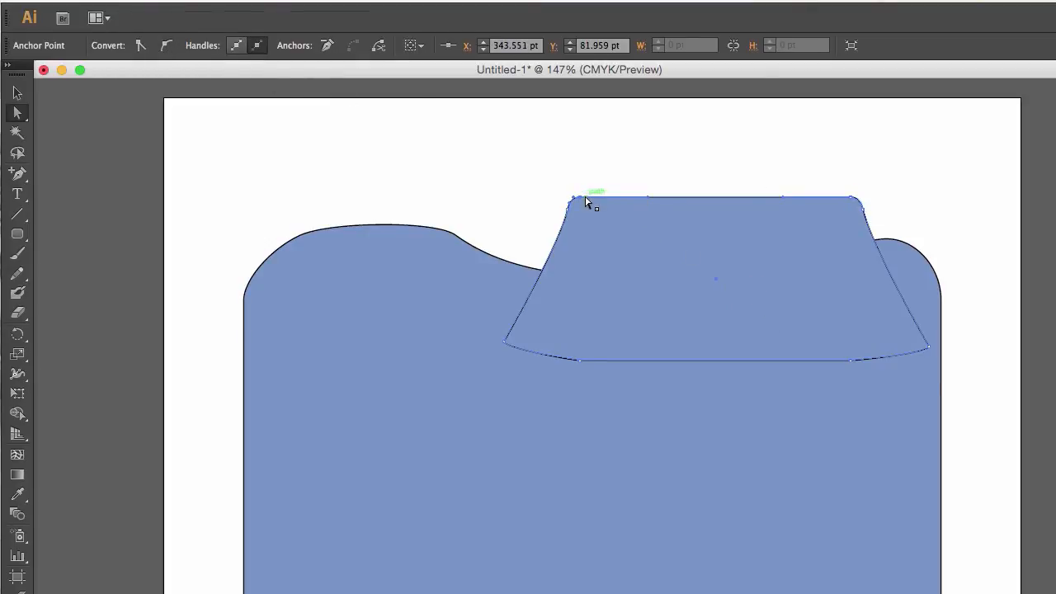
key(super+equal)
key(super+equal)
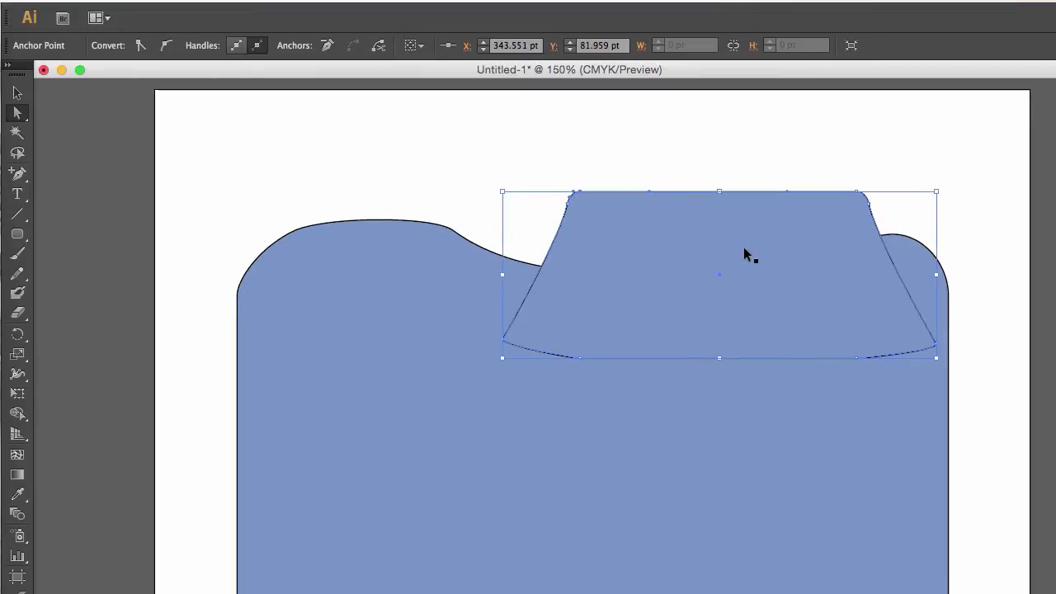
key(super+equal)
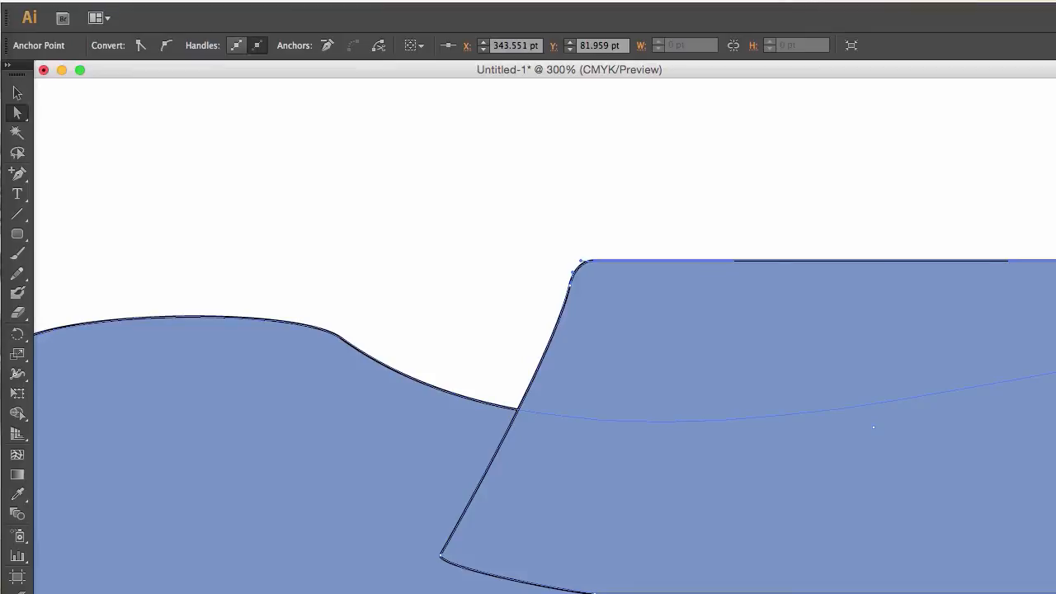
scroll(528, 371, right, 5)
click(812, 262)
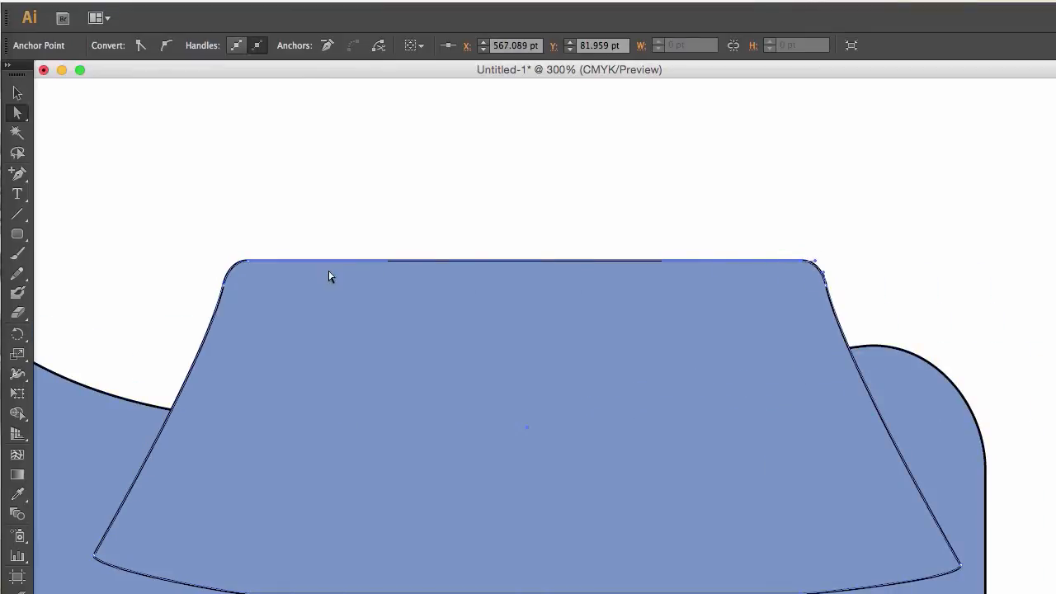
mouse_move(252, 264)
mouse_down()
mouse_move(272, 262)
mouse_move(250, 258)
mouse_up()
click(801, 262)
mouse_move(809, 267)
mouse_down()
mouse_move(786, 268)
mouse_move(794, 266)
mouse_up()
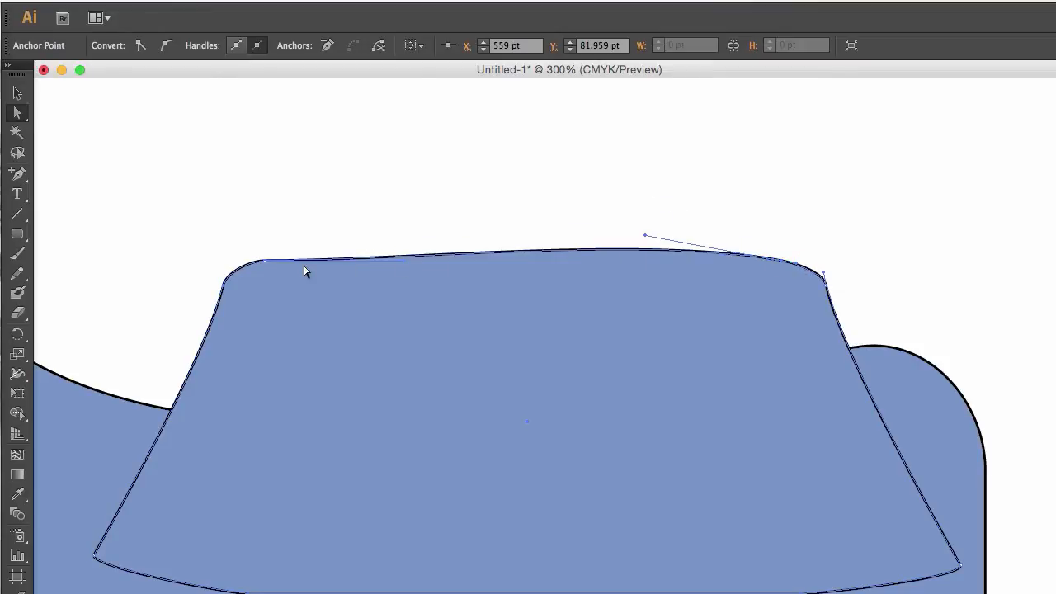
click(275, 269)
drag(255, 267, 256, 268)
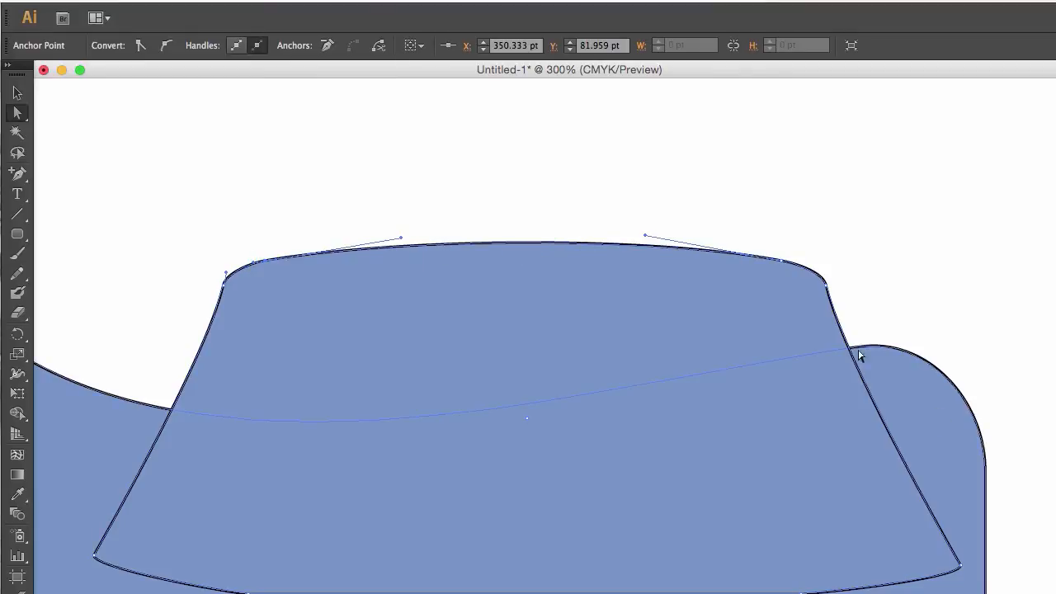
Step: Convert the trapezoid's two flared lower side anchors to smooth points
click(204, 337)
click(95, 558)
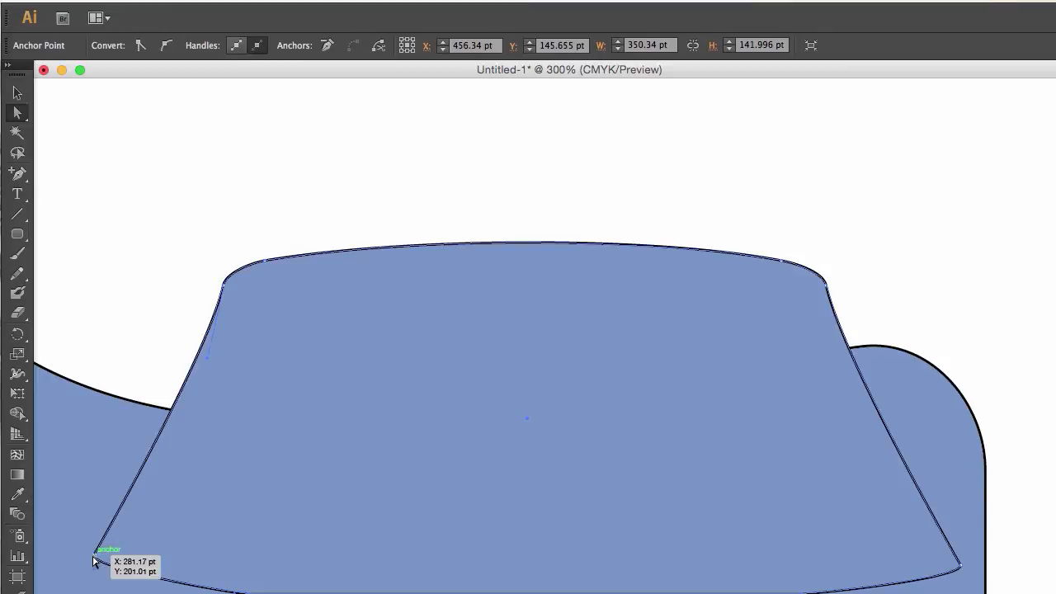
click(165, 47)
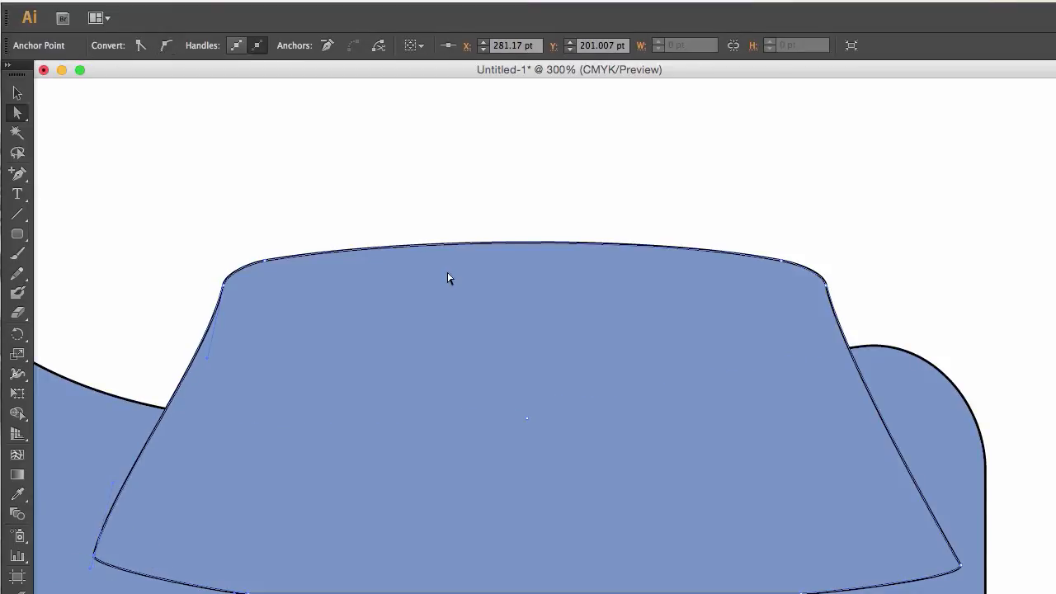
click(964, 567)
click(165, 46)
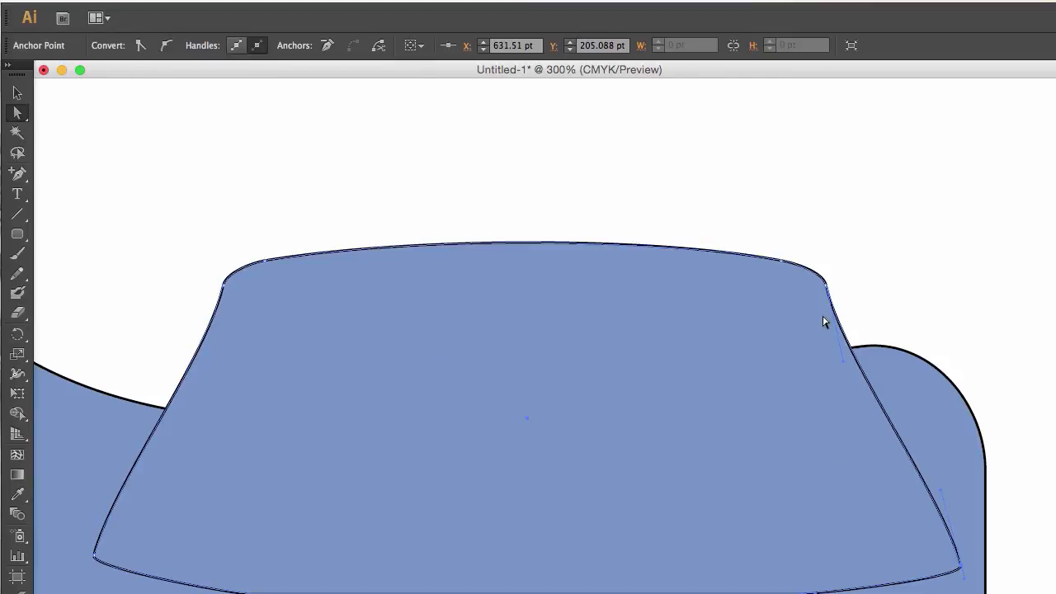
Step: Raise the trapezoid's lower right side anchor to about X 633 pt, Y 164 pt, and move the lower left one up and outward
drag(826, 286, 823, 274)
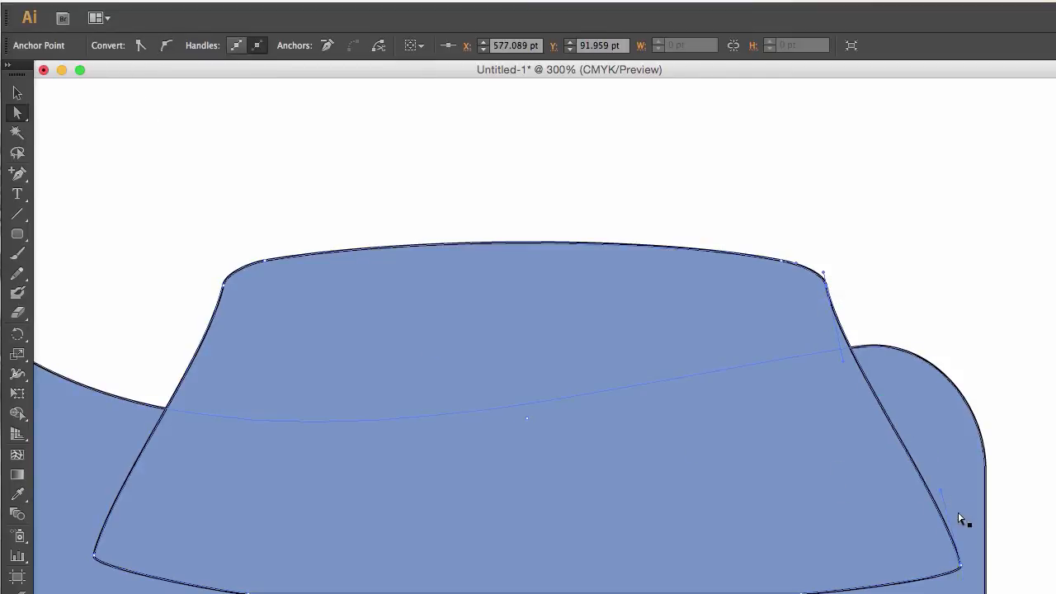
click(962, 568)
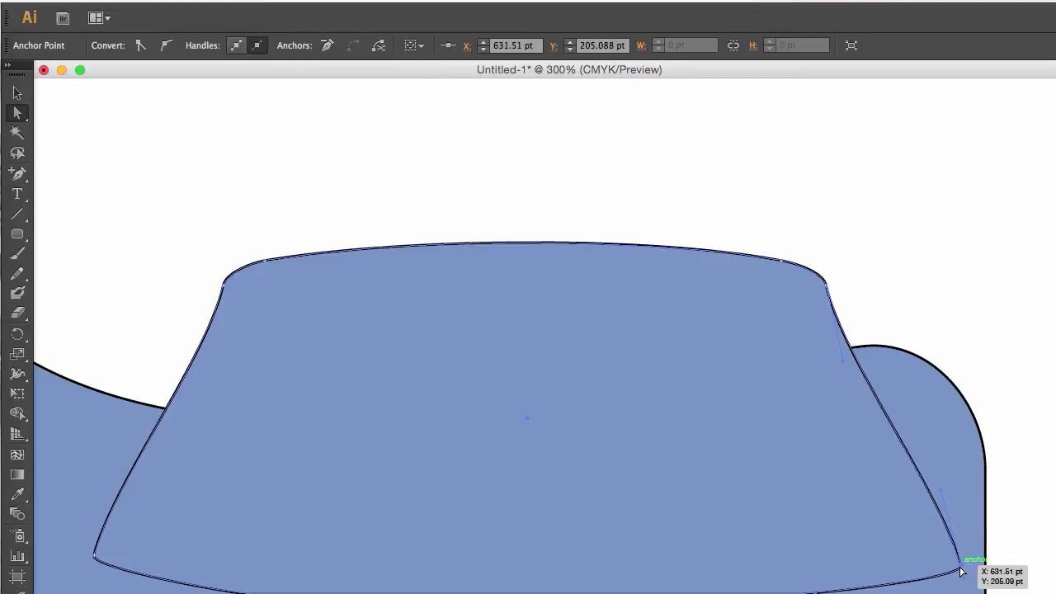
drag(962, 569, 967, 469)
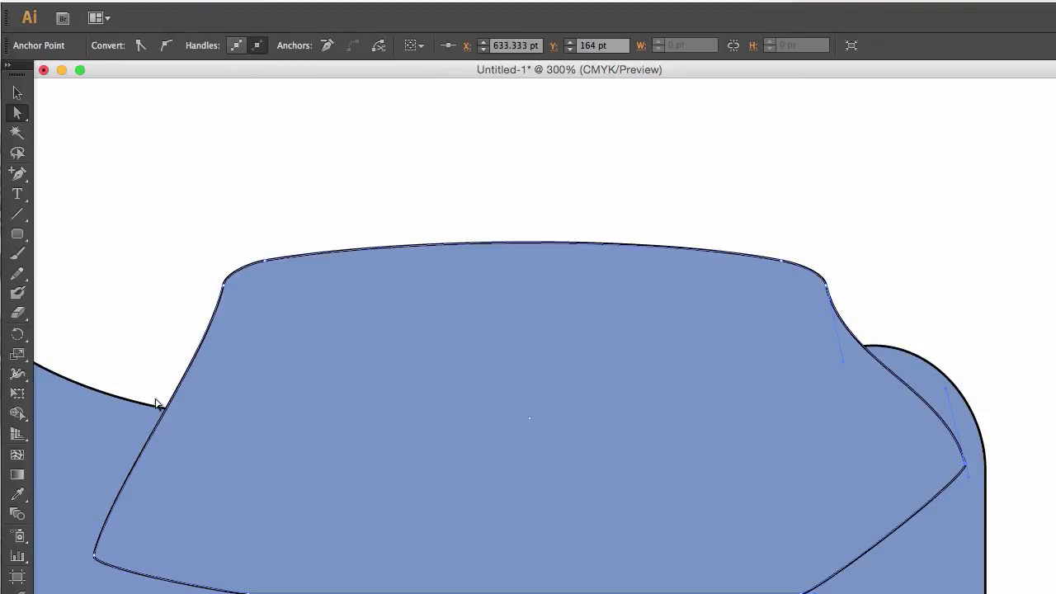
click(95, 557)
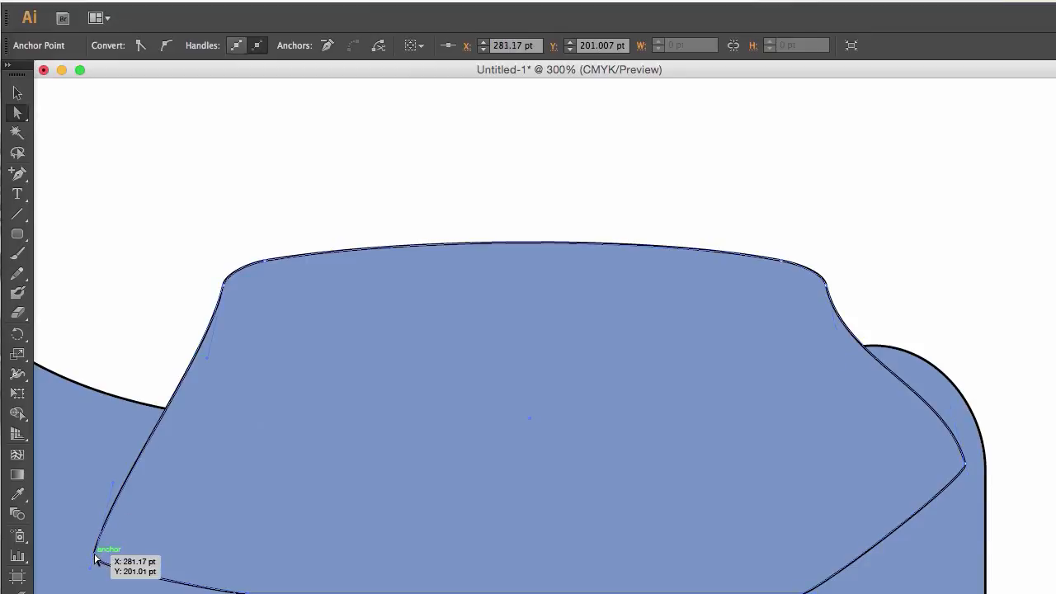
drag(94, 559, 58, 505)
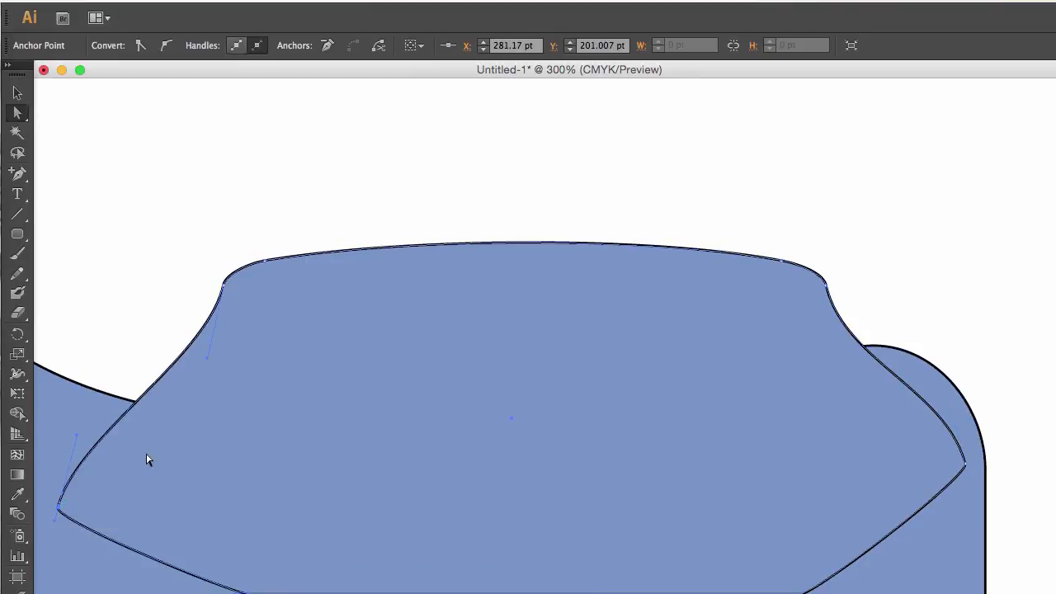
Step: Shorten the lower direction handle of the trapezoid's upper right shoulder anchor to straighten the right slope
click(226, 284)
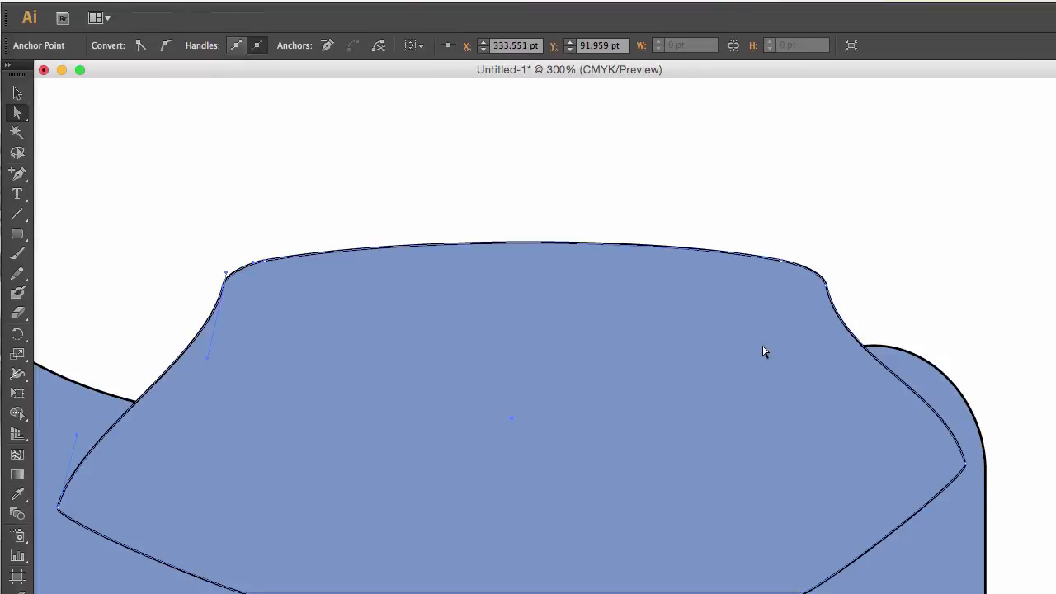
drag(825, 285, 824, 273)
drag(834, 324, 829, 301)
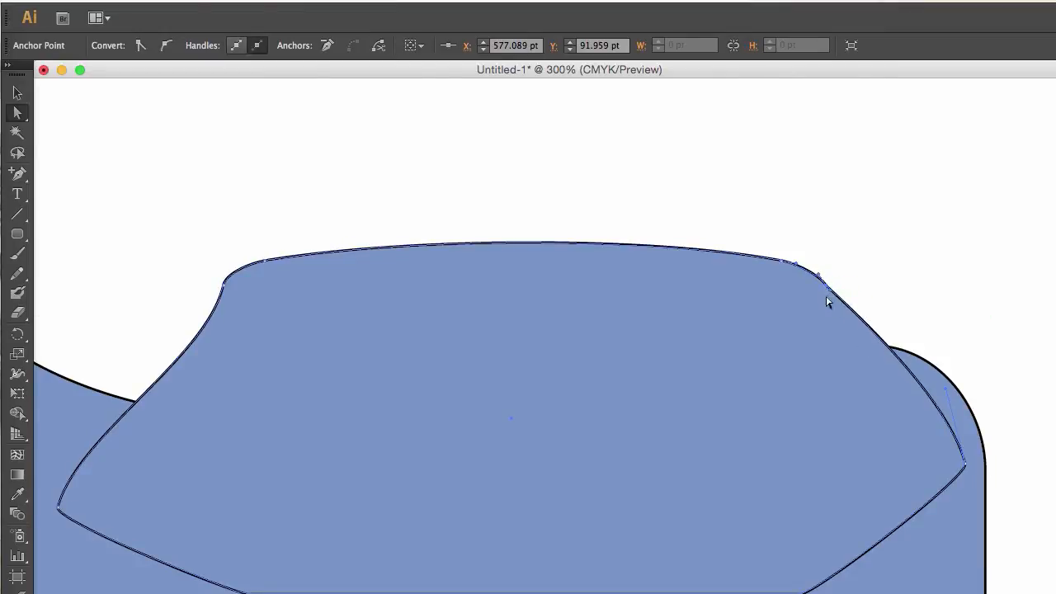
click(226, 295)
Step: Fill the trapezoid shape with bright yellow (C 9%, M 0%, Y 98%, K 0%) and deselect it
click(17, 93)
click(306, 347)
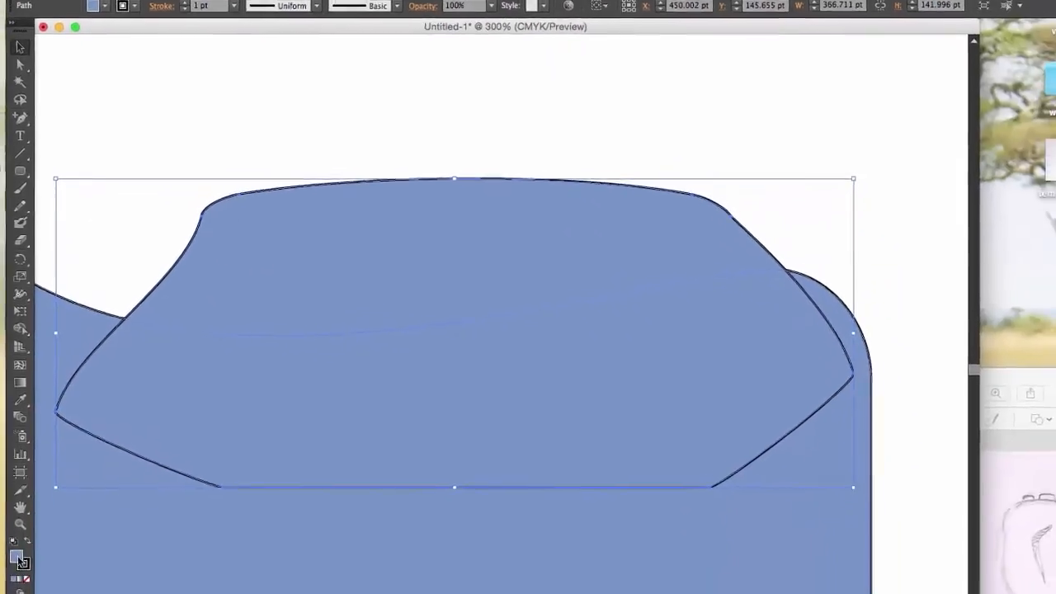
double_click(19, 527)
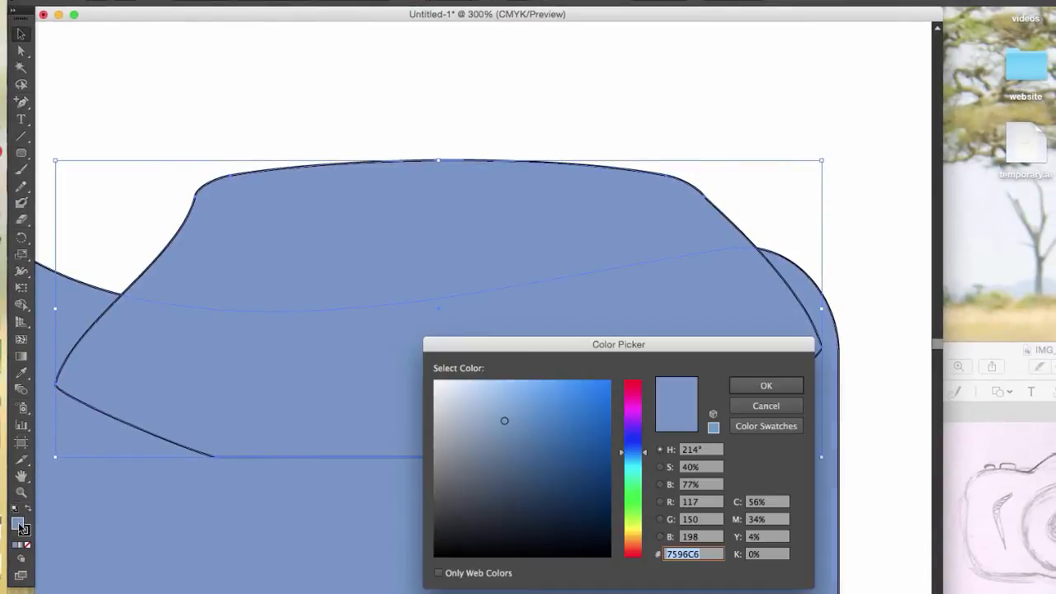
click(633, 526)
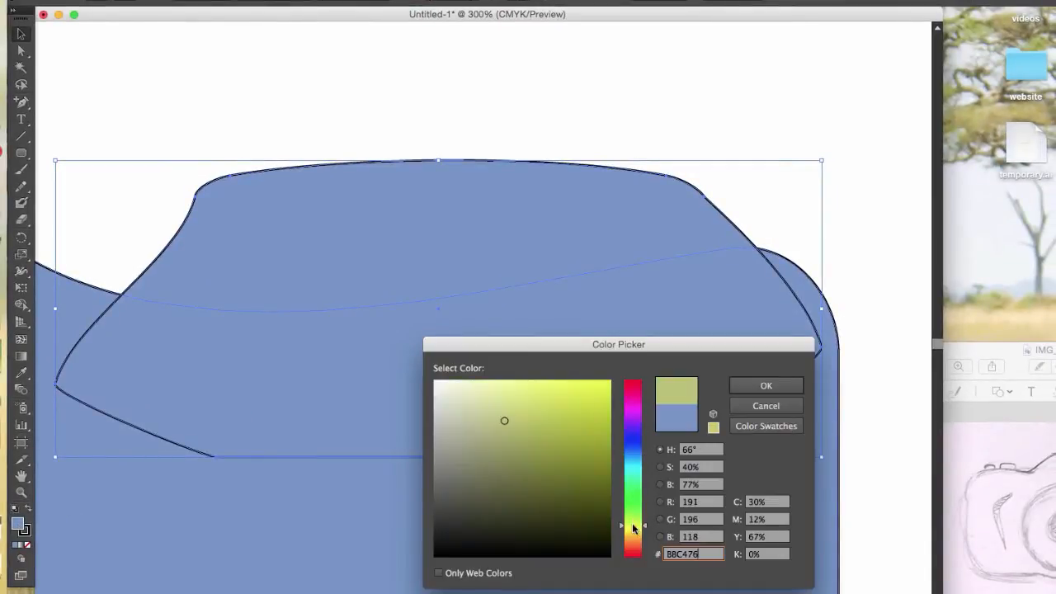
drag(544, 427, 611, 380)
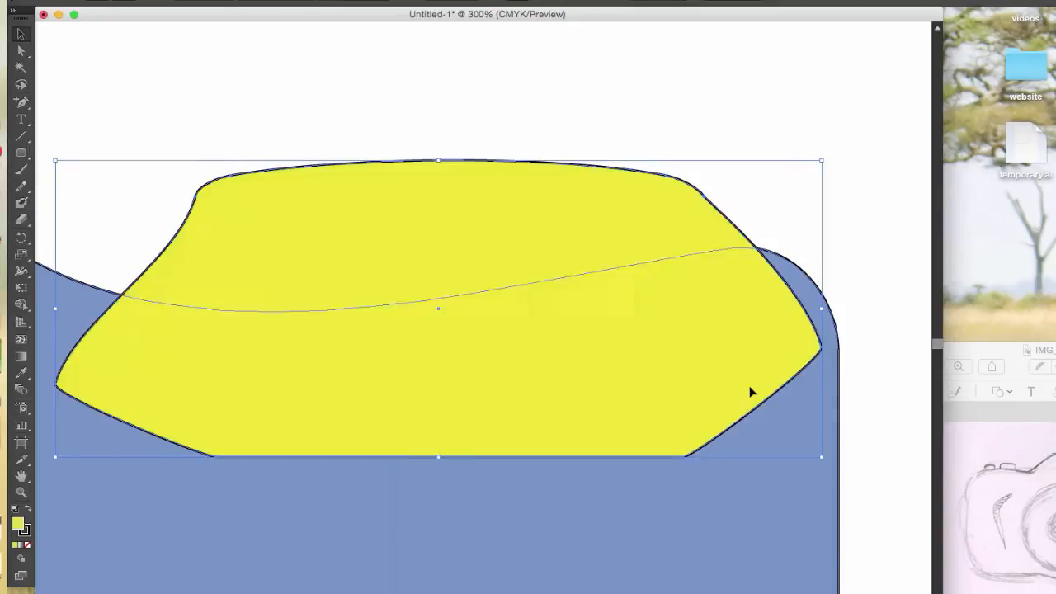
click(766, 385)
click(139, 85)
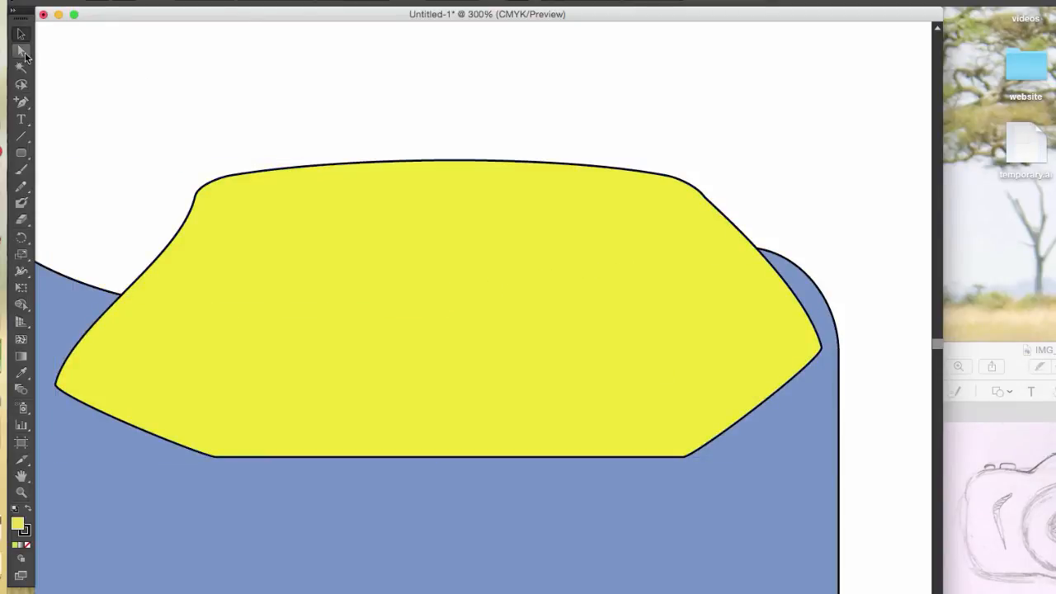
Step: Adjust the lower handles of the yellow shape's two shoulder anchors to straighten the left slope and refine the right one, then deselect
click(22, 52)
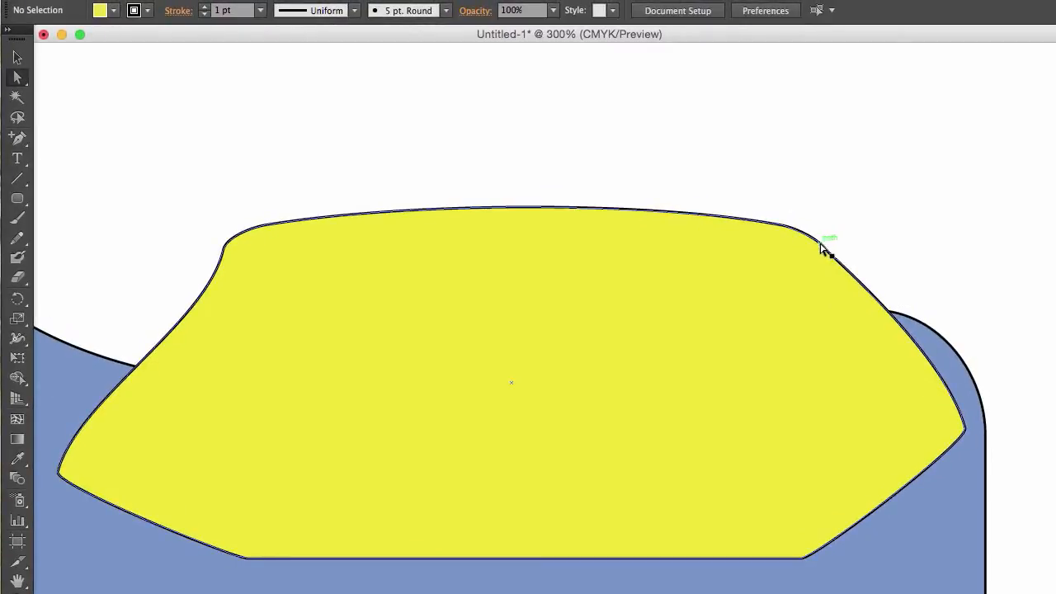
click(821, 247)
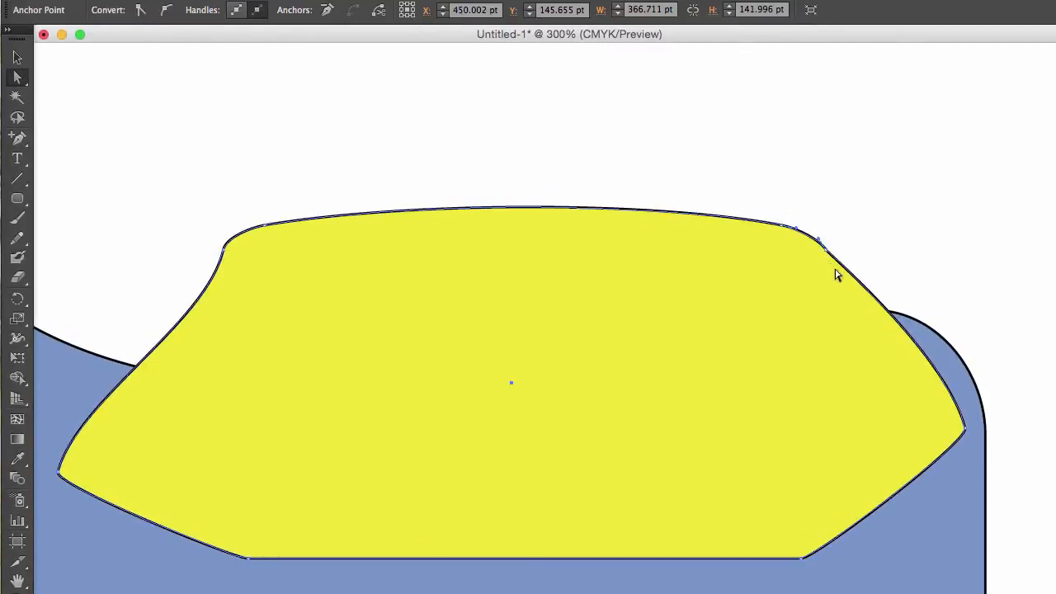
click(831, 253)
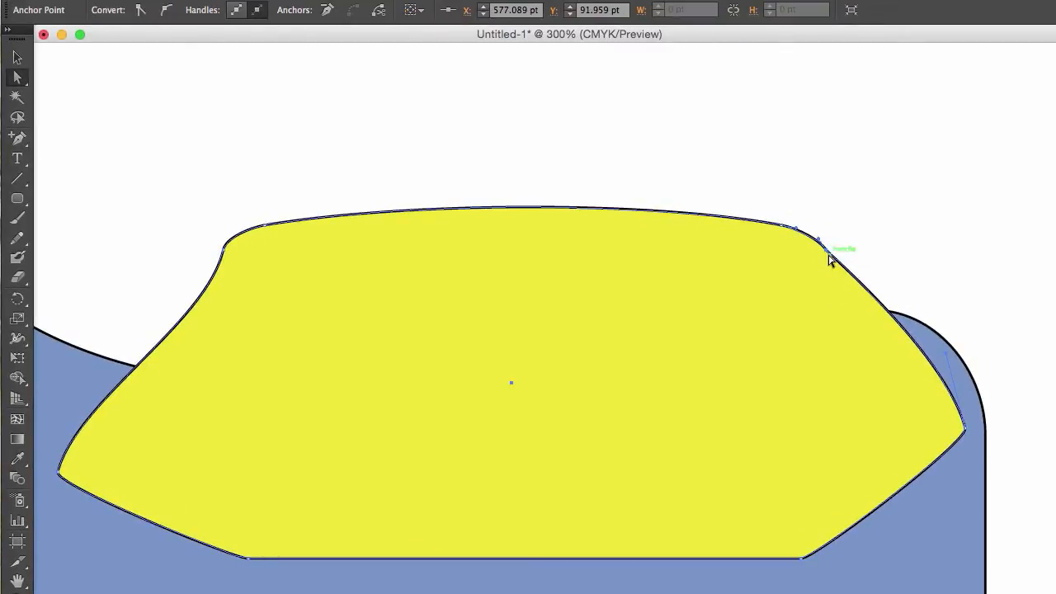
mouse_move(830, 259)
mouse_down()
mouse_move(851, 349)
mouse_move(830, 262)
mouse_up()
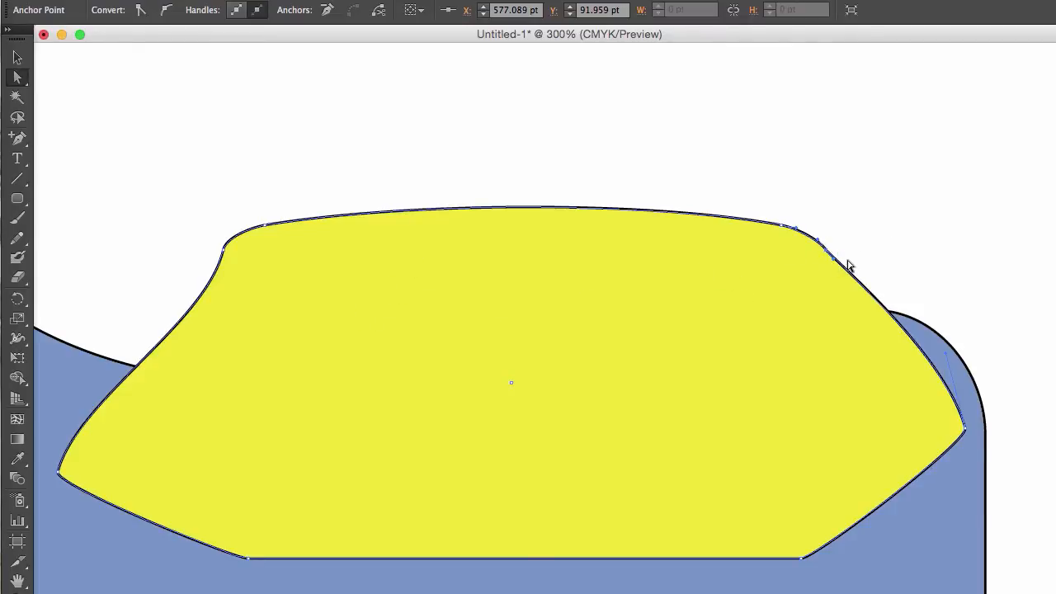
drag(224, 248, 214, 274)
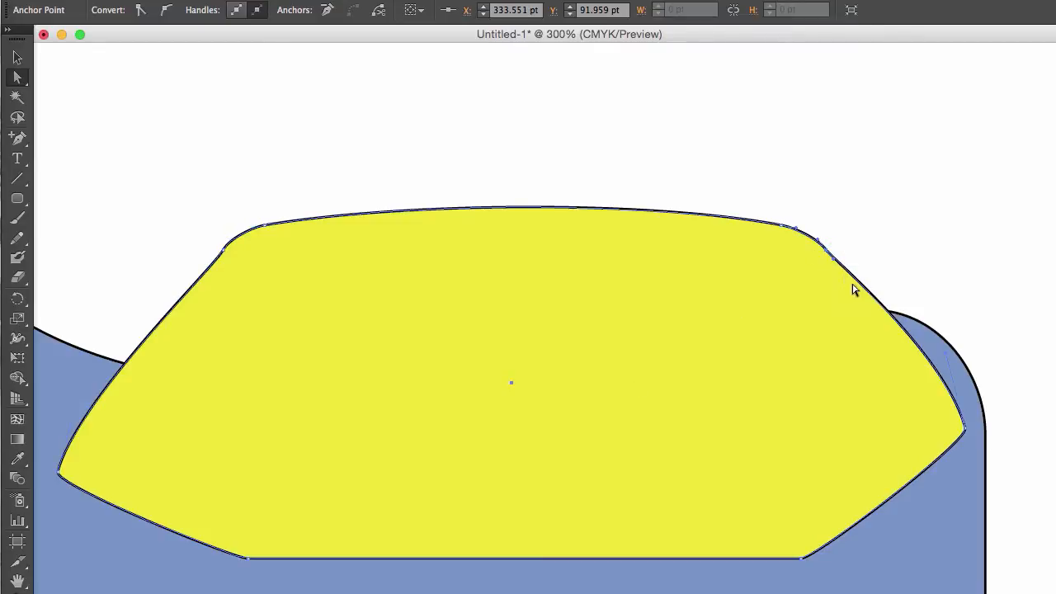
click(833, 268)
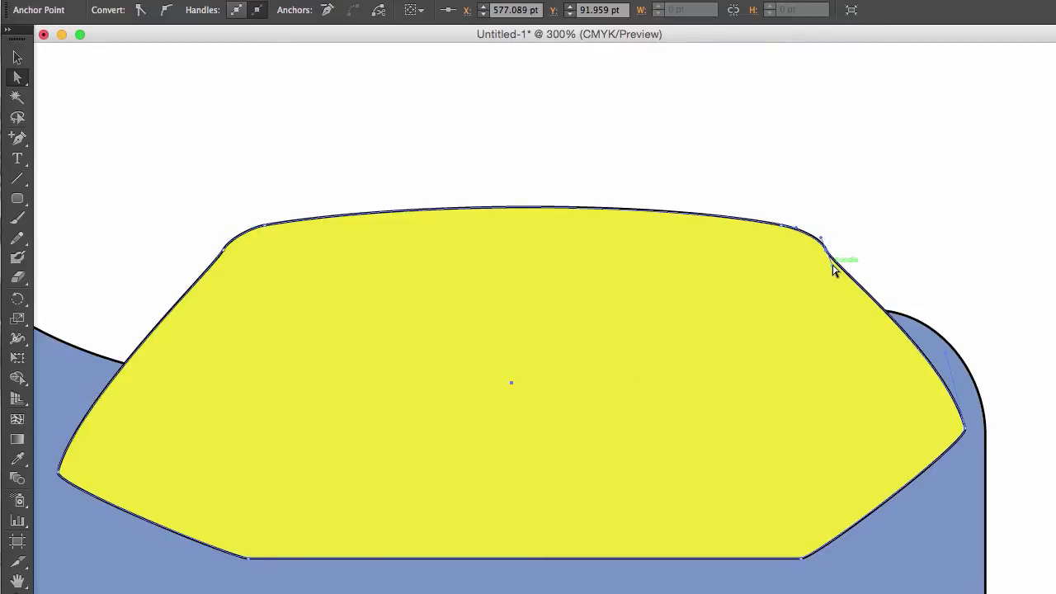
click(18, 57)
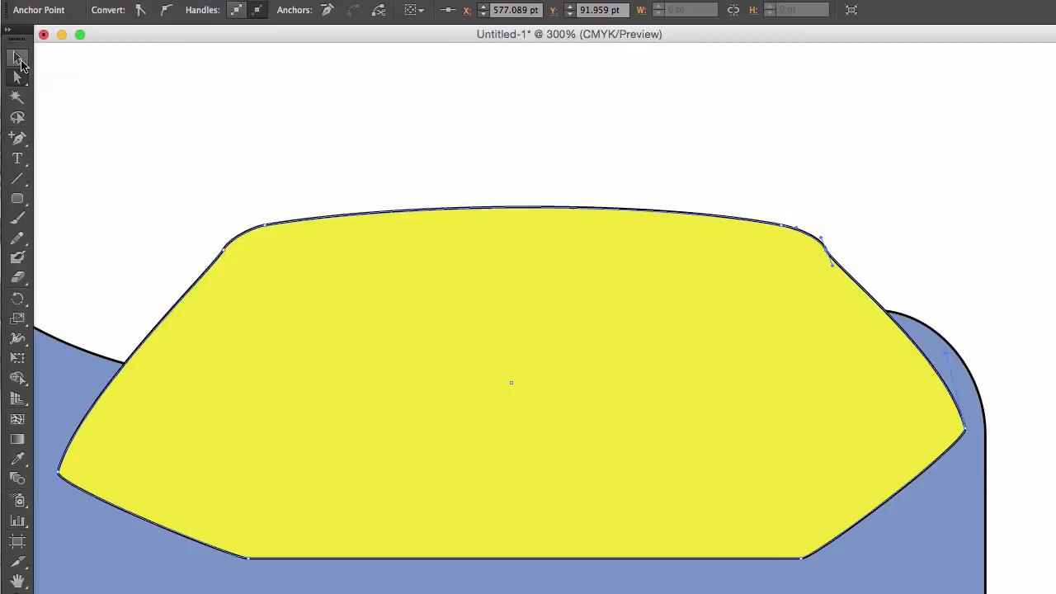
click(243, 124)
click(324, 333)
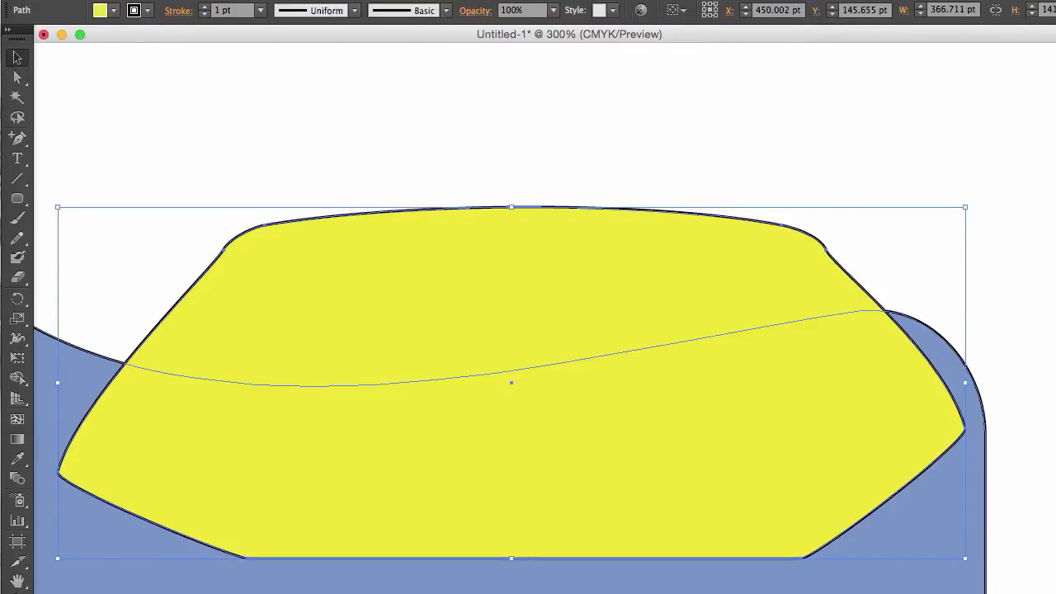
double_click(11, 483)
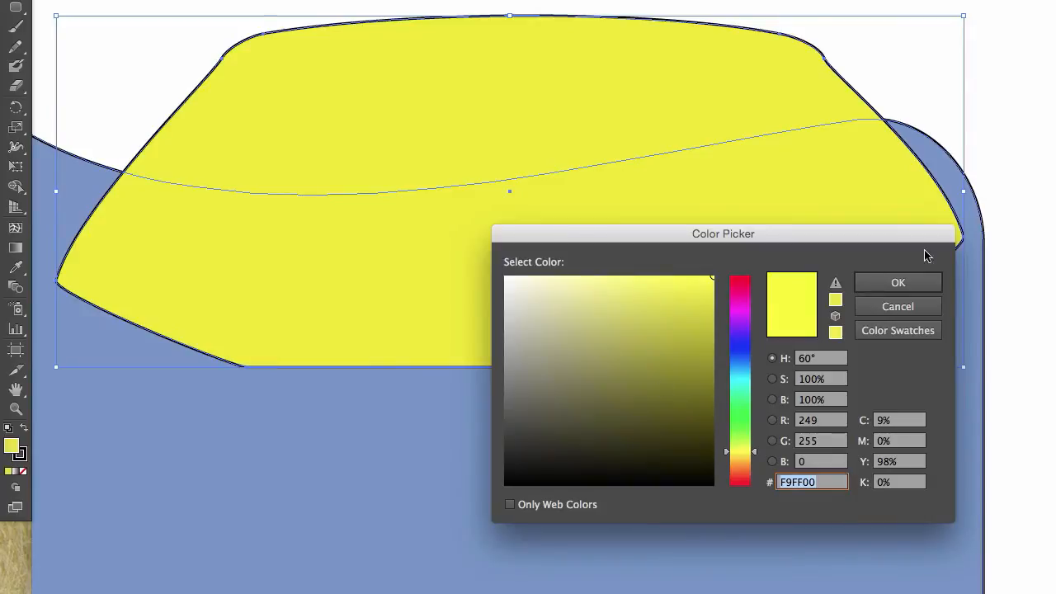
click(900, 307)
Step: Copy the hex code 7495C5 from the blue camera body's fill color
click(413, 429)
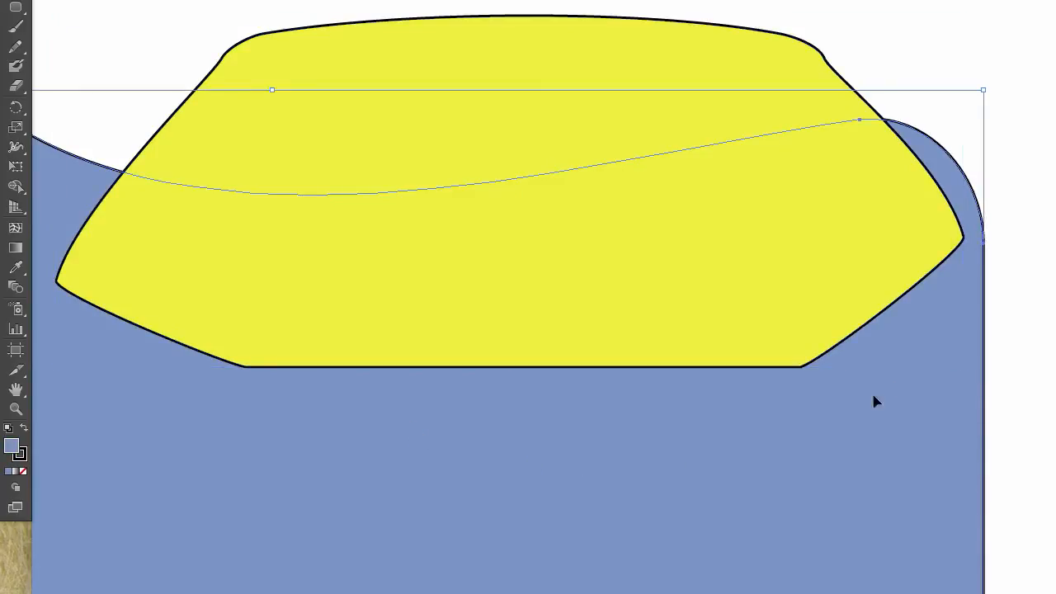
double_click(11, 446)
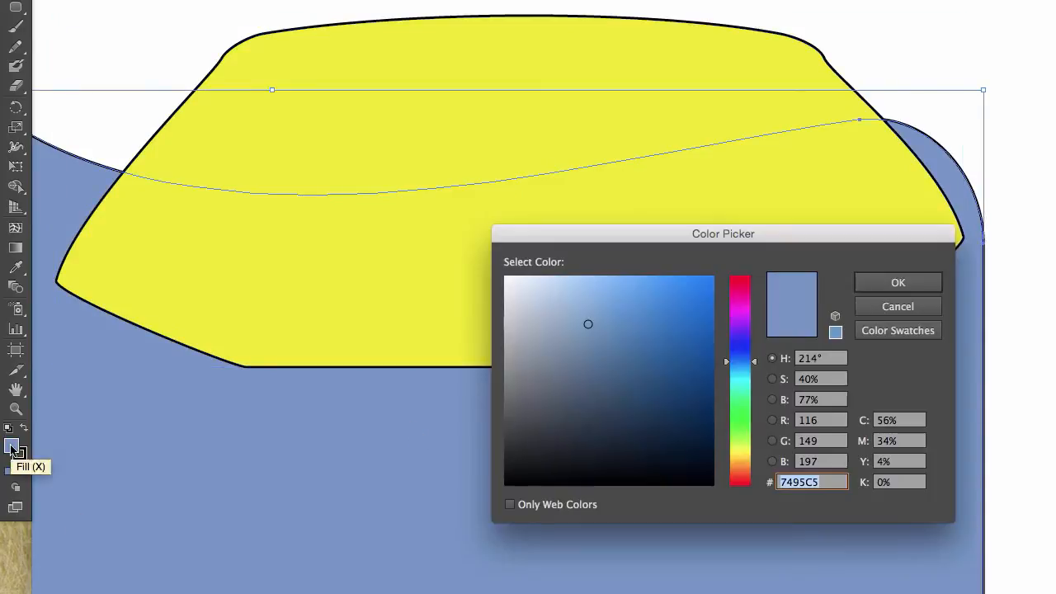
click(829, 482)
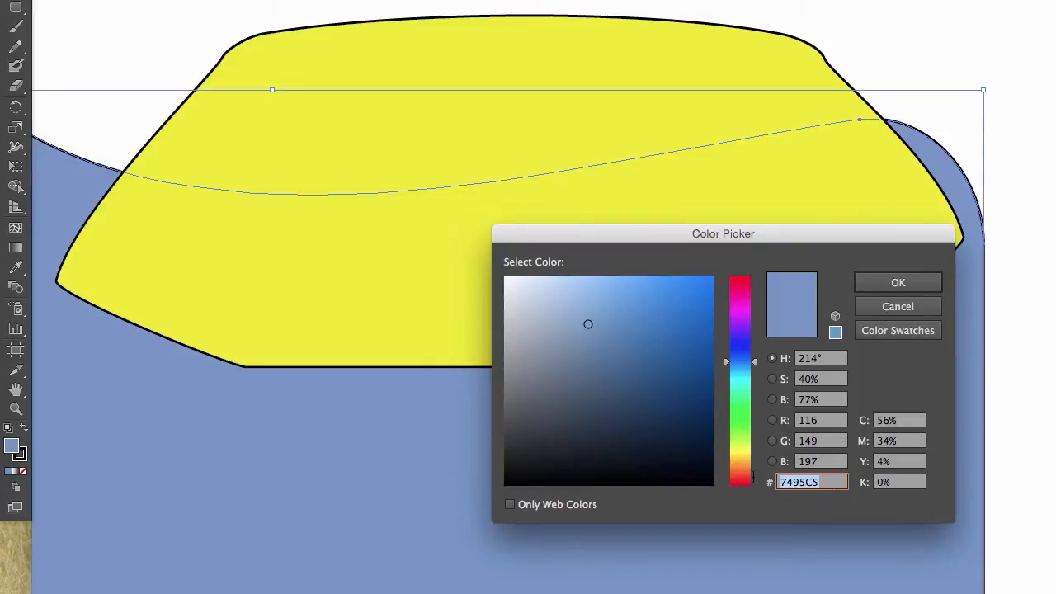
drag(821, 482, 764, 478)
click(827, 482)
drag(828, 482, 765, 477)
click(822, 482)
drag(822, 482, 780, 482)
click(913, 312)
click(344, 278)
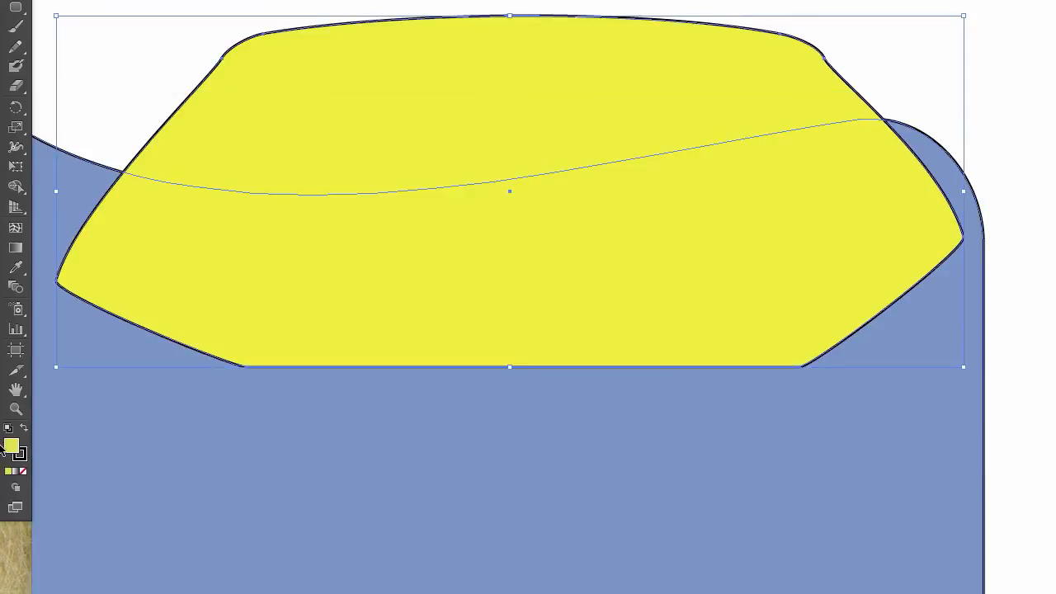
double_click(12, 448)
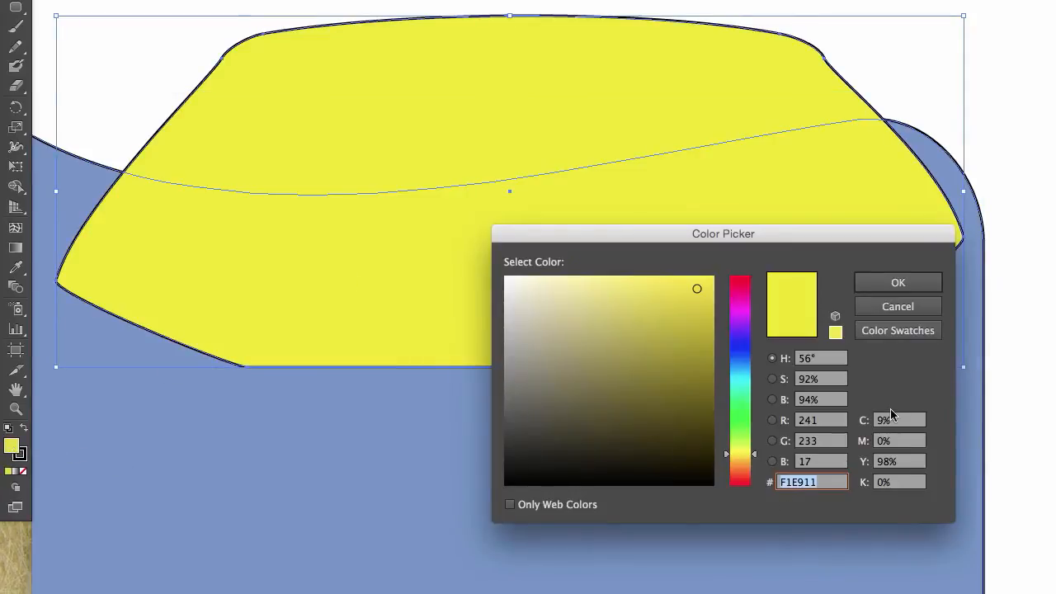
click(898, 306)
Step: Save the blue camera body's fill as a new CMYK process color swatch named C=56 M=34 Y=4 K=0, then deselect
click(504, 466)
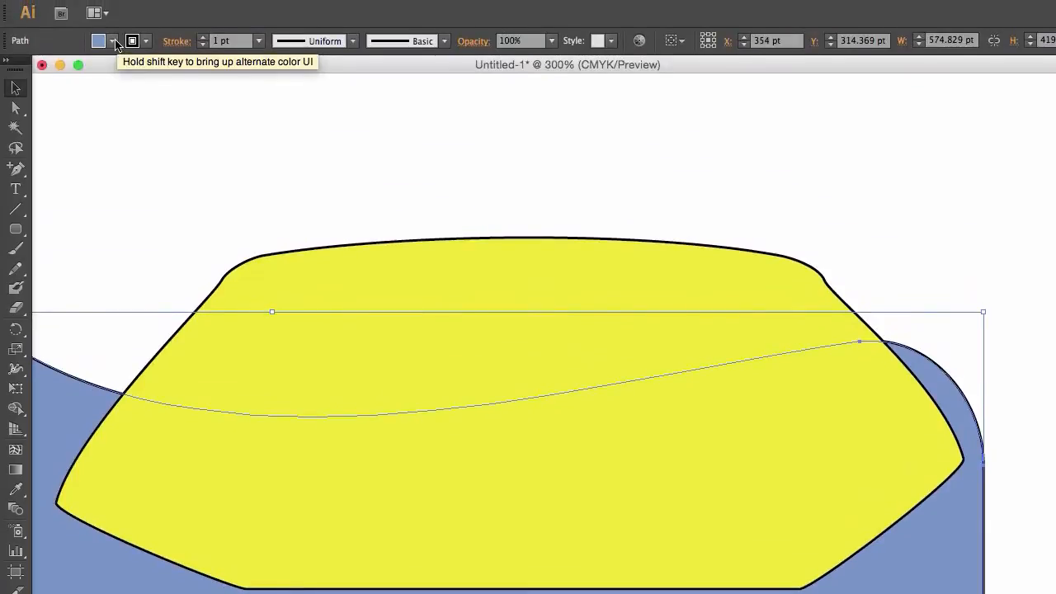
click(102, 41)
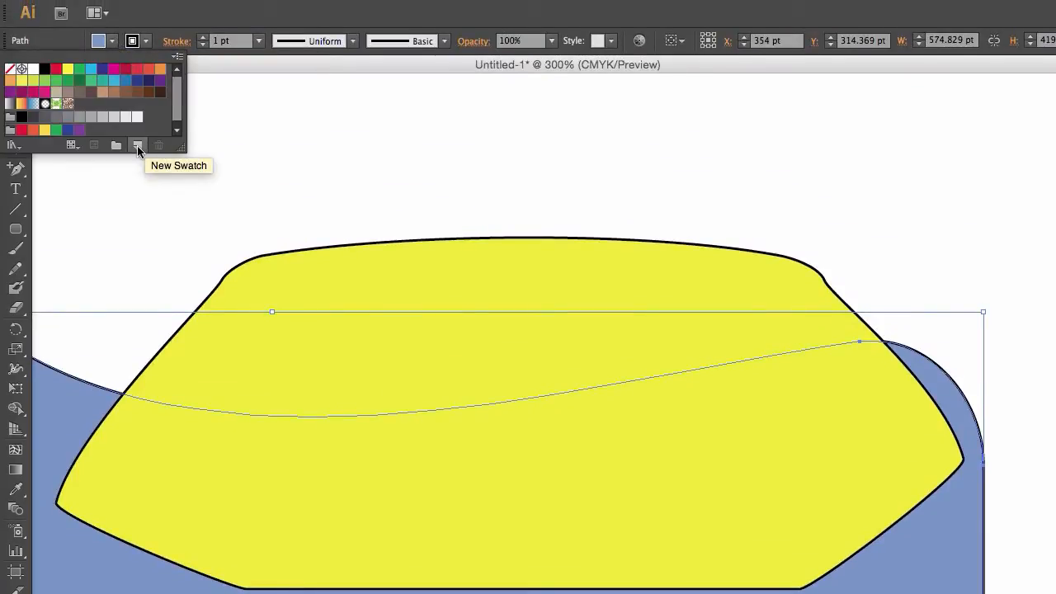
click(137, 145)
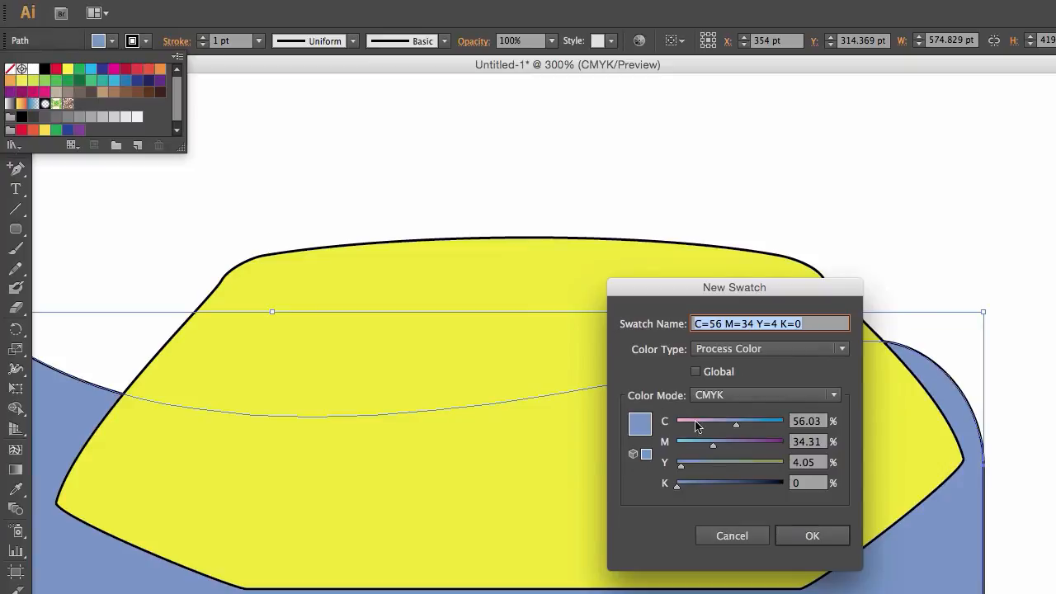
click(781, 397)
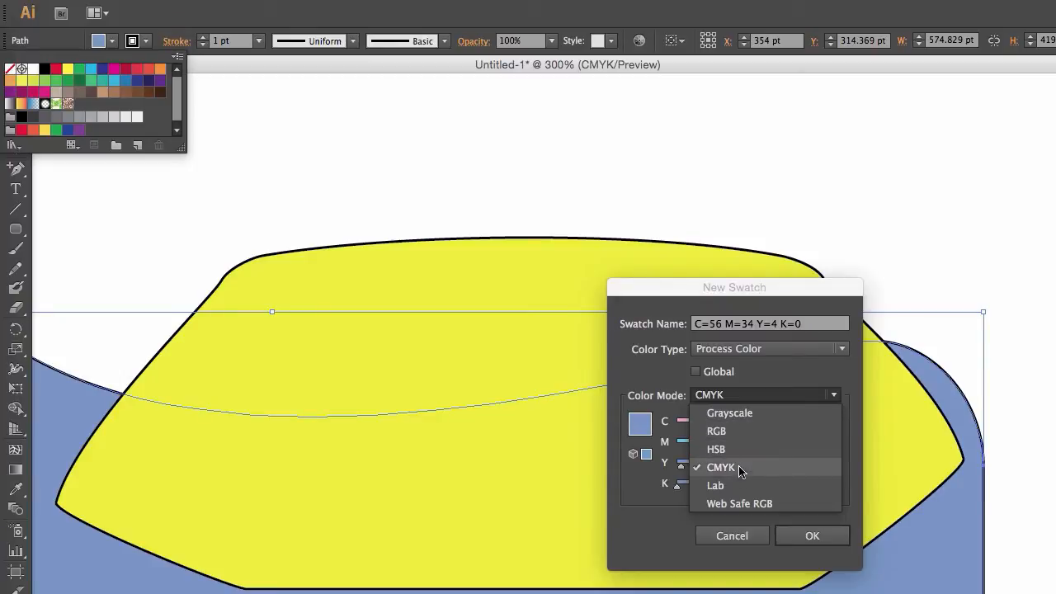
click(676, 386)
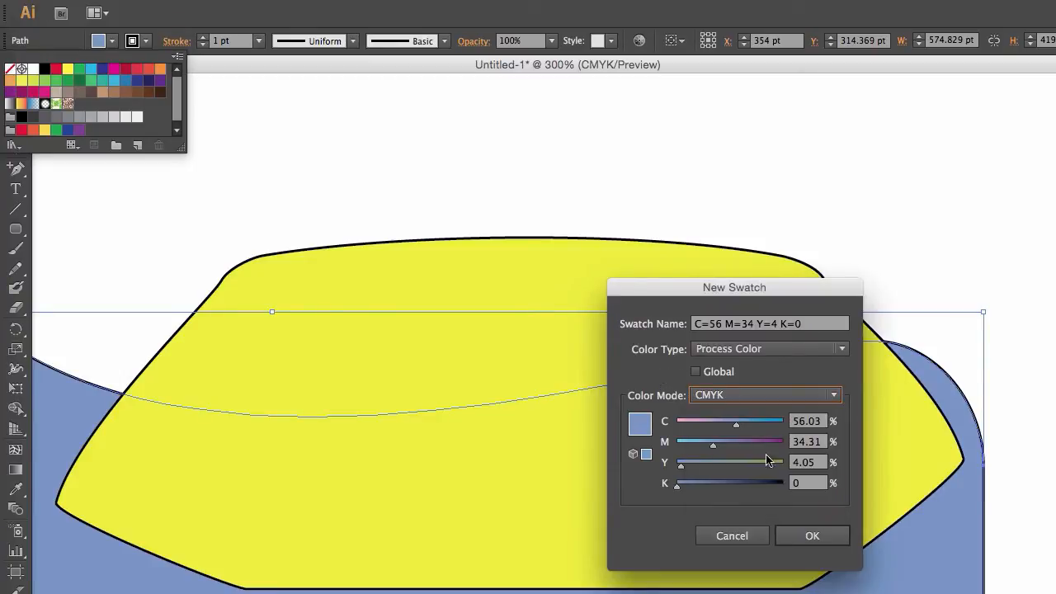
click(766, 394)
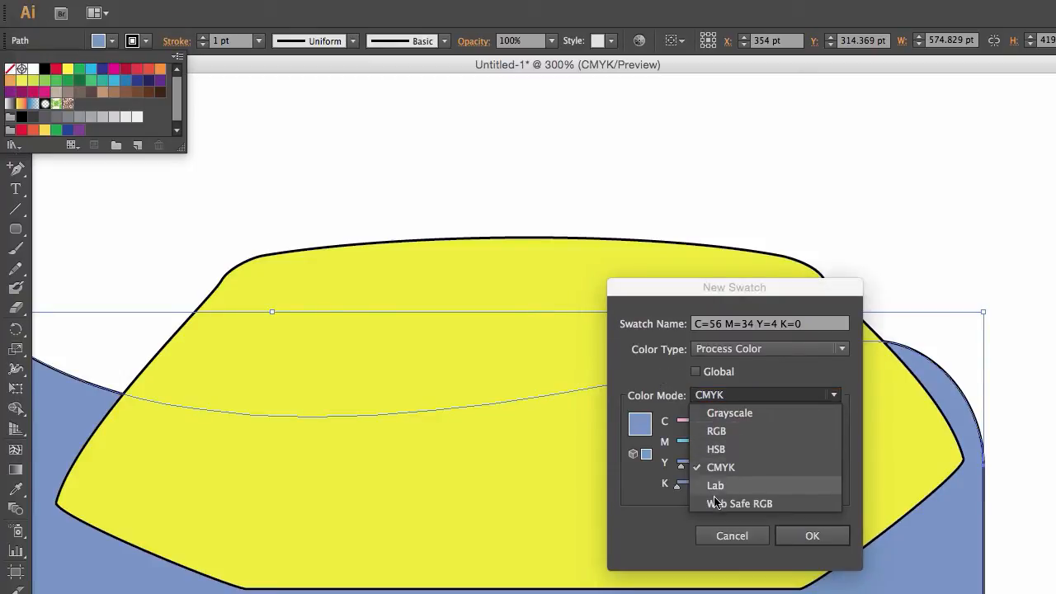
click(665, 383)
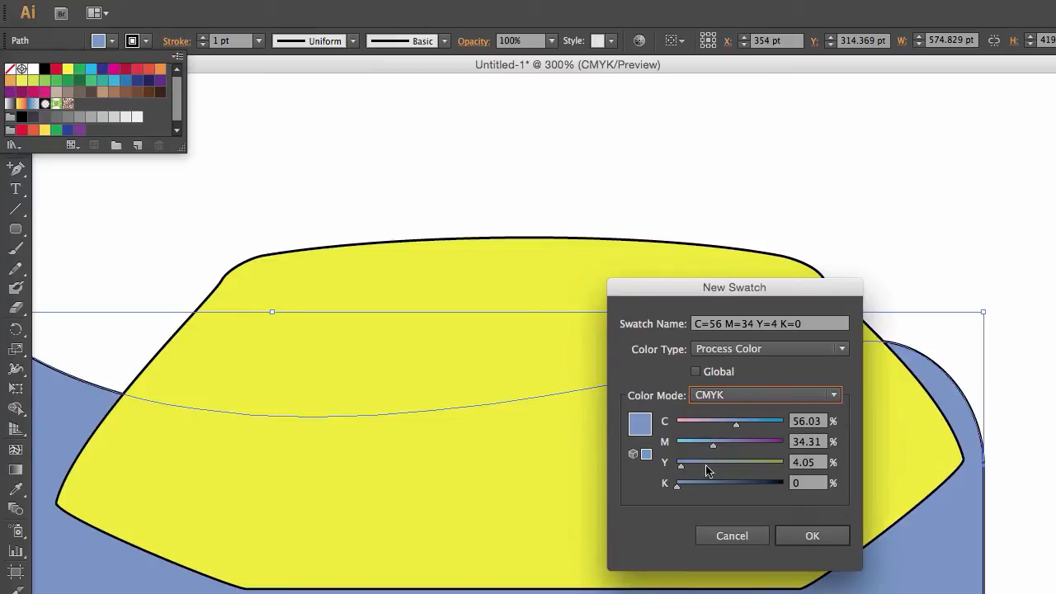
click(814, 536)
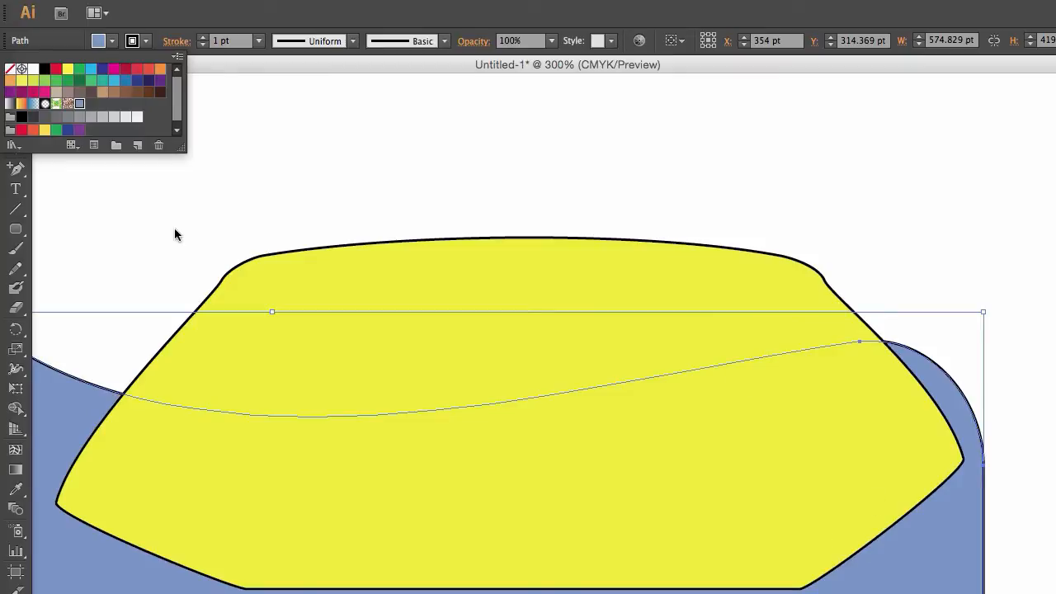
click(113, 43)
click(112, 42)
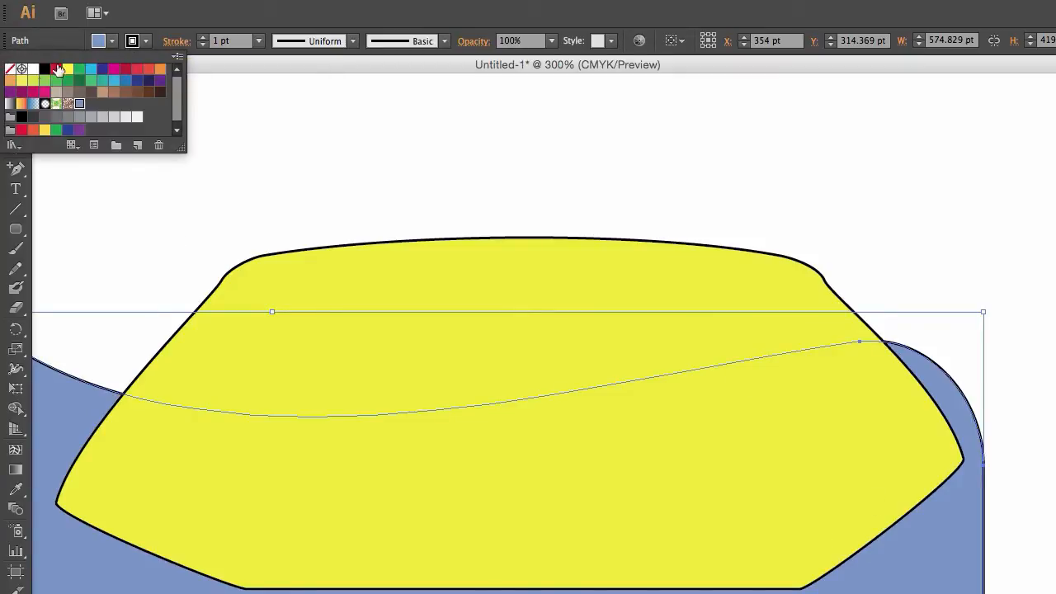
click(360, 119)
click(355, 165)
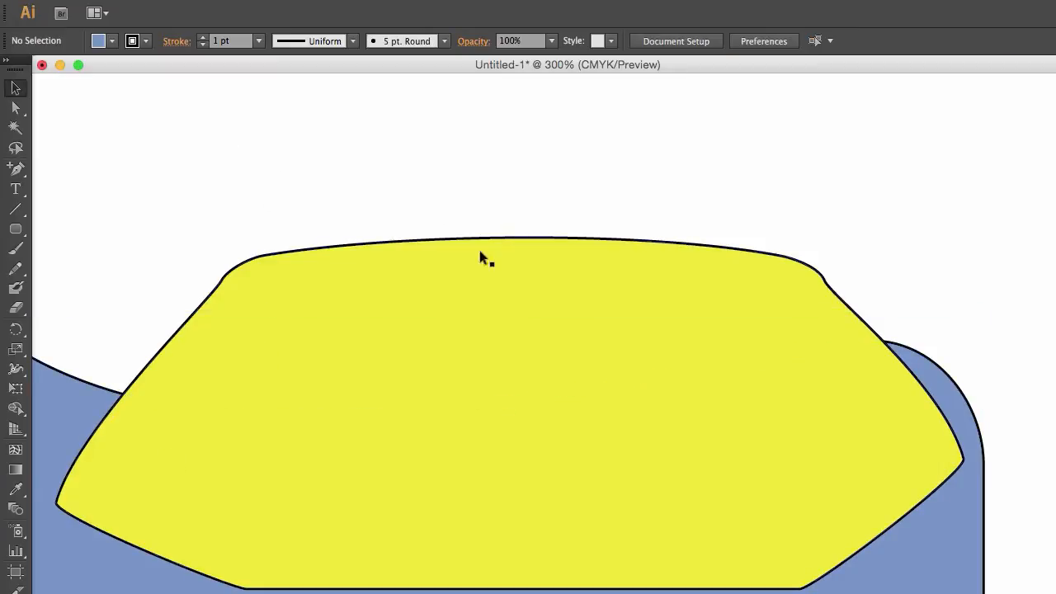
Step: Fill the yellow viewfinder shape with the saved C=56 M=34 Y=4 K=0 blue swatch
click(435, 373)
click(112, 42)
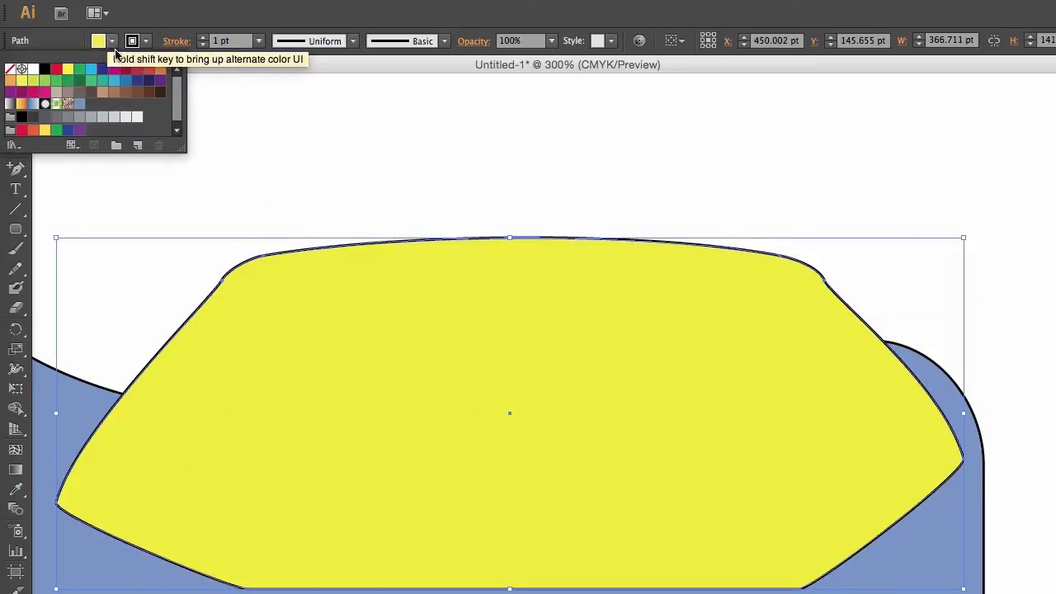
click(82, 108)
click(354, 166)
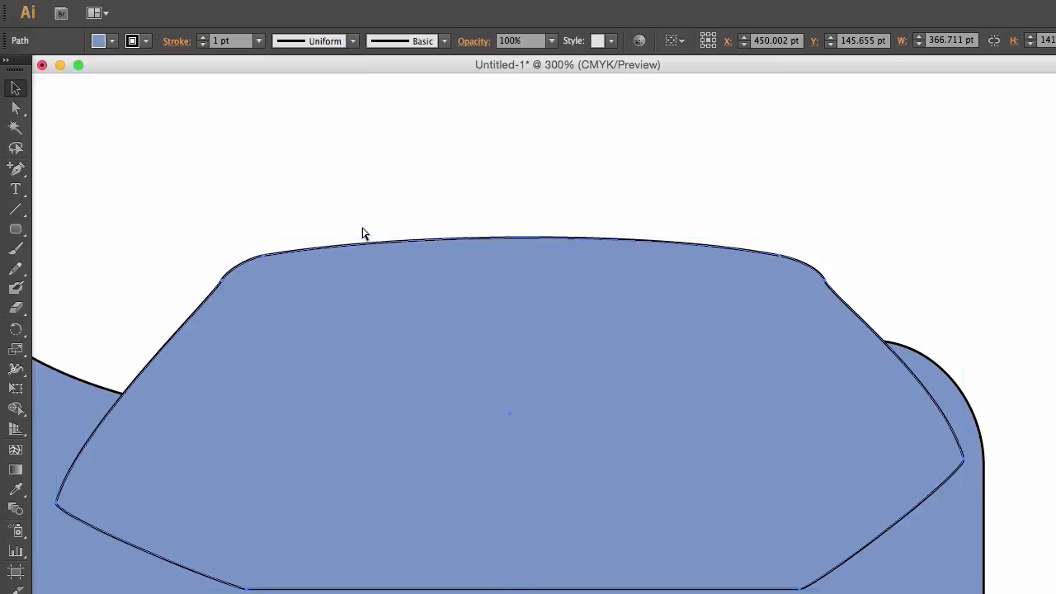
Step: Scale the viewfinder shape down to about 333 pt wide, keeping its upper right corner fixed, and nudge it slightly lower
key(super+minus)
key(super+minus)
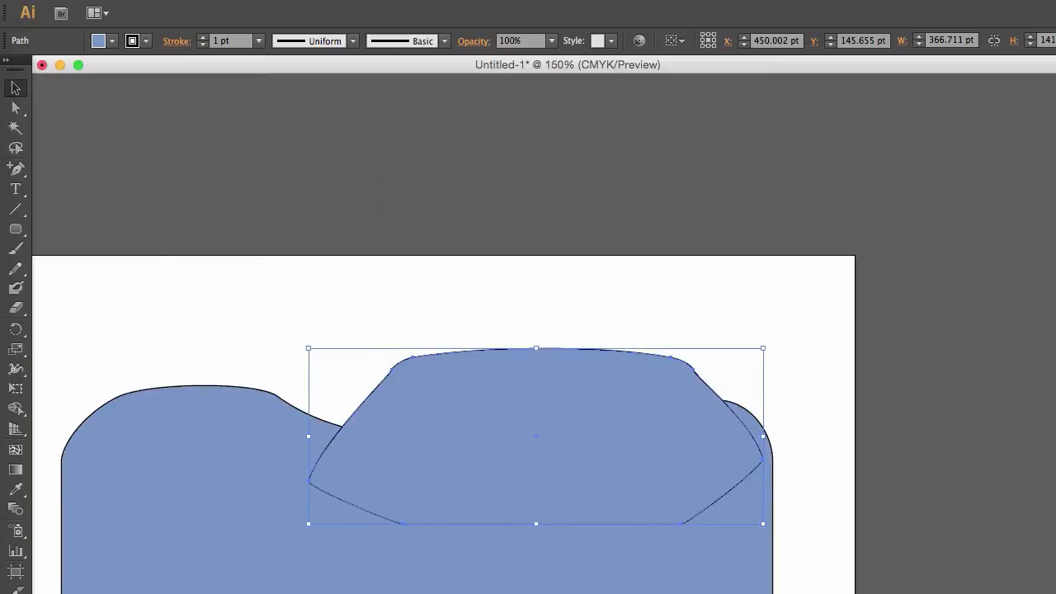
scroll(528, 372, down, 5)
scroll(528, 330, up, 2)
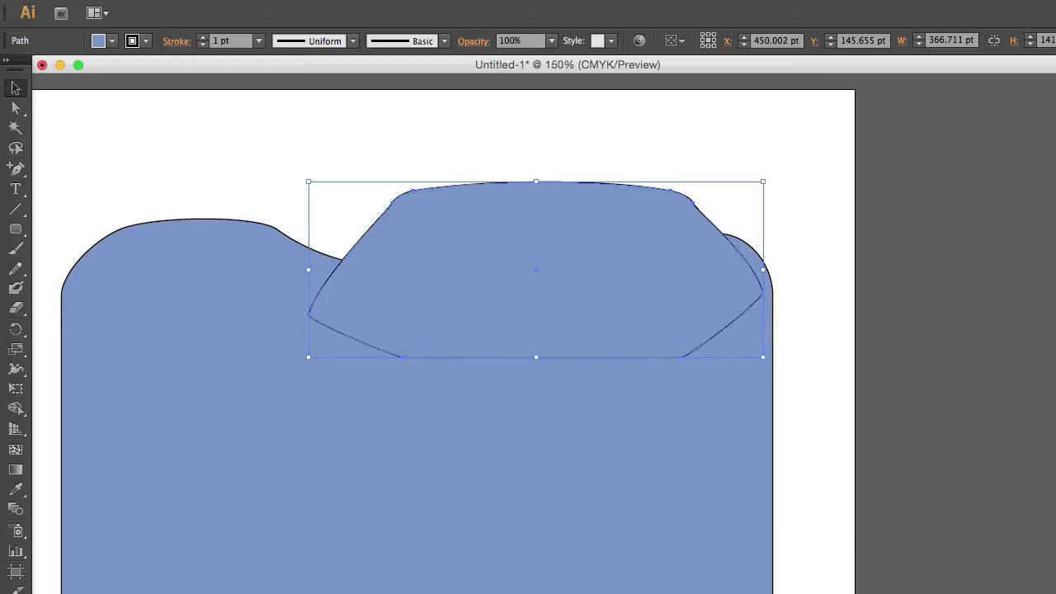
scroll(696, 349, left, 3)
key(super+minus)
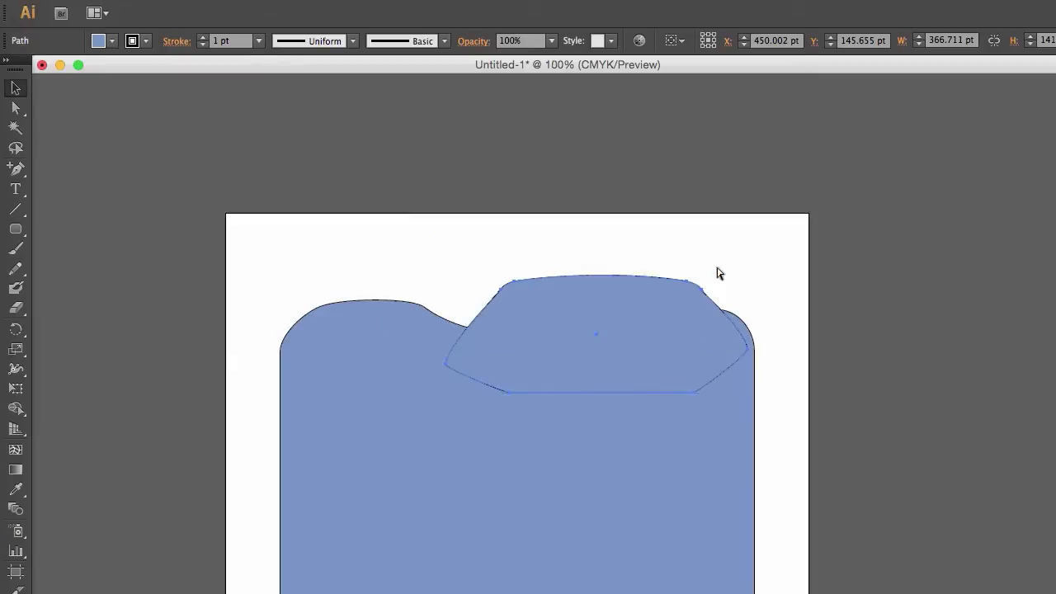
key(super+plus)
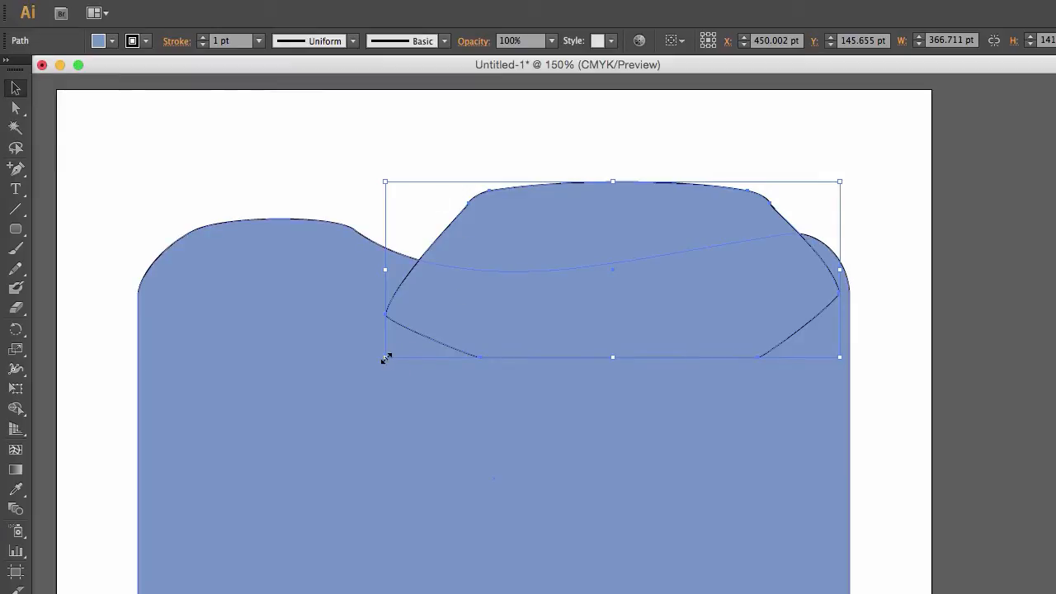
drag(386, 358, 426, 346)
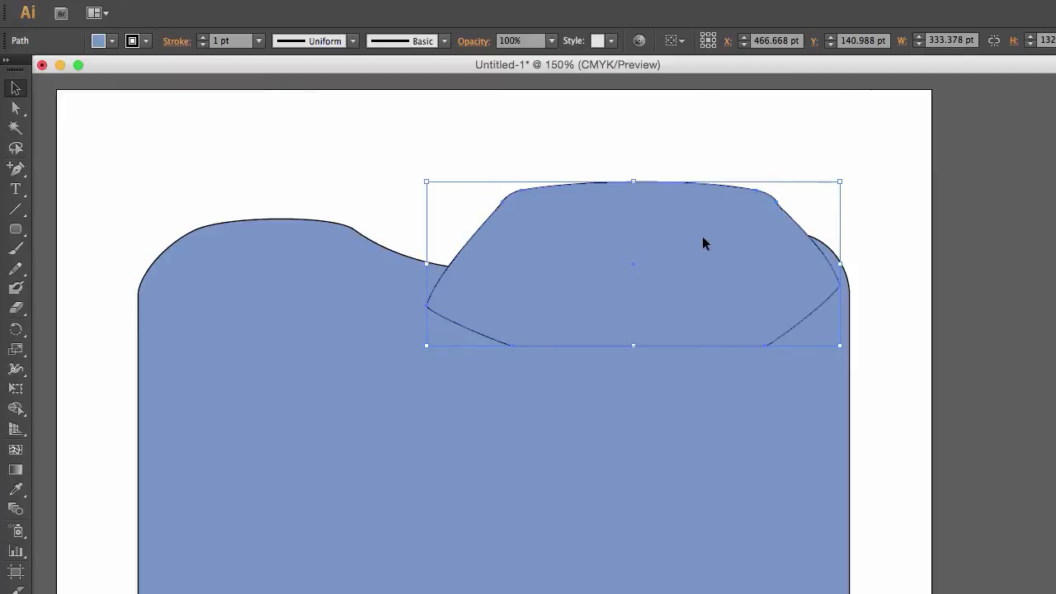
drag(702, 236, 702, 240)
click(814, 185)
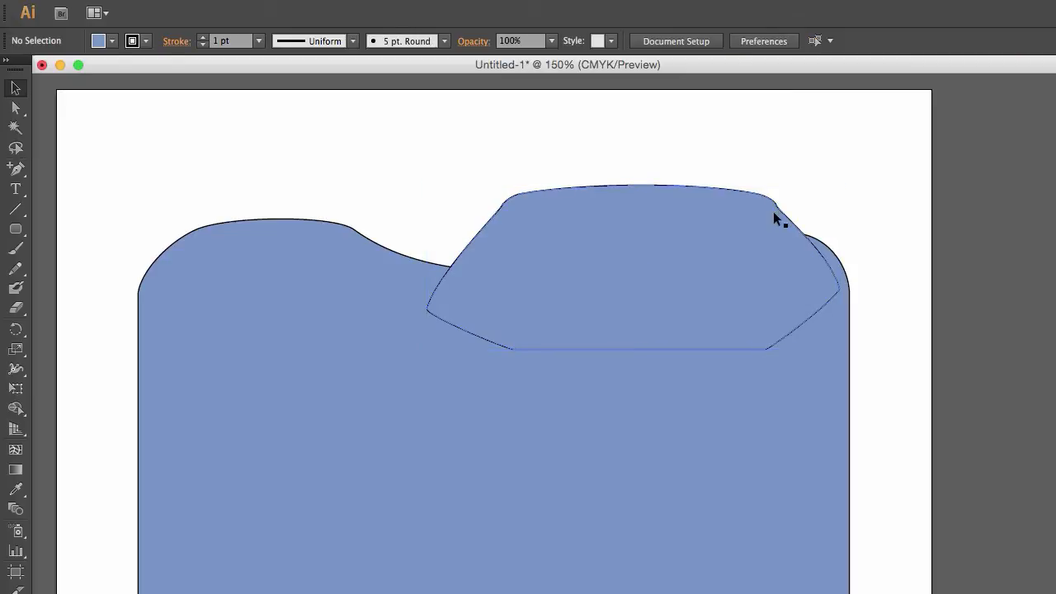
Step: Smooth the viewfinder shape's upper right shoulder at its anchor point, and move the shape right until its tip meets the body's right edge
click(773, 204)
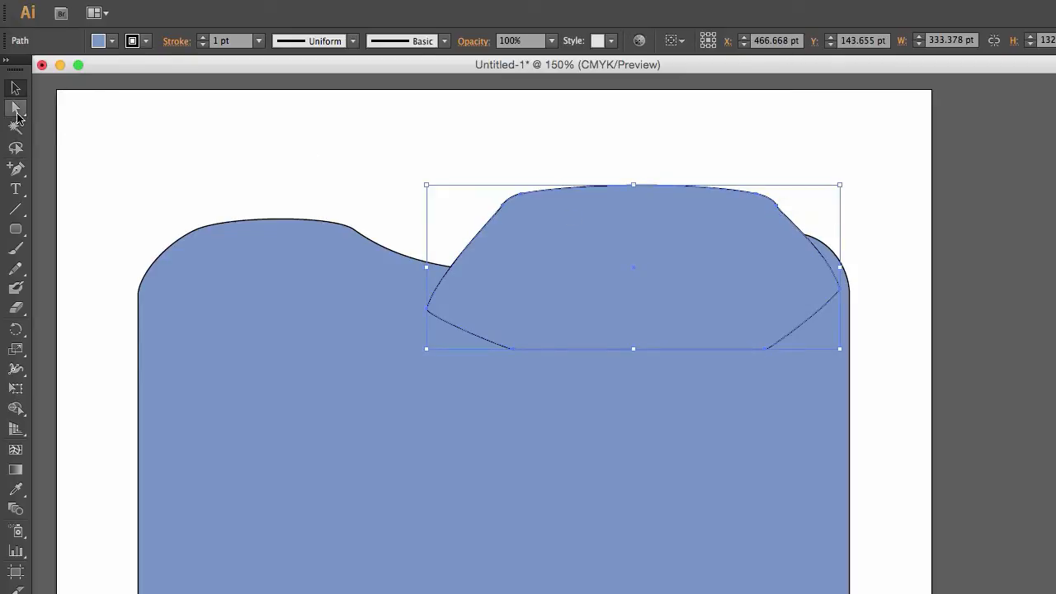
key(a)
click(781, 208)
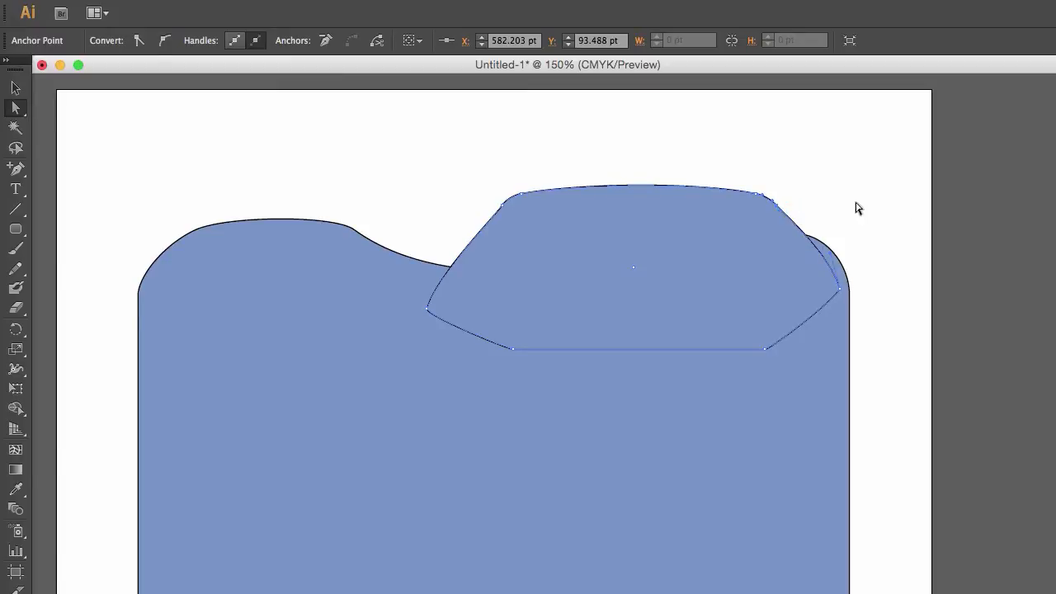
key(v)
click(440, 167)
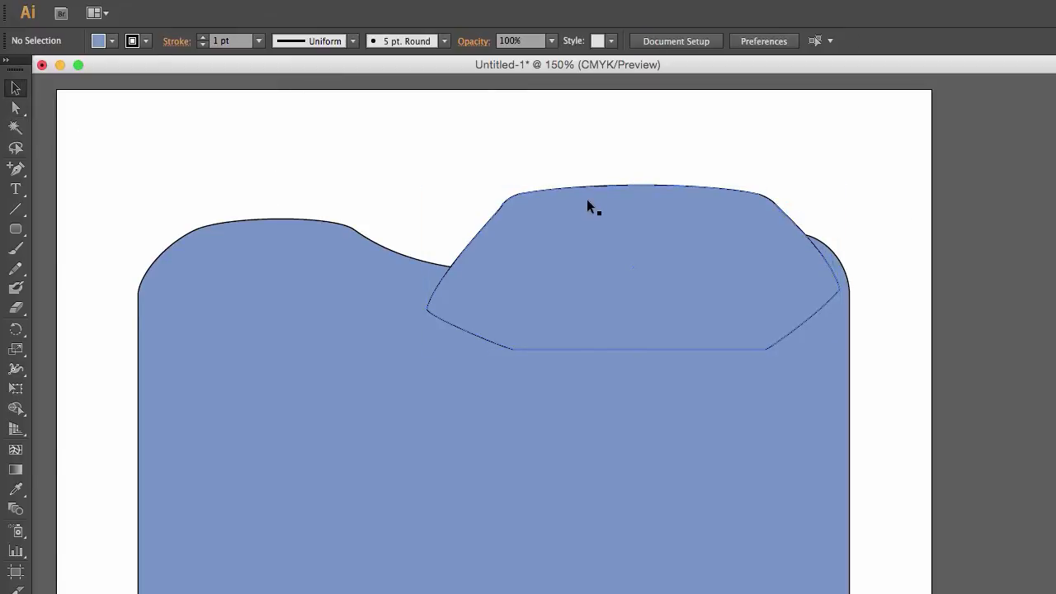
drag(656, 218, 664, 218)
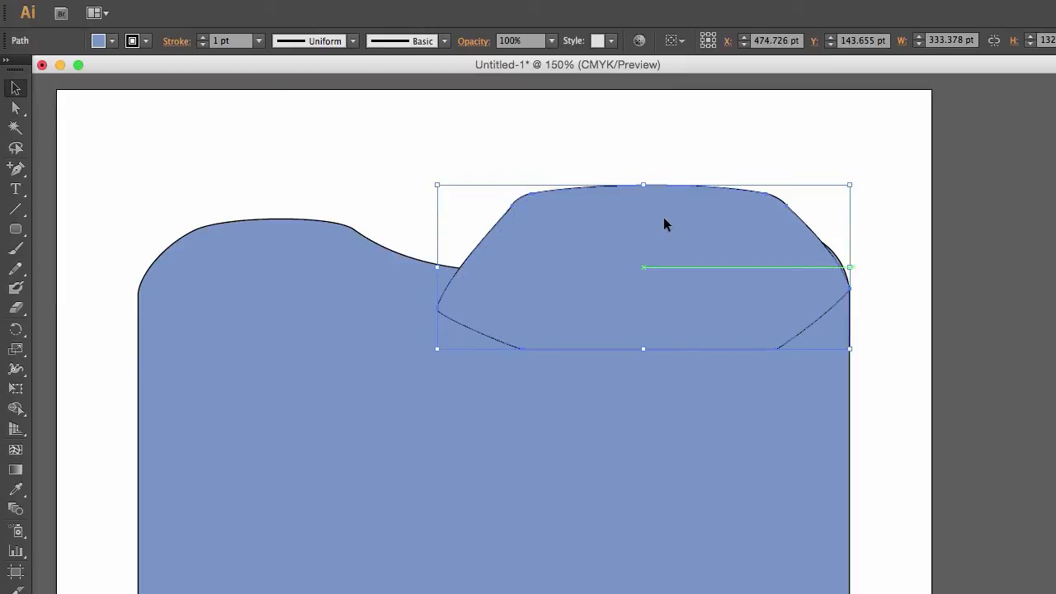
click(368, 169)
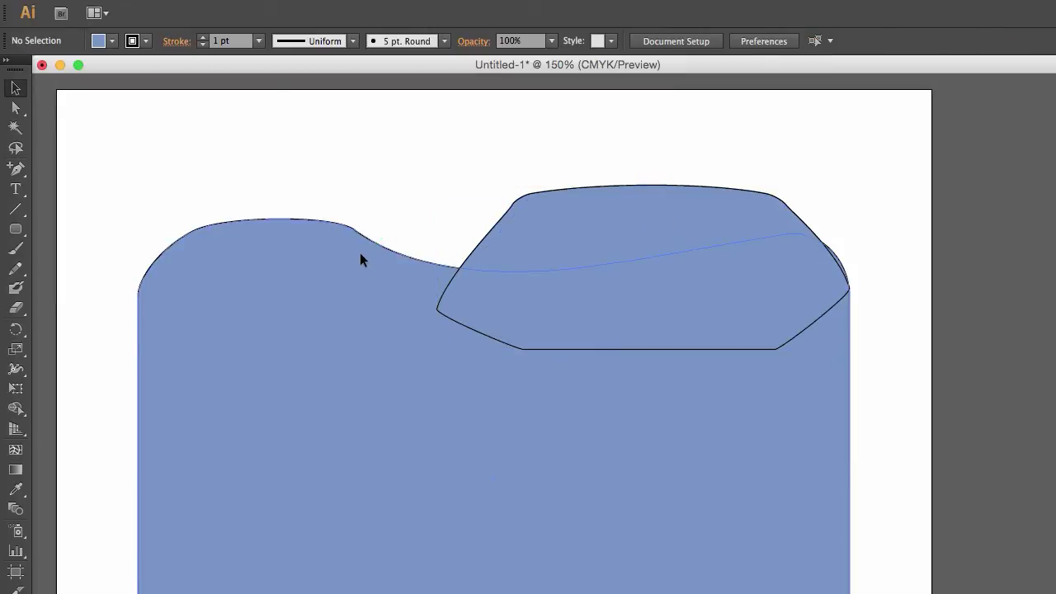
Step: Move the anchor right of the body's left hump to about X 255 pt, Y 112 pt and adjust its handles for a shallower dip
click(361, 252)
click(14, 109)
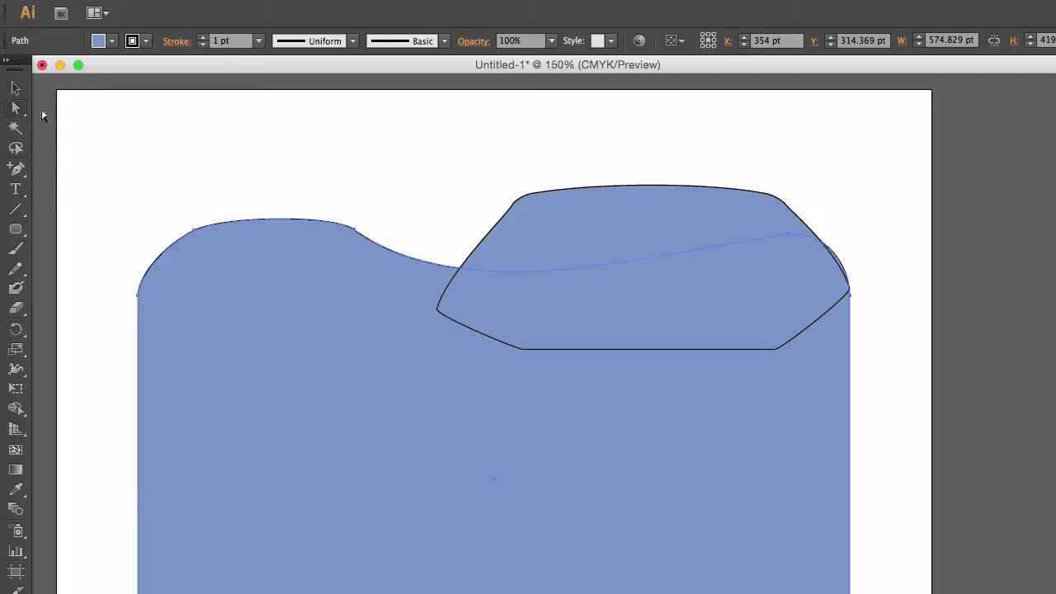
drag(361, 230, 372, 231)
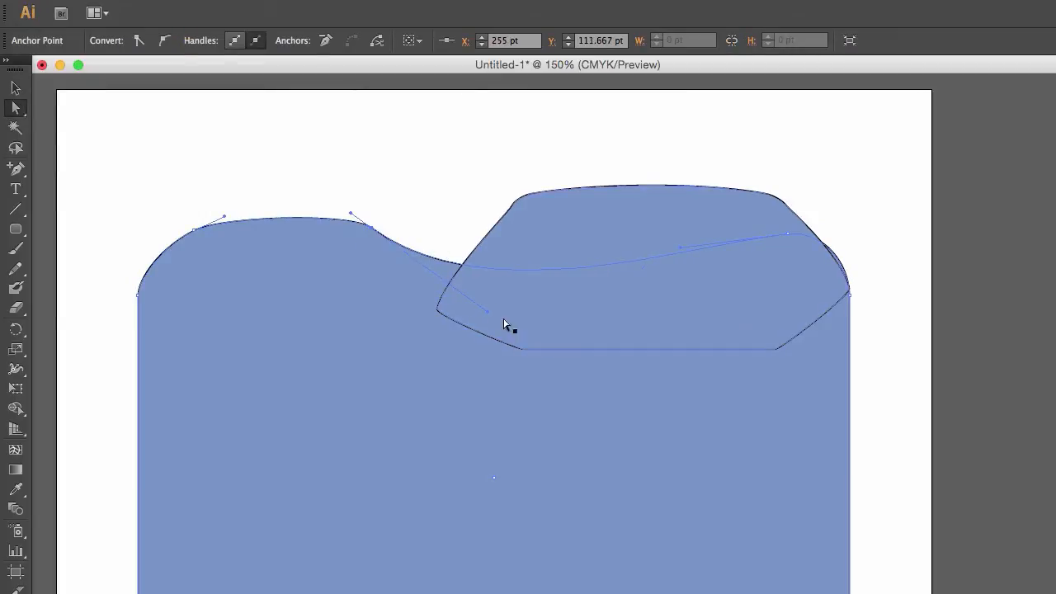
drag(487, 318, 422, 273)
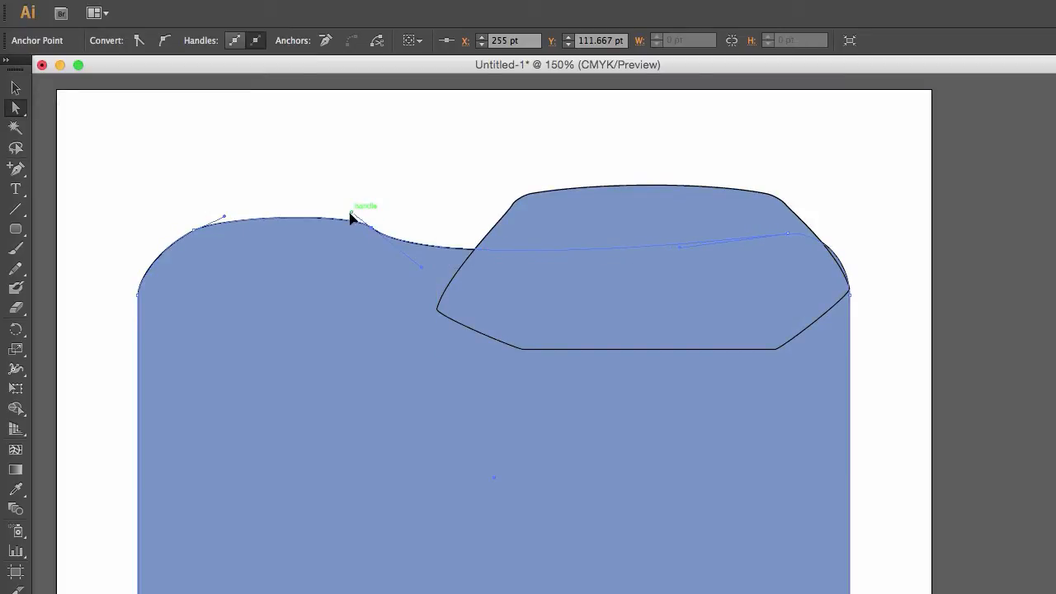
drag(351, 216, 347, 219)
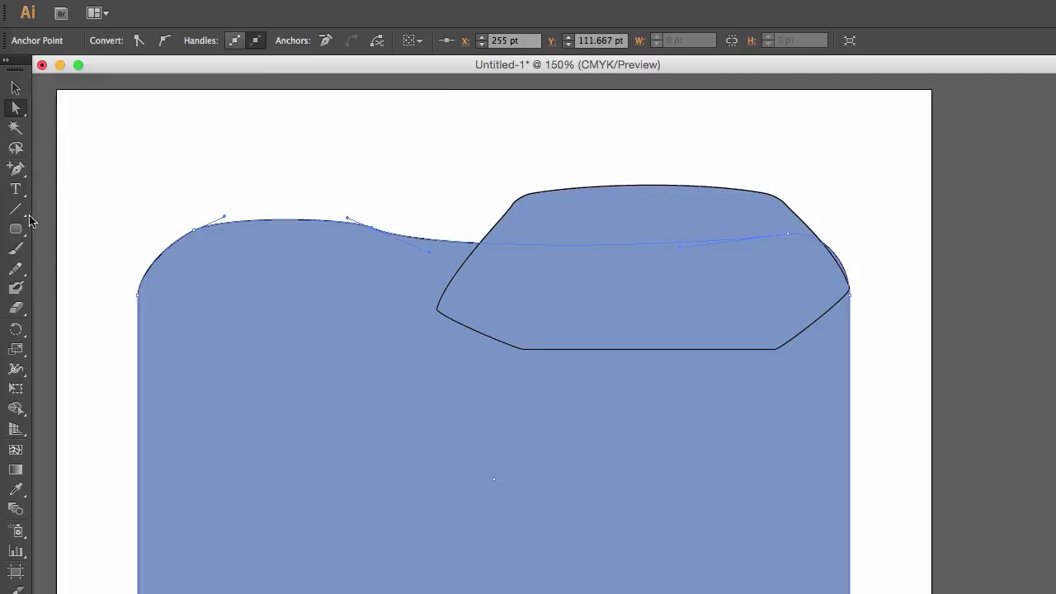
Step: Add an anchor point on the body's top curve just left of the viewfinder, lower it to about X 312 pt, Y 127 pt, and deselect
click(18, 170)
click(446, 242)
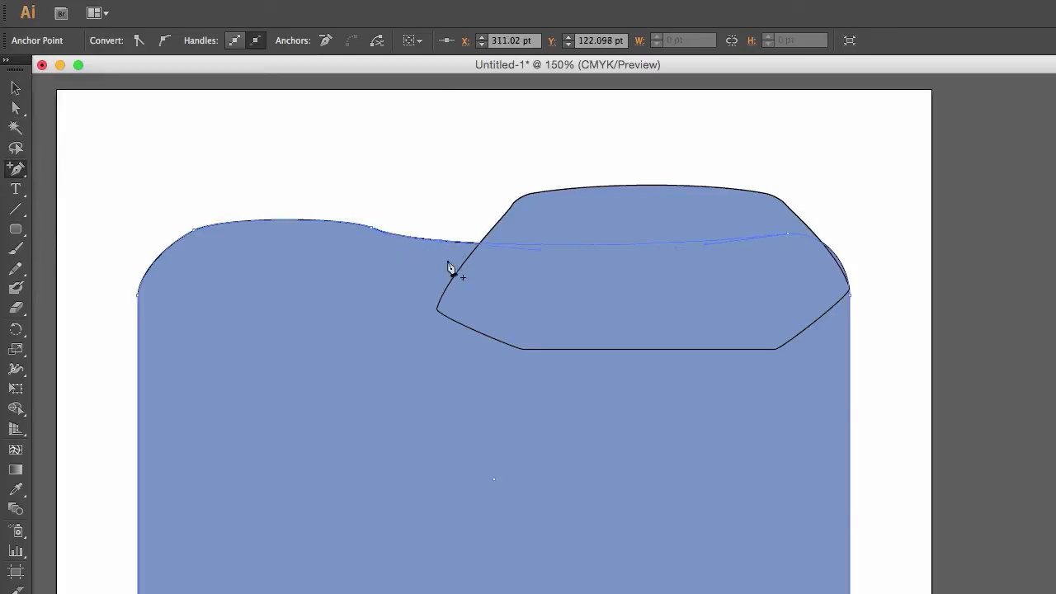
click(17, 113)
drag(447, 239, 443, 253)
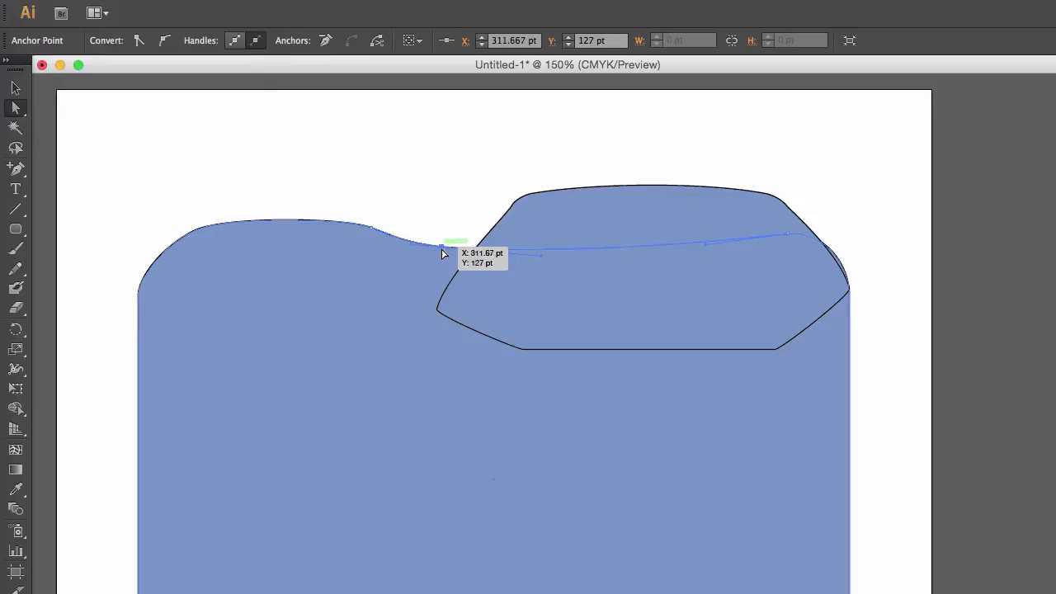
click(454, 206)
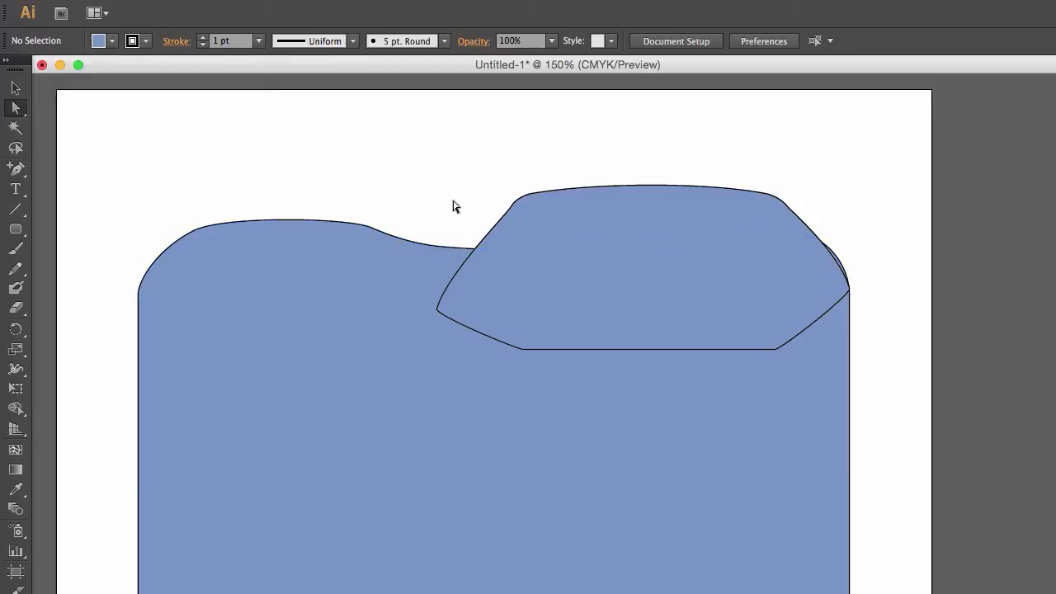
Step: Inspect the anchor points and handles at the camera body's corners against the pencil sketch
click(15, 88)
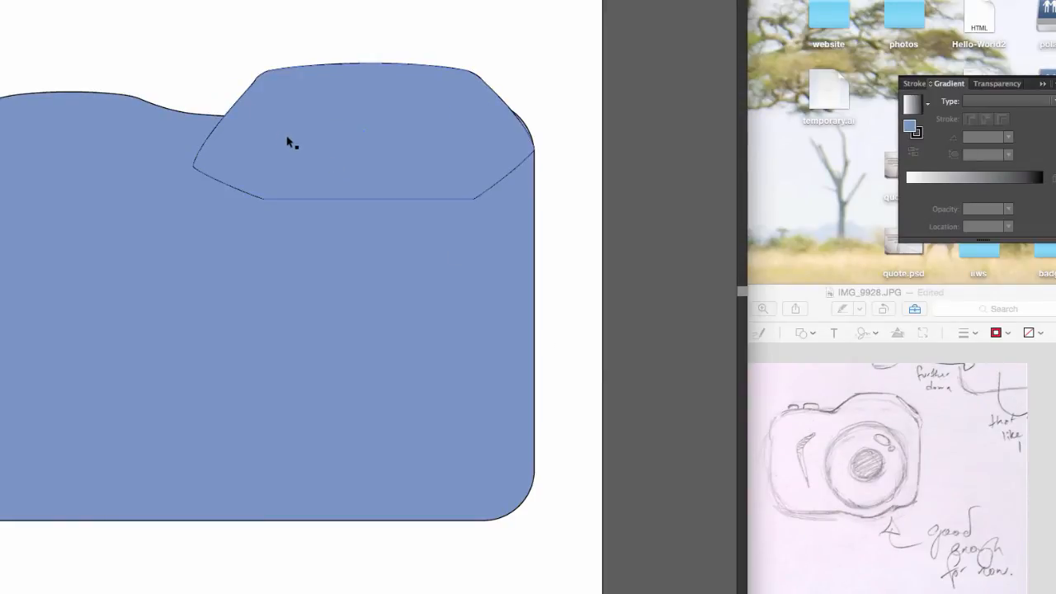
click(36, 113)
click(234, 64)
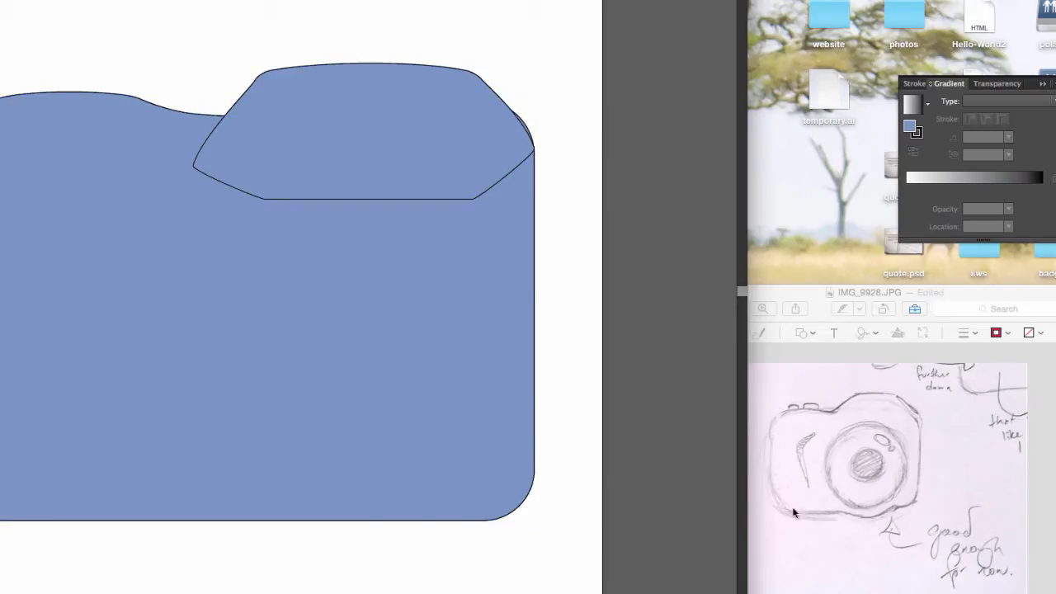
click(199, 353)
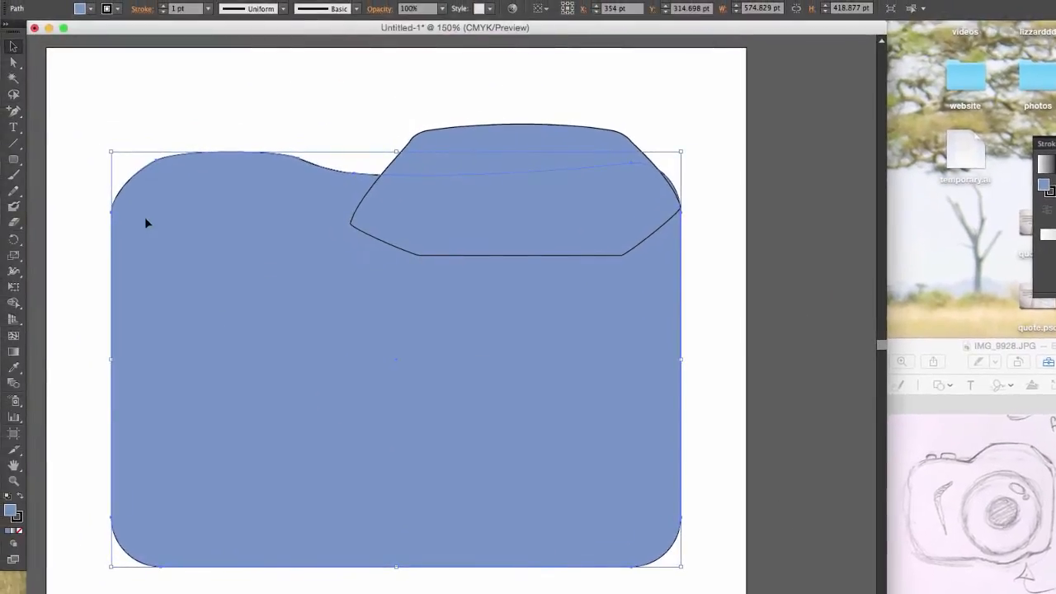
click(15, 63)
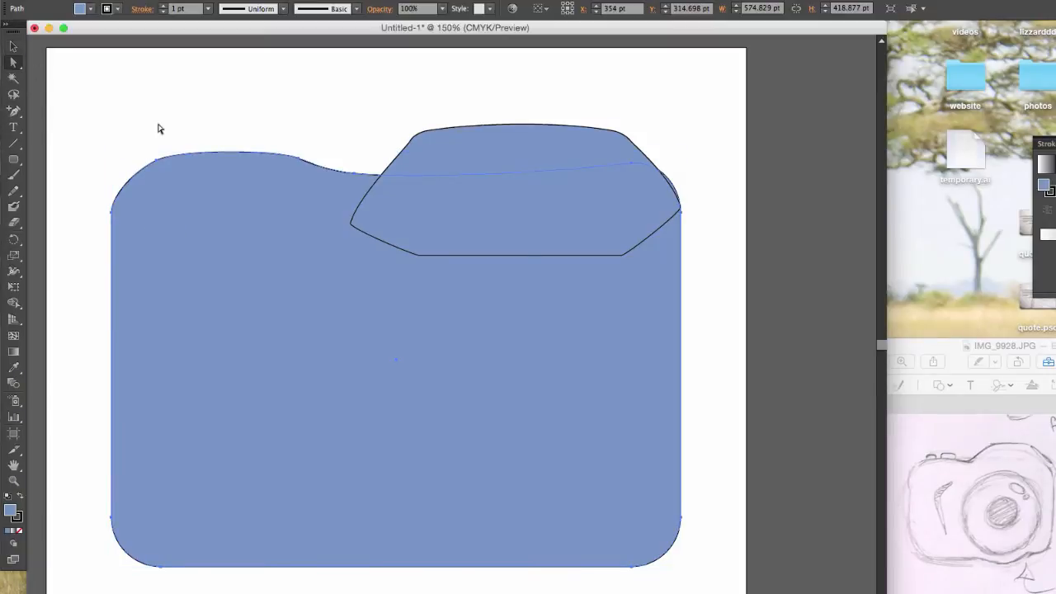
click(113, 211)
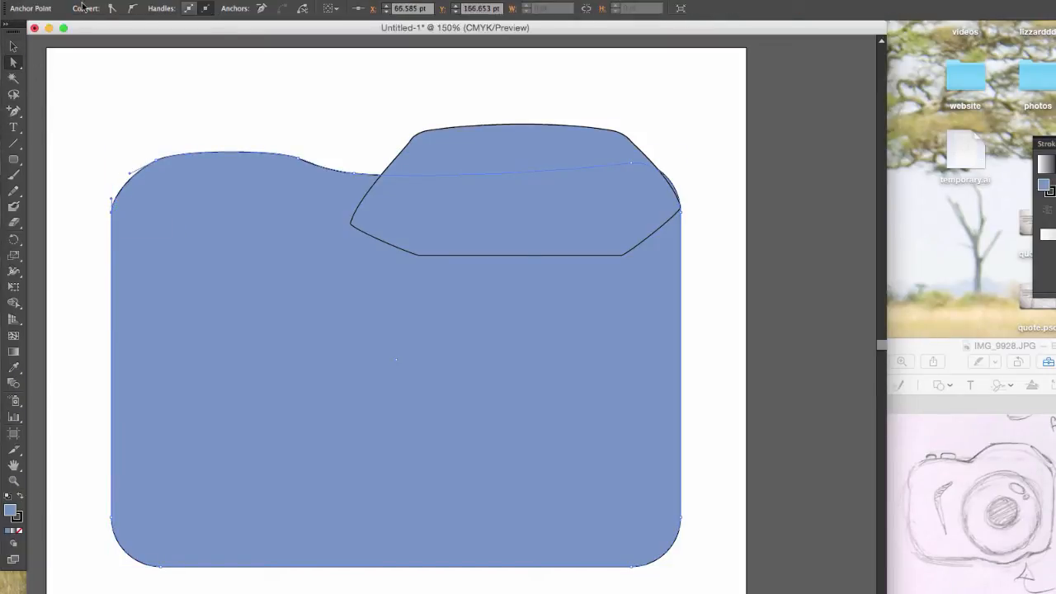
click(112, 516)
click(156, 565)
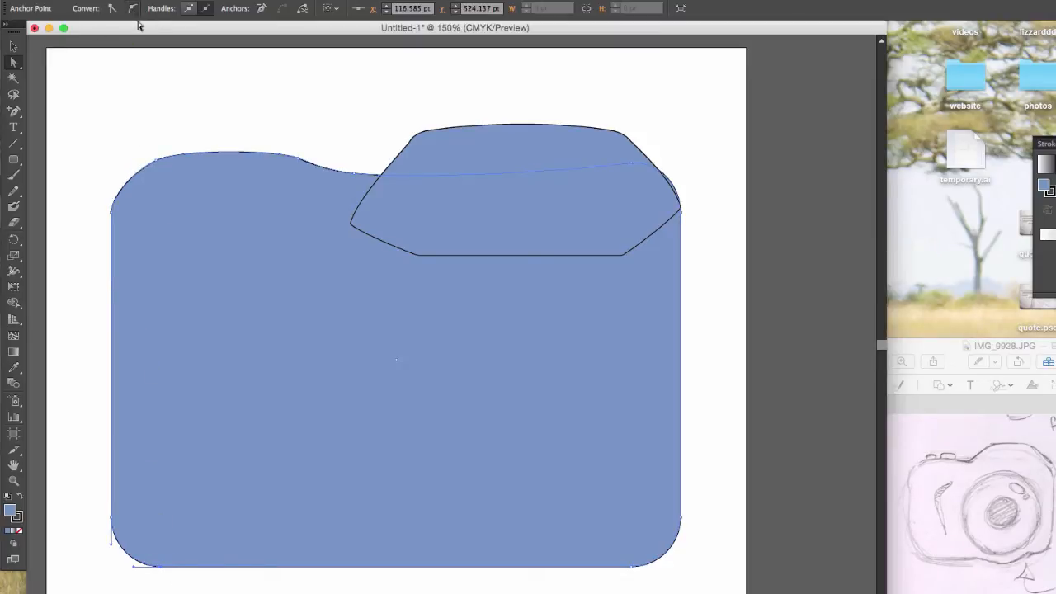
click(631, 568)
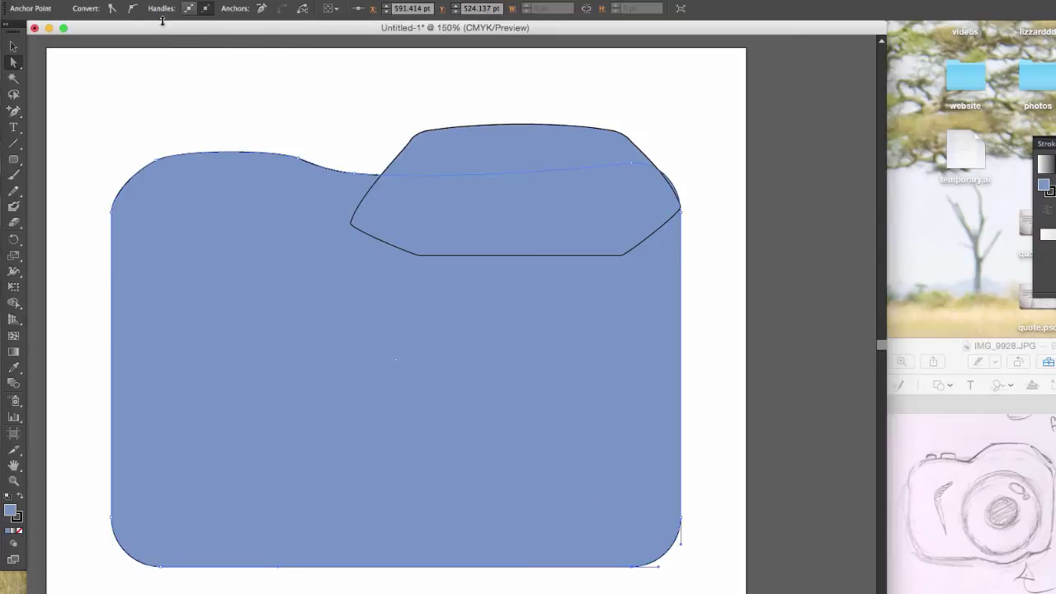
click(681, 522)
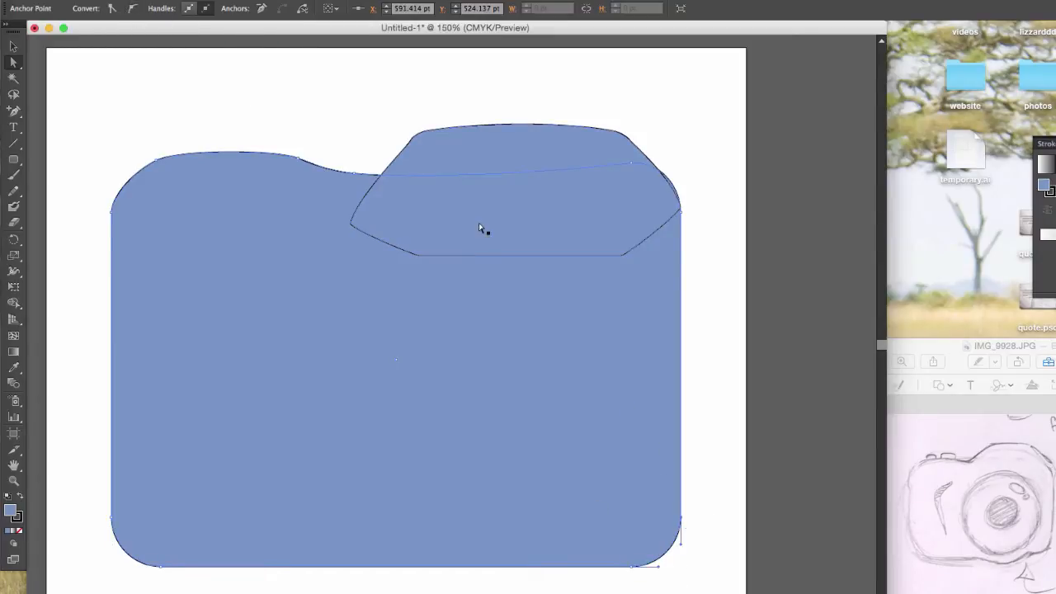
click(681, 208)
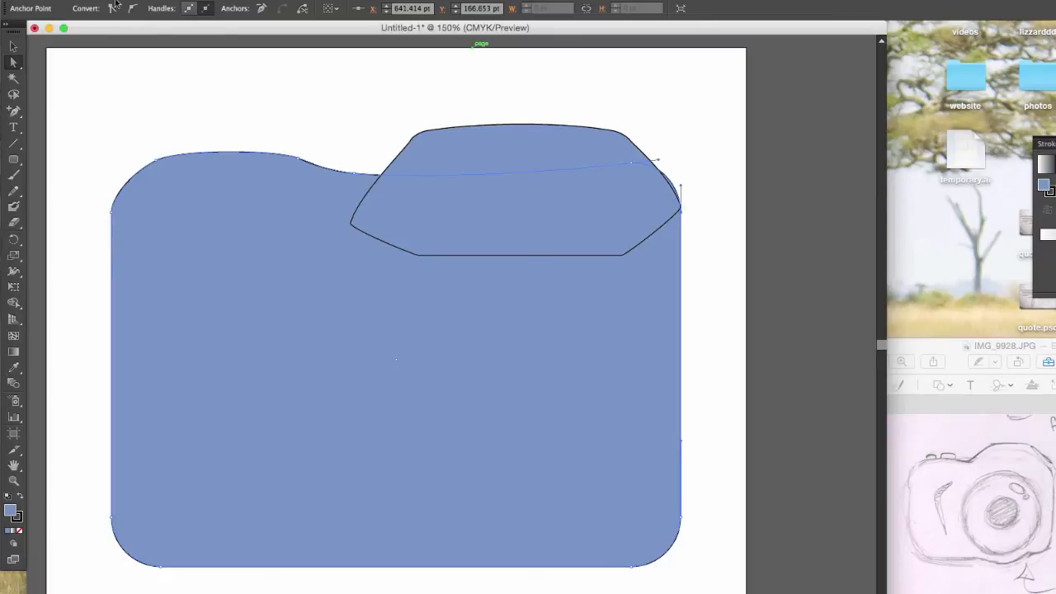
Step: Move the anchor above the body's lower right corner to about X 638 pt, Y 478 pt, and bow the bottom edge slightly downward
click(681, 519)
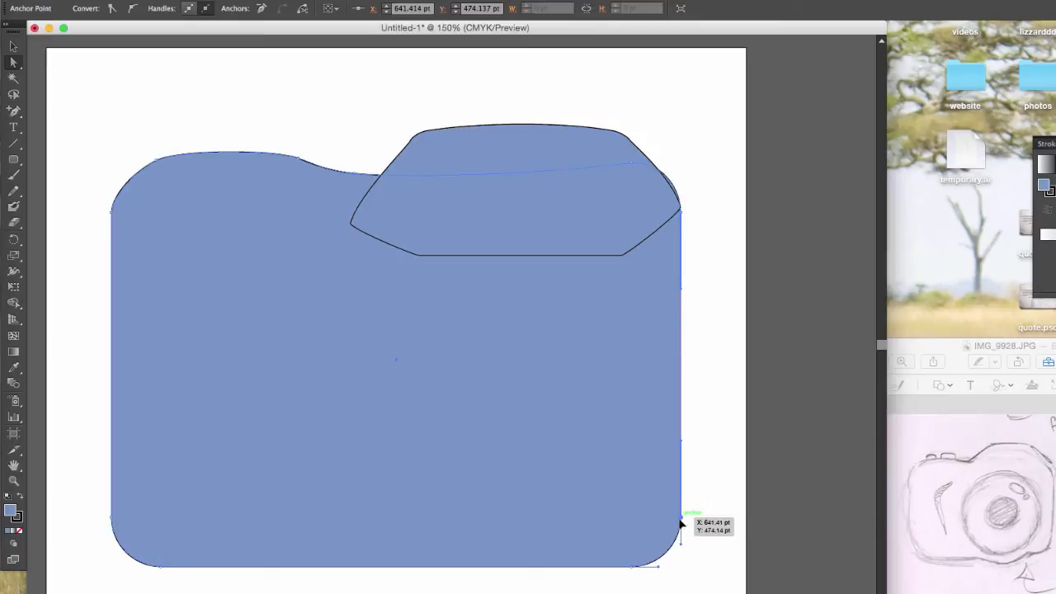
drag(679, 523, 663, 555)
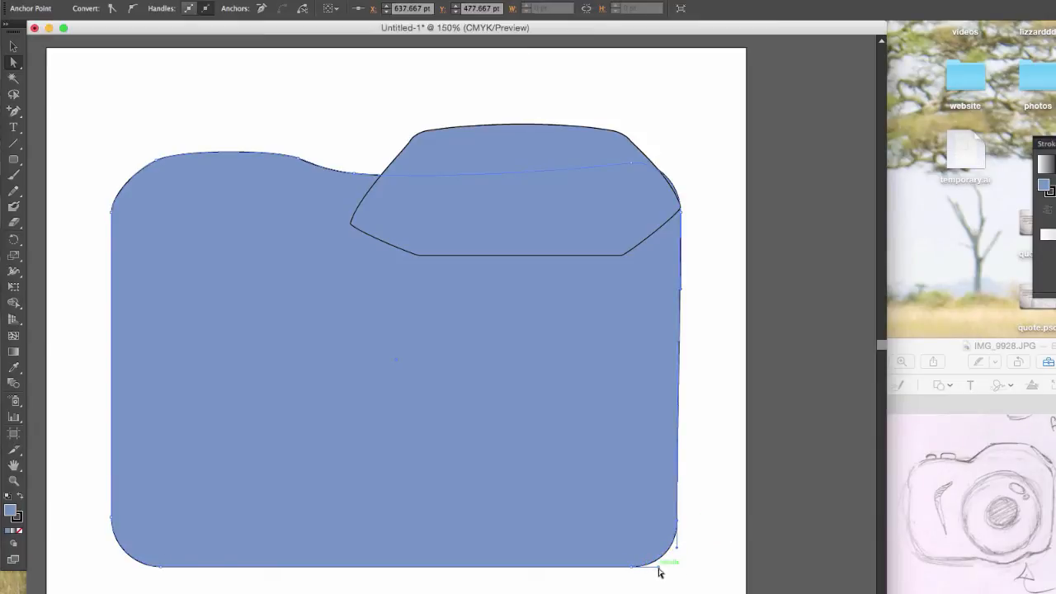
drag(660, 570, 606, 573)
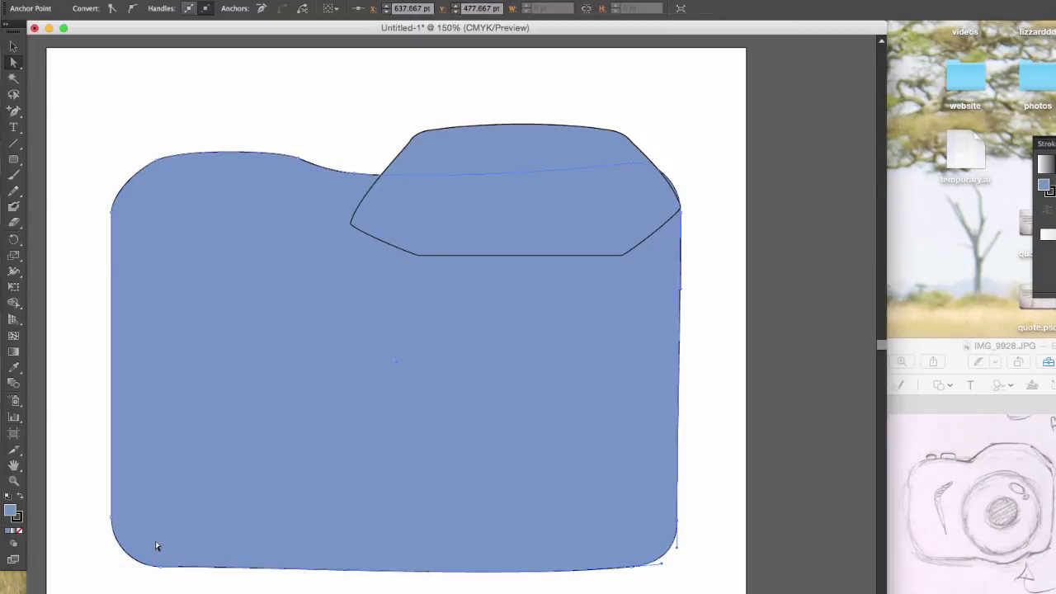
Step: Bow the body's left edge outward with the lower anchor's handle, and add an anchor point on that edge at about X 65 pt, Y 228 pt
click(113, 518)
drag(114, 446, 96, 437)
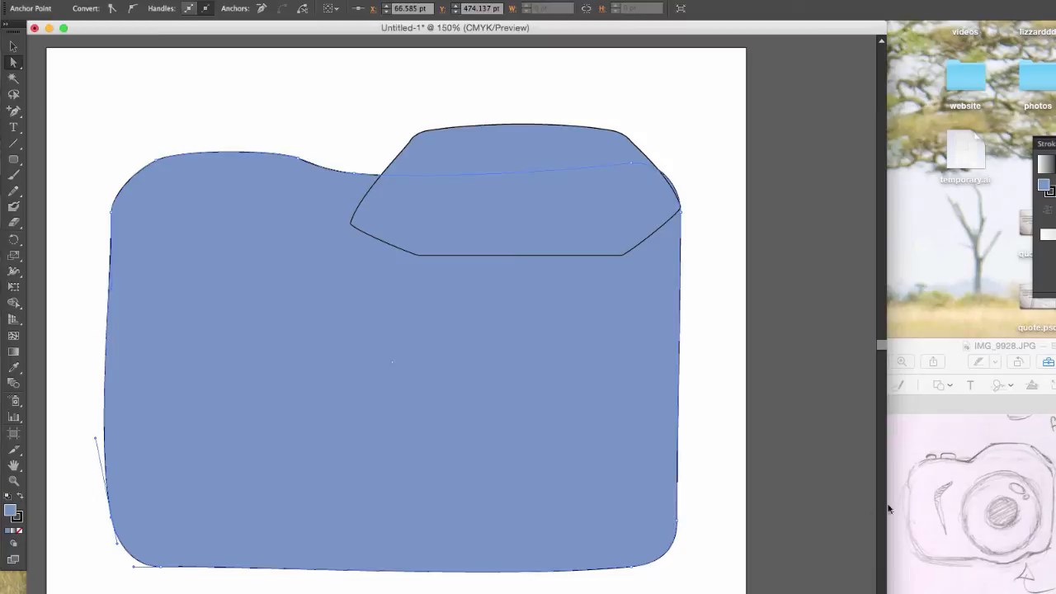
click(13, 110)
click(109, 275)
click(13, 63)
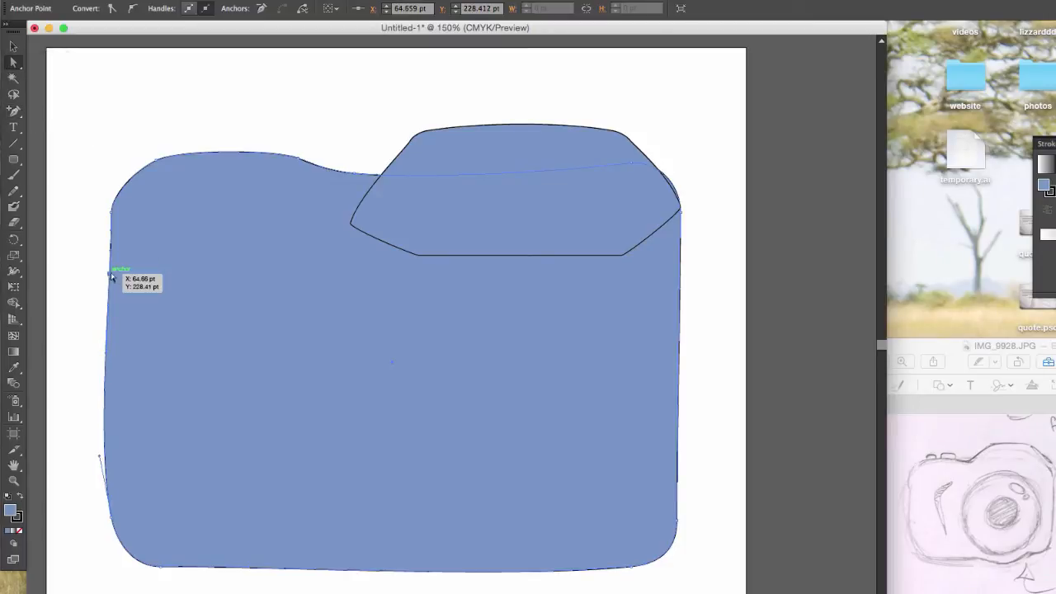
Step: Fill the camera body with yellow and deselect it
click(181, 303)
key(v)
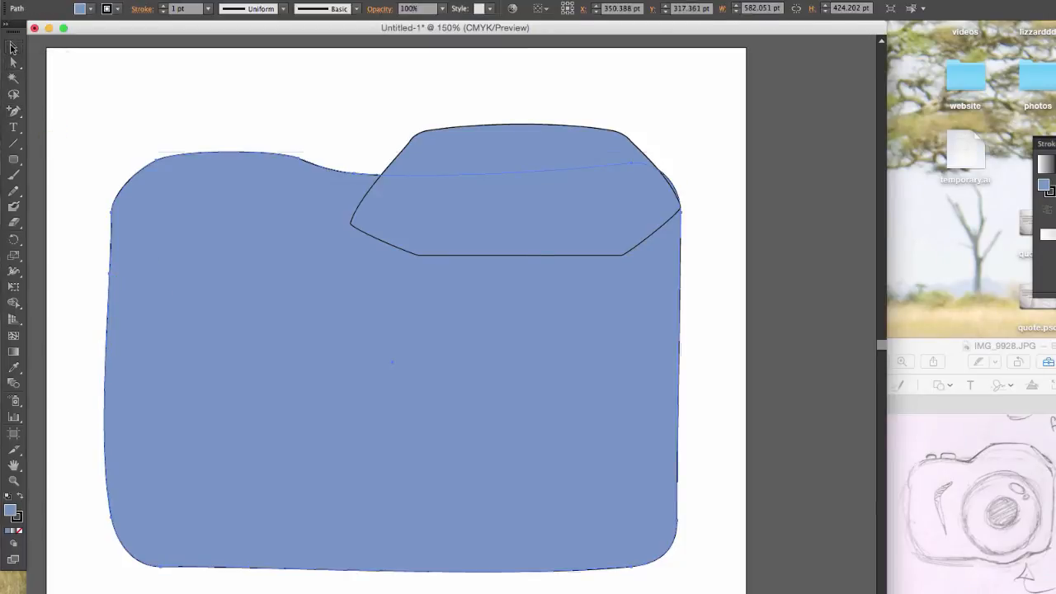
click(83, 9)
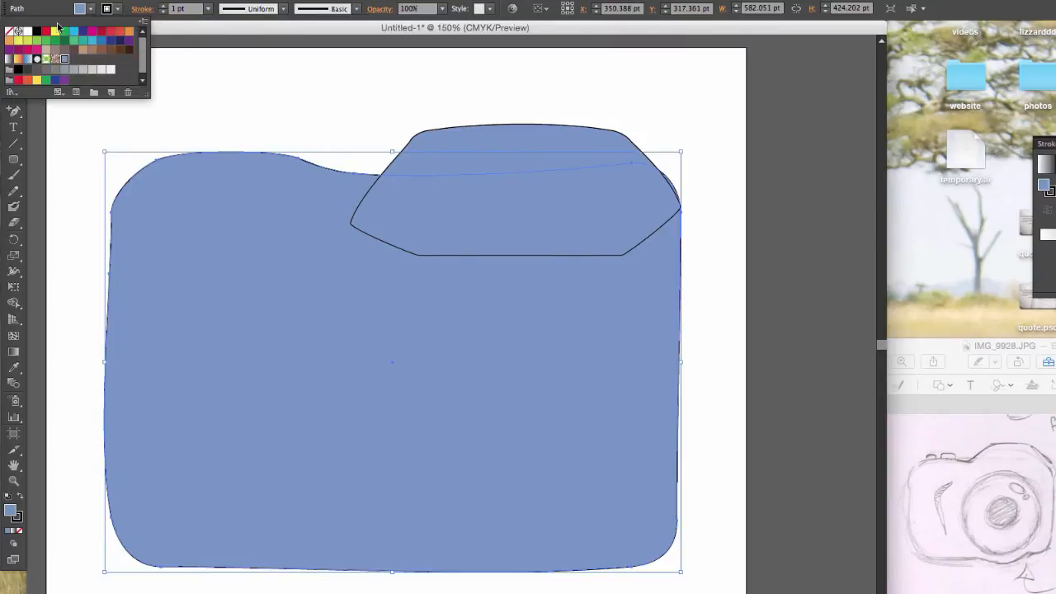
click(55, 30)
click(222, 100)
click(74, 143)
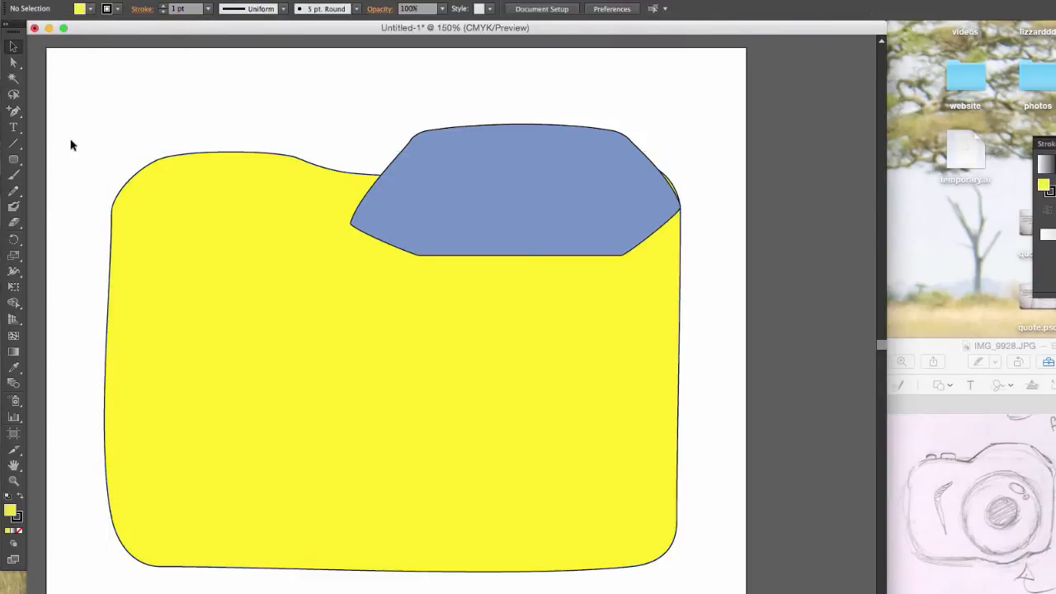
Step: Adjust the handles of the anchor below the body's upper left corner so the left edge bulges outward near the top
click(13, 63)
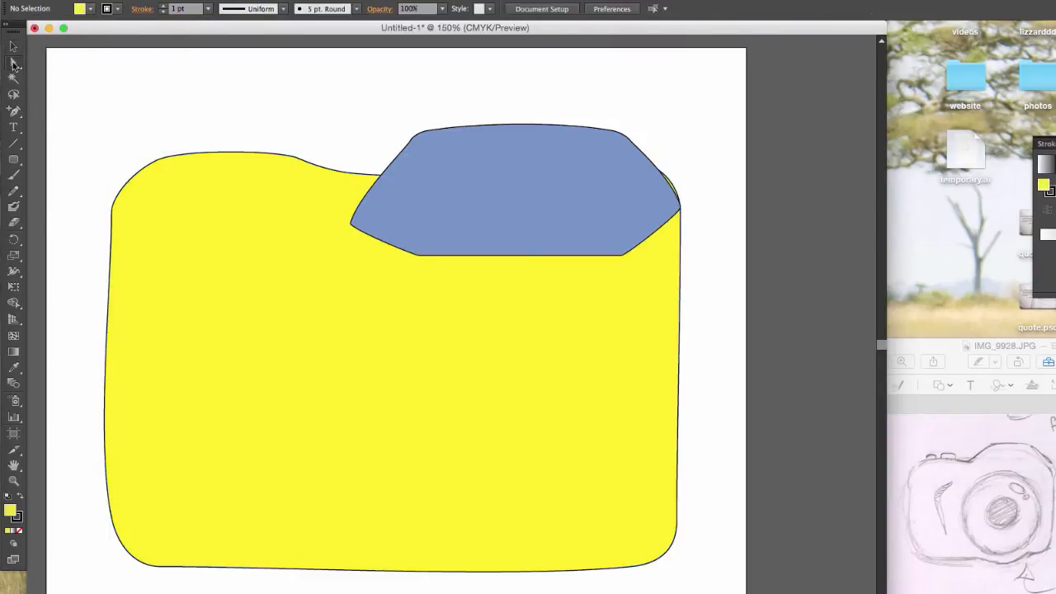
click(111, 252)
click(111, 279)
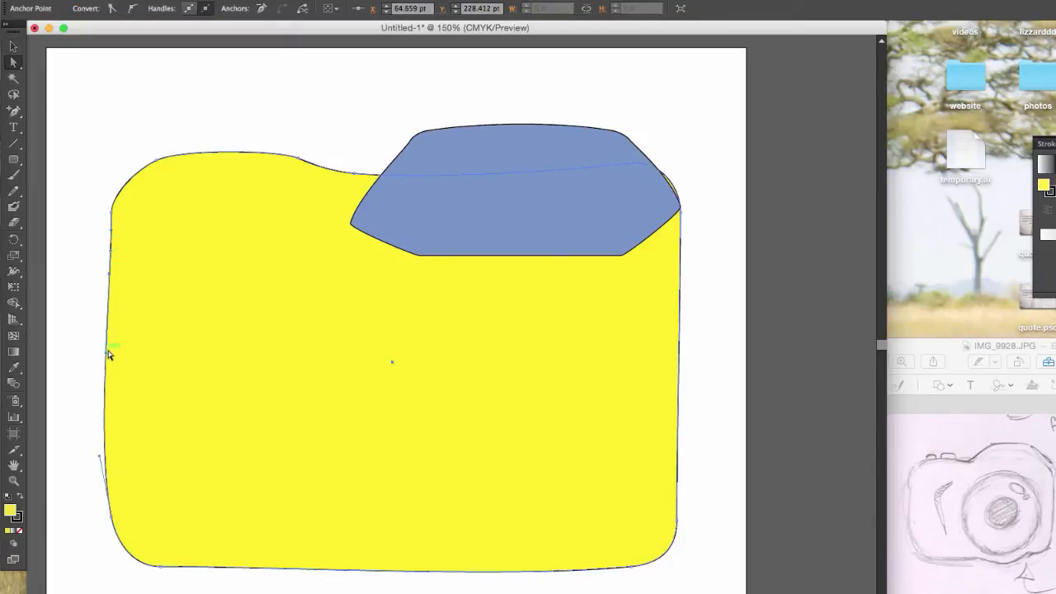
click(111, 214)
drag(110, 253, 106, 228)
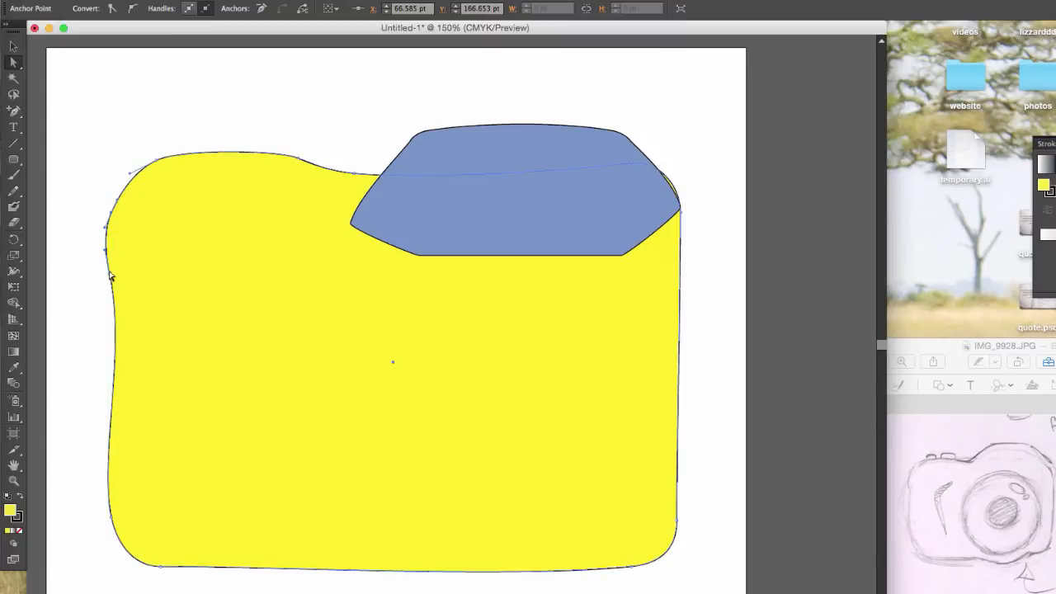
drag(109, 278, 104, 259)
Step: Add another anchor point just below the left edge's bulge and move it outward to about X 61 pt, Y 241 pt
key(p)
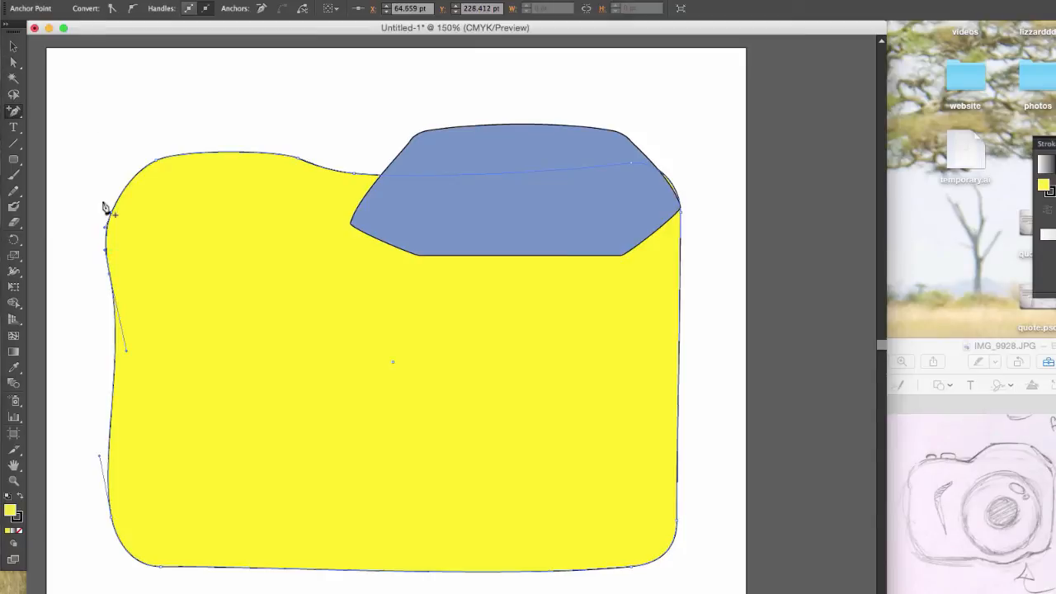
click(115, 290)
key(a)
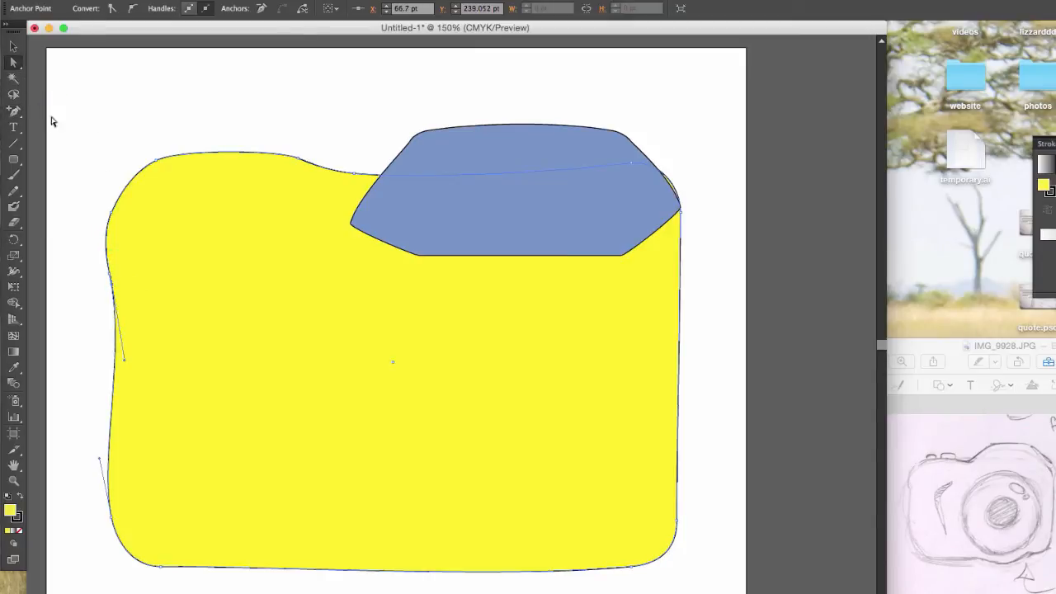
drag(118, 295, 108, 284)
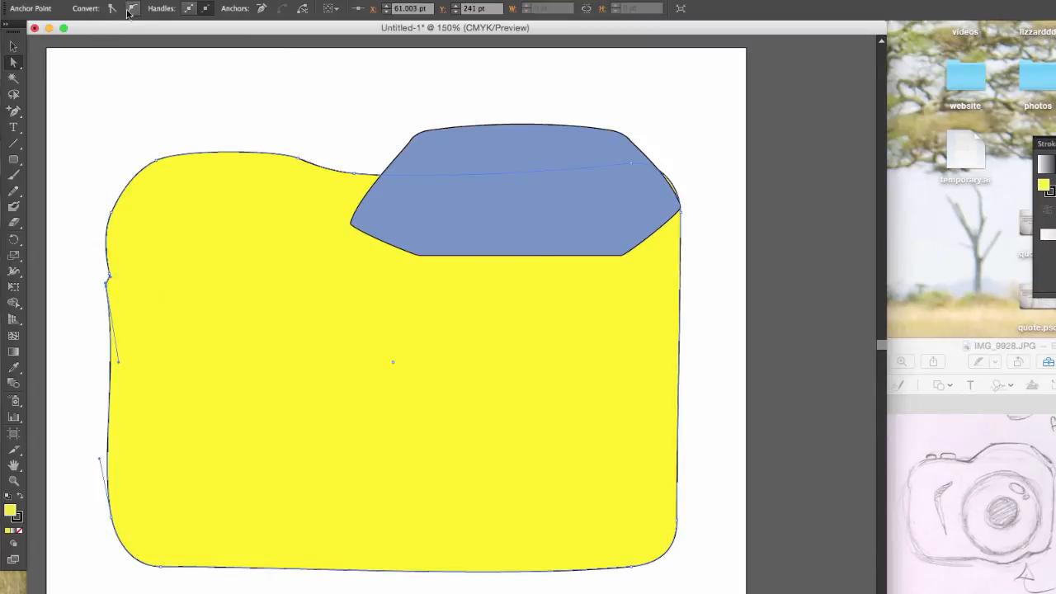
Step: Rework the new left-edge anchor and its lower handle so the side curves outward below a small notch, and deselect the body
click(92, 254)
click(111, 289)
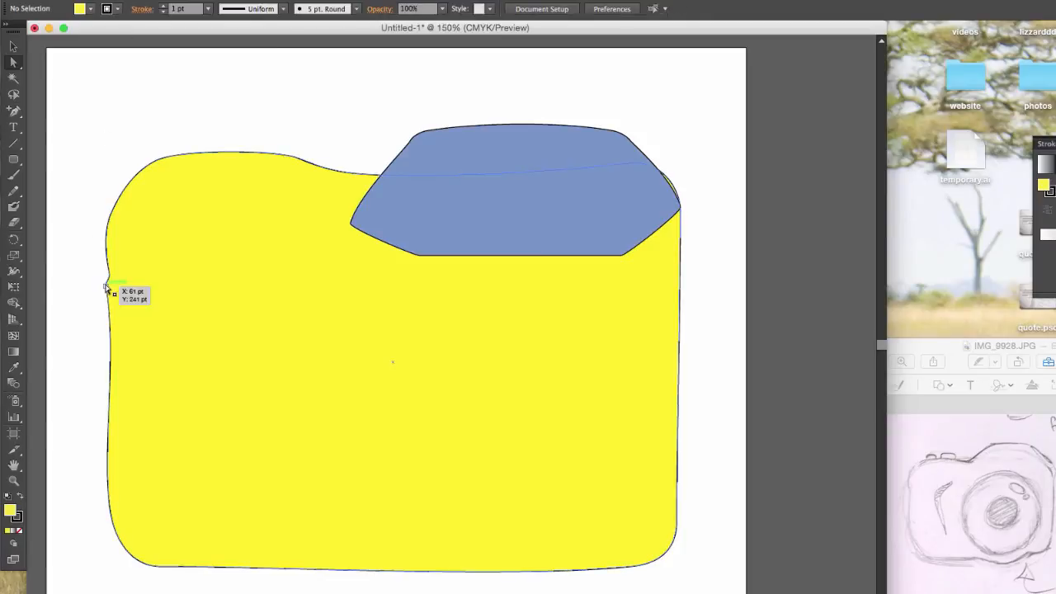
drag(118, 360, 102, 363)
mouse_move(107, 283)
mouse_down()
mouse_move(111, 272)
mouse_move(99, 288)
mouse_up()
click(93, 286)
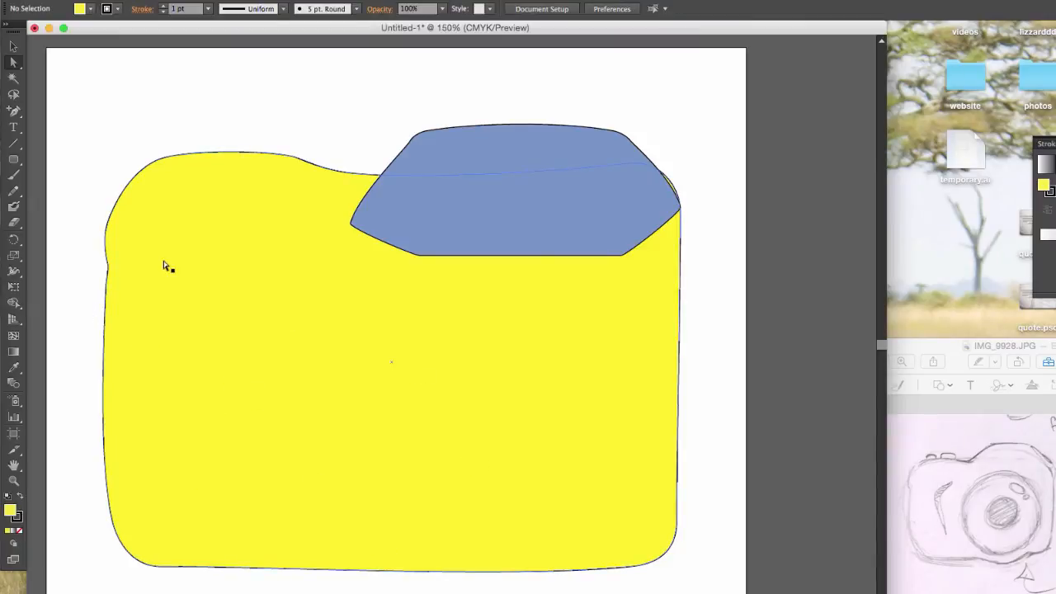
Step: Fill the camera body with the same blue as the viewfinder shape
click(13, 46)
click(252, 297)
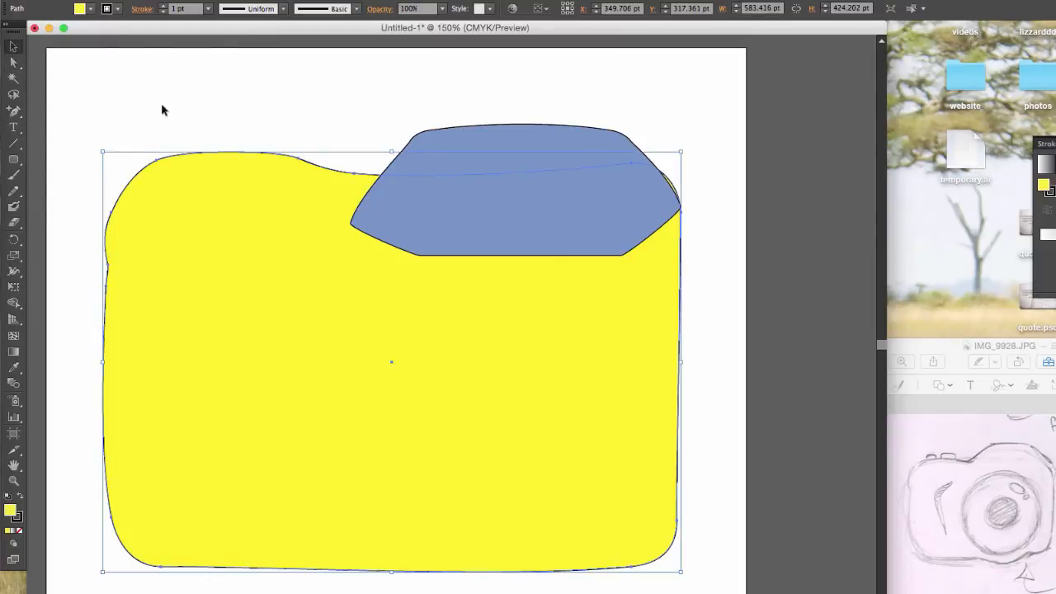
click(80, 8)
click(62, 59)
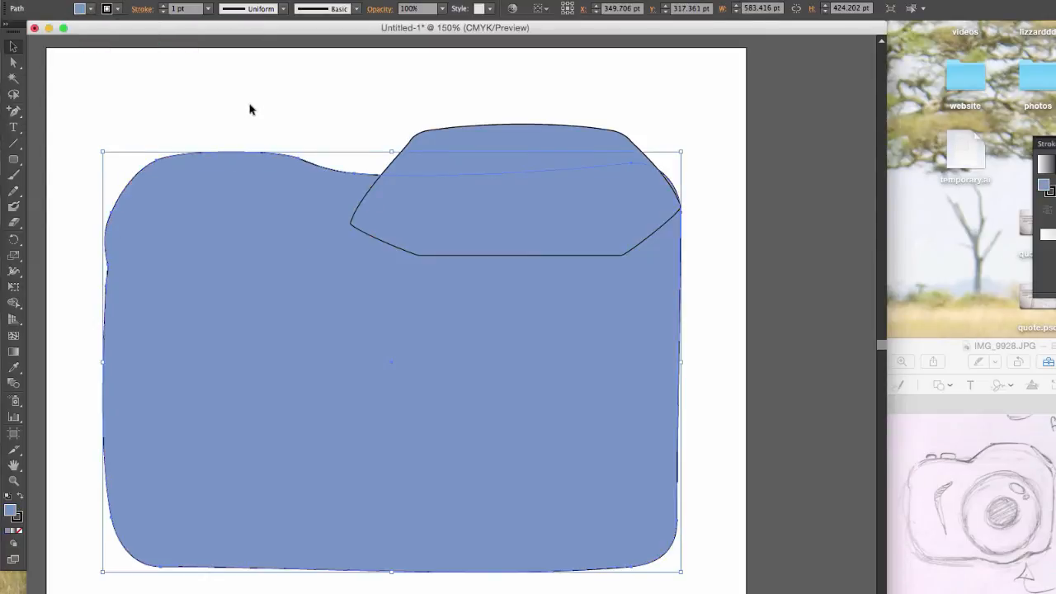
Step: Select the camera body and the viewfinder shape together
click(342, 135)
drag(200, 85, 639, 424)
click(295, 106)
drag(255, 82, 610, 152)
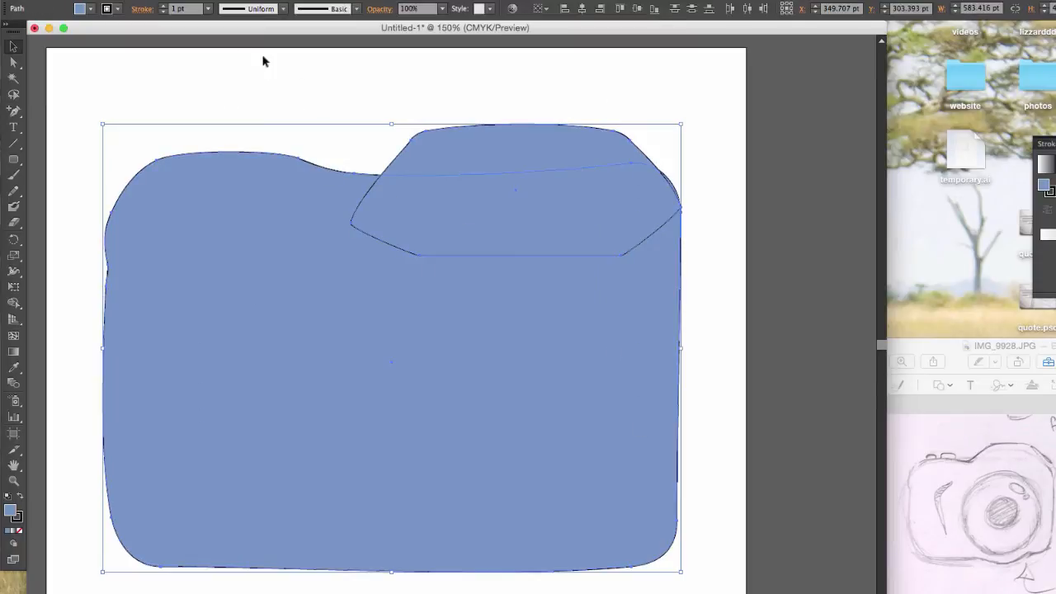
click(220, 82)
drag(219, 89, 446, 276)
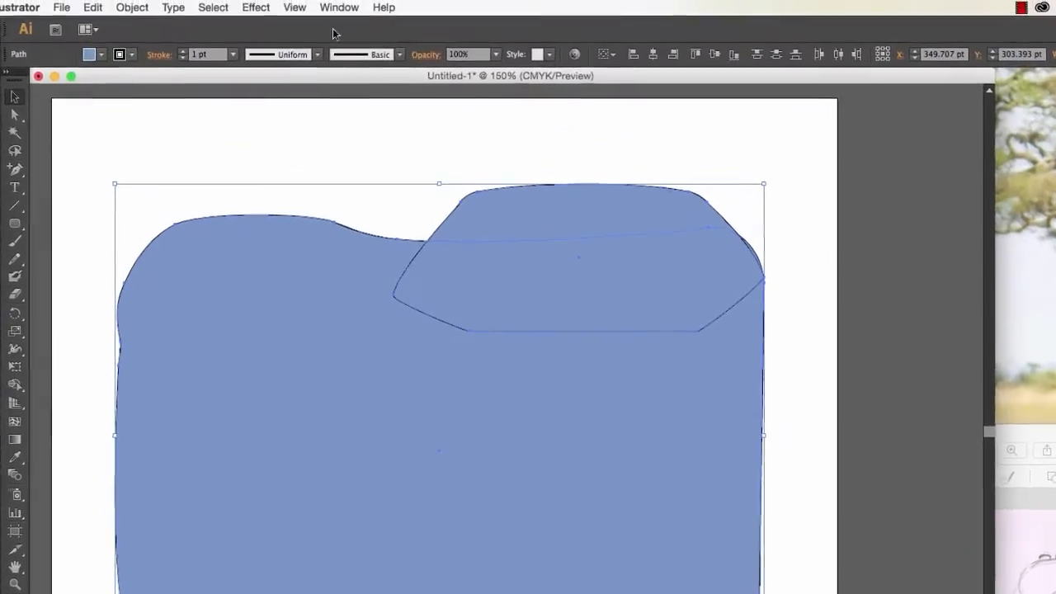
Step: Bring up the Pathfinder options, reposition them beside the camera body, and dismiss them
click(337, 10)
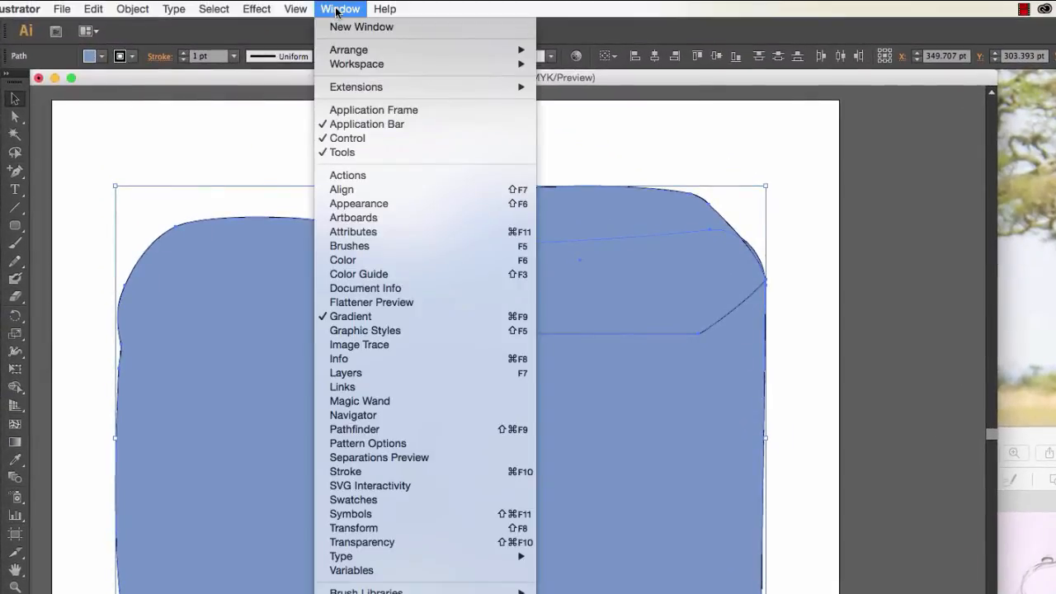
click(363, 429)
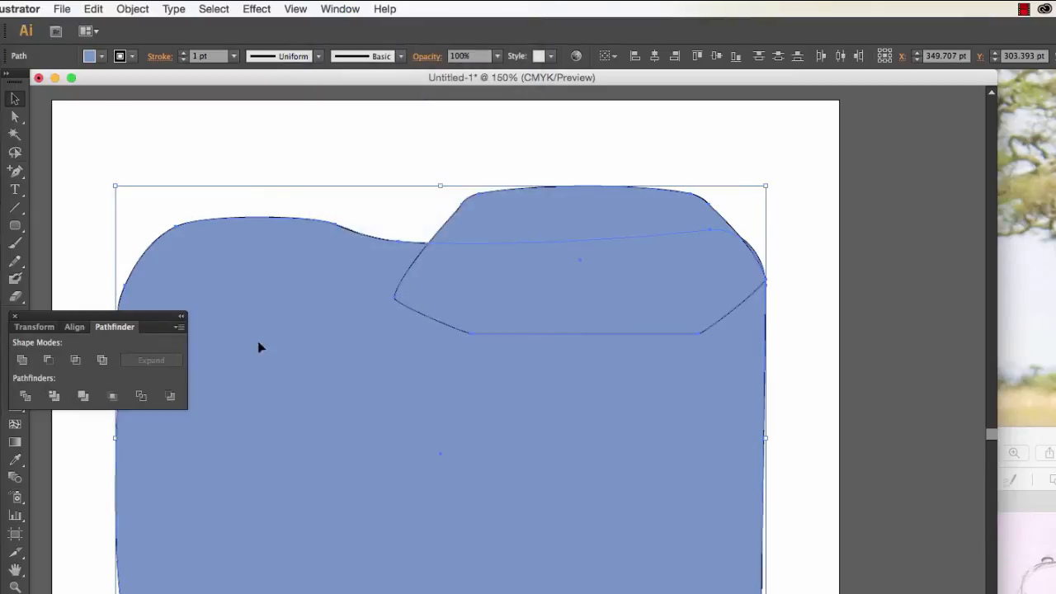
drag(86, 323, 871, 315)
click(335, 9)
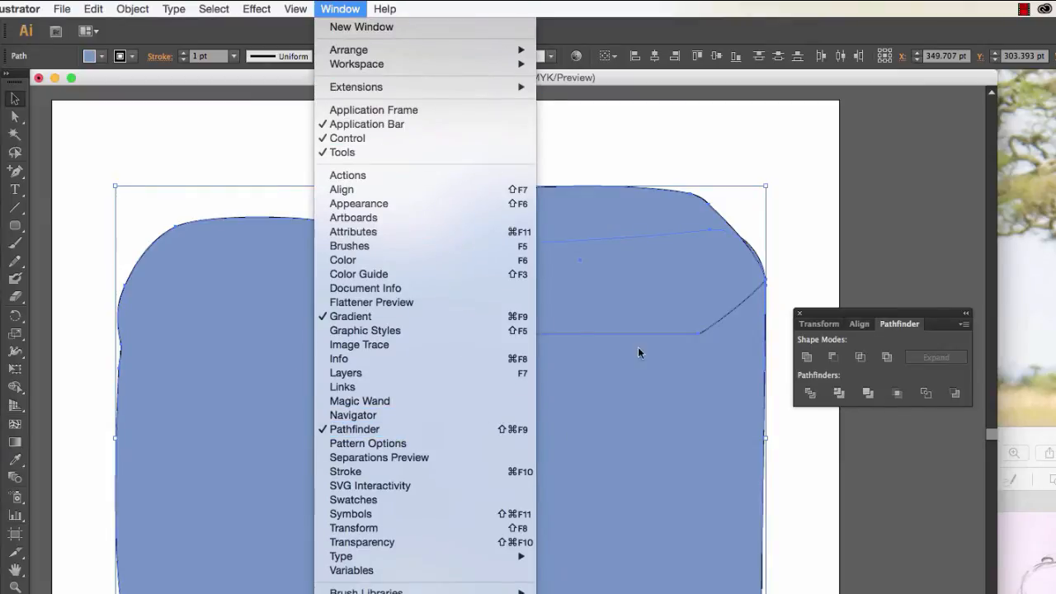
click(799, 316)
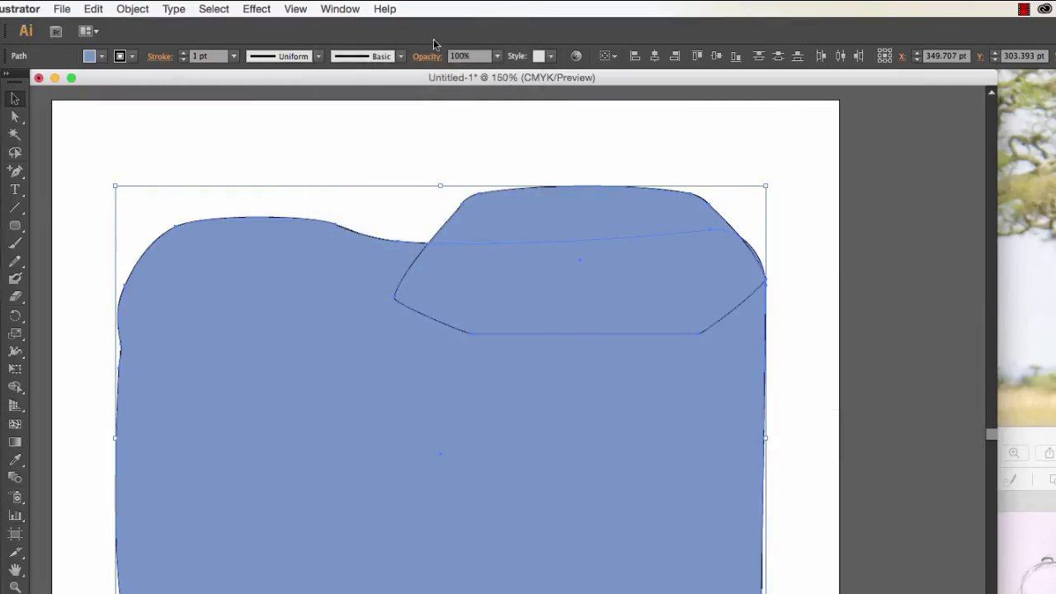
Step: Look up the Pathfinder commands by searching for "pathfi" and show the Pathfinder panel
click(385, 9)
text(pat)
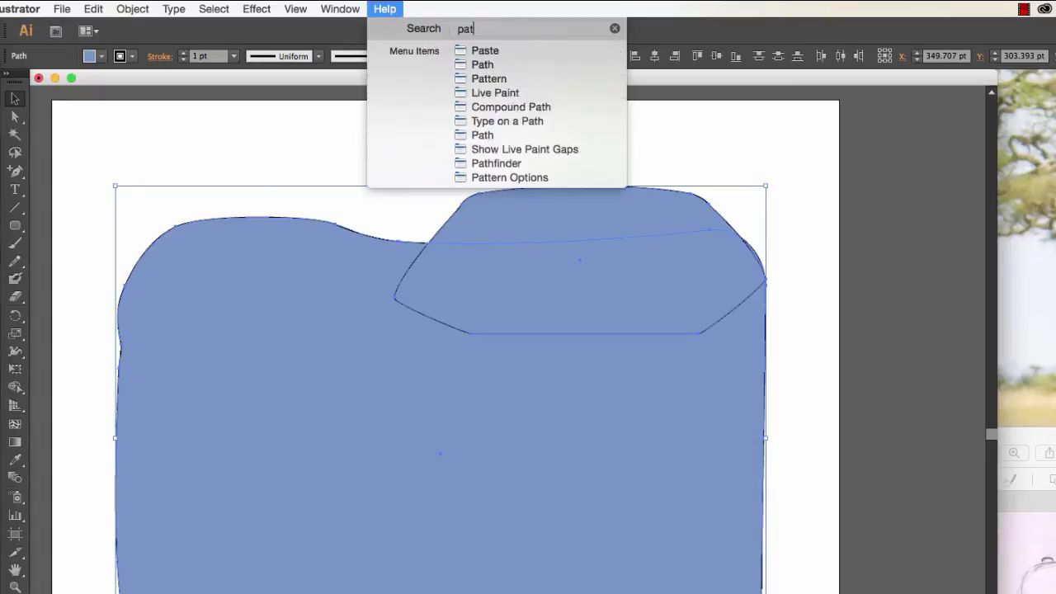
text(hfi)
mouse_move(520, 52)
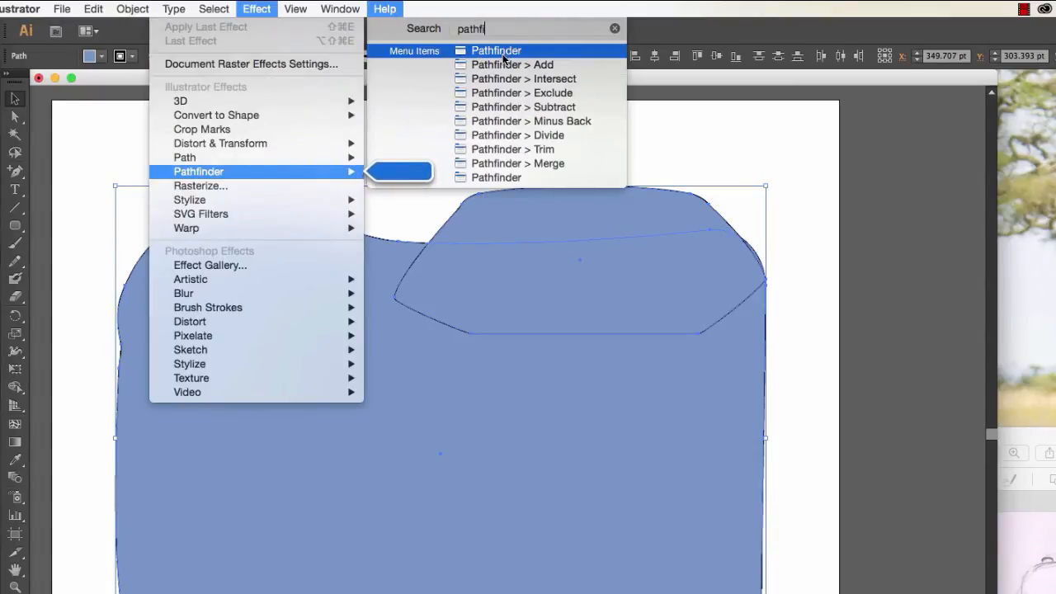
mouse_move(512, 178)
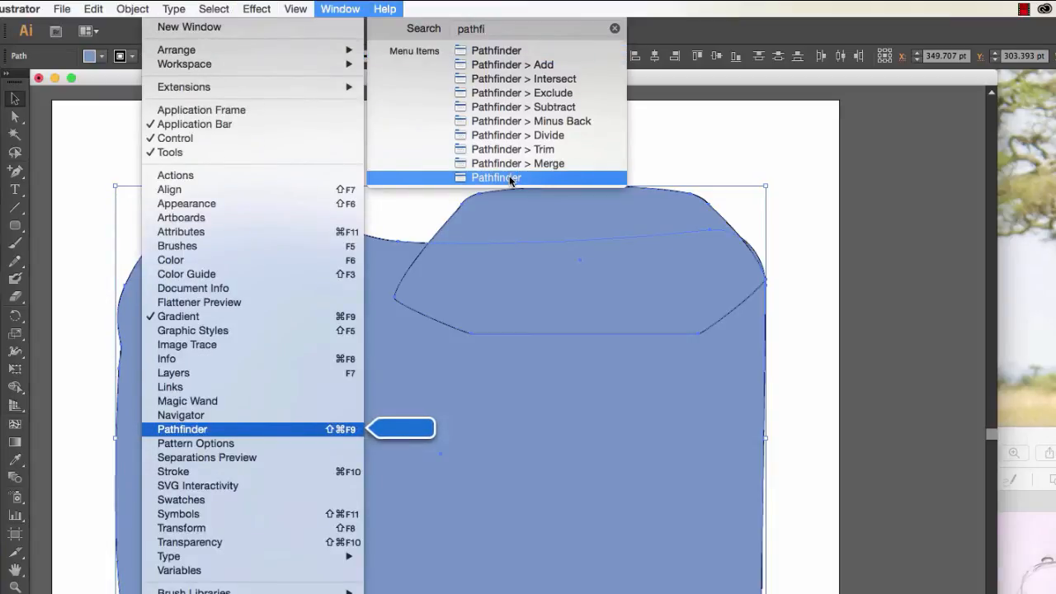
mouse_move(520, 73)
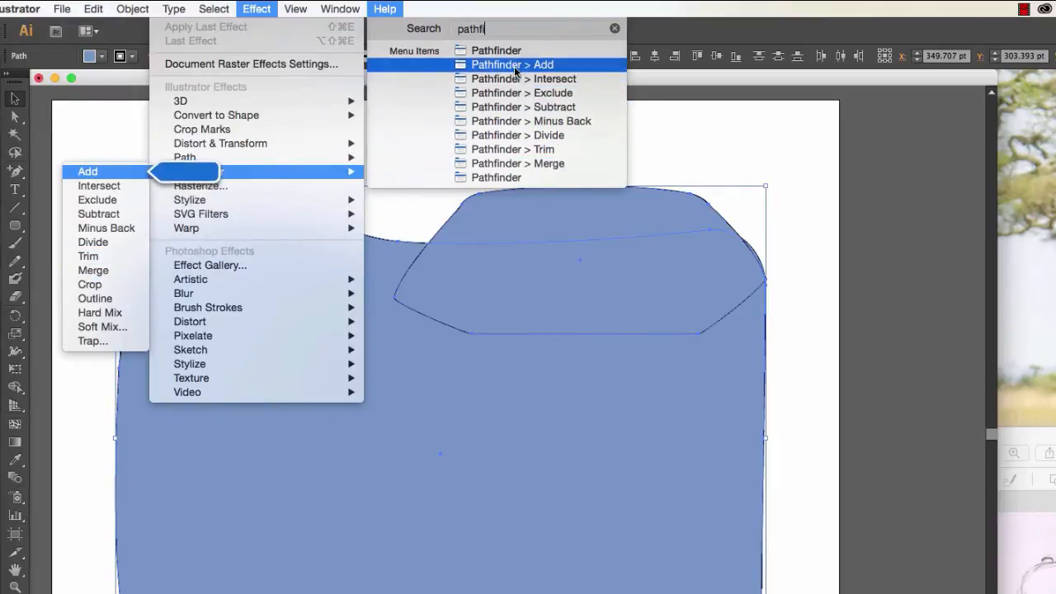
click(496, 178)
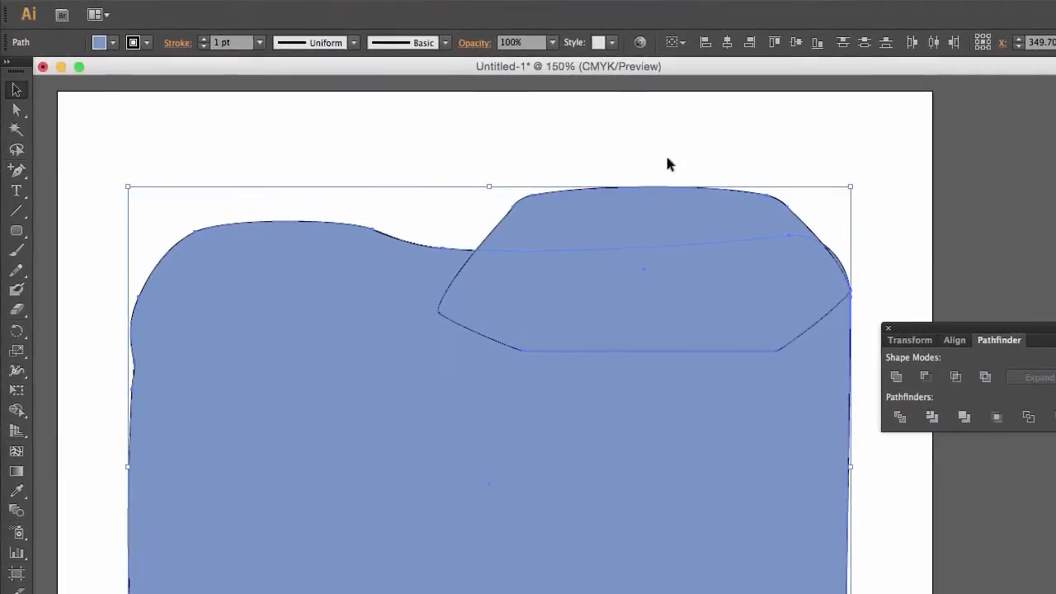
Step: Select the camera body and the viewfinder shape together, unite them into a single outline, and deselect the result
click(609, 105)
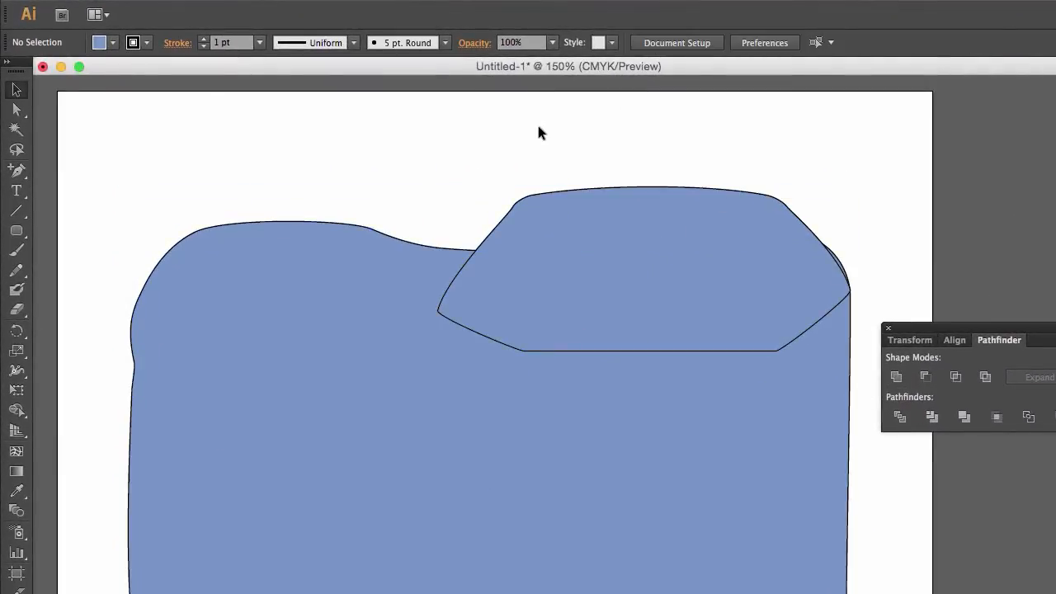
drag(469, 146, 679, 412)
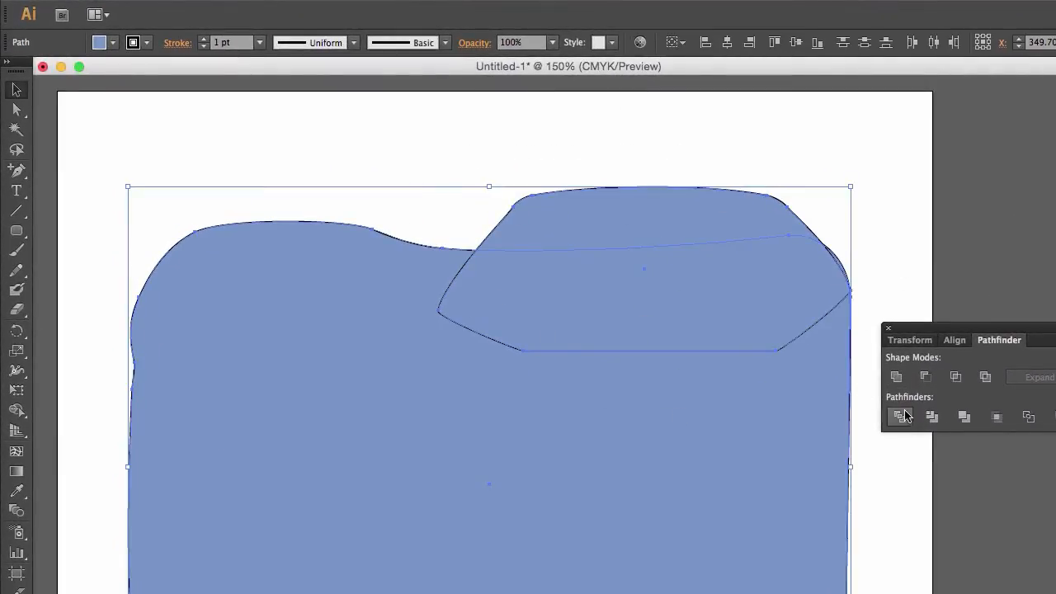
click(897, 379)
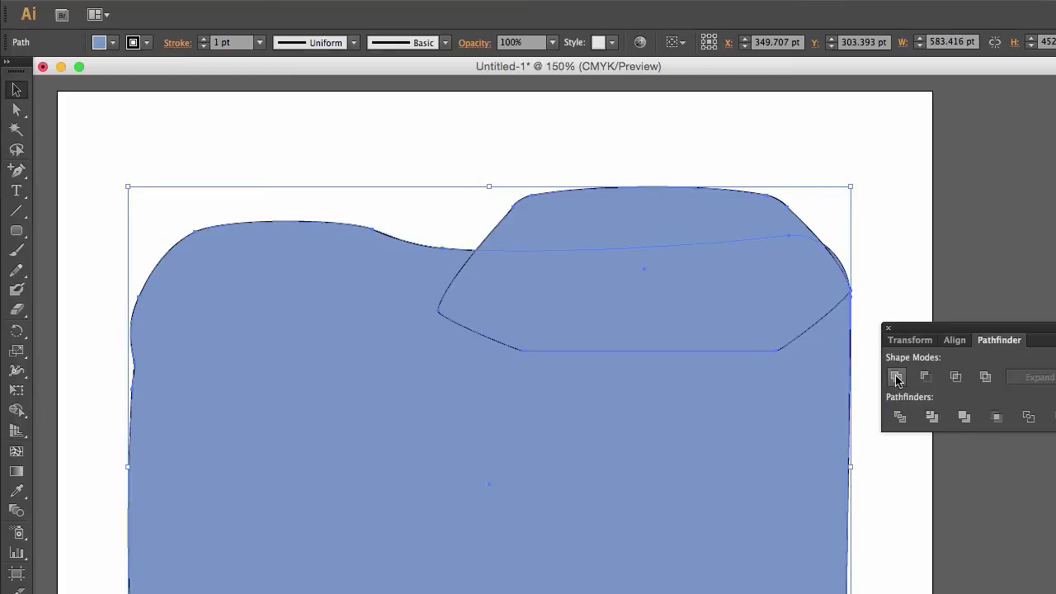
click(687, 184)
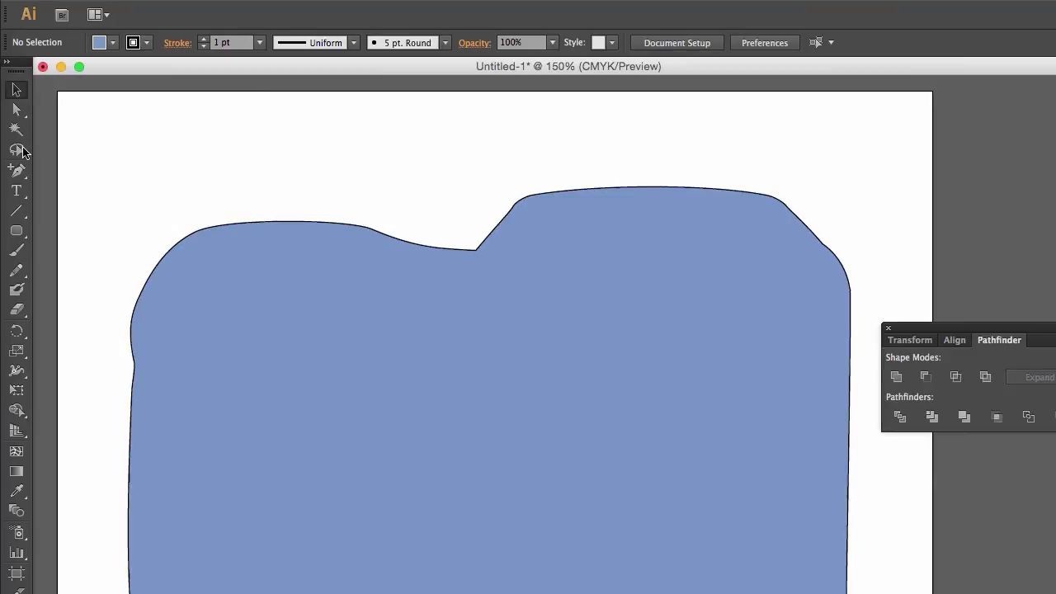
Step: Draw a lens circle about 349 pt across on the camera body and move it to slightly overhang the body's bottom edge
click(22, 232)
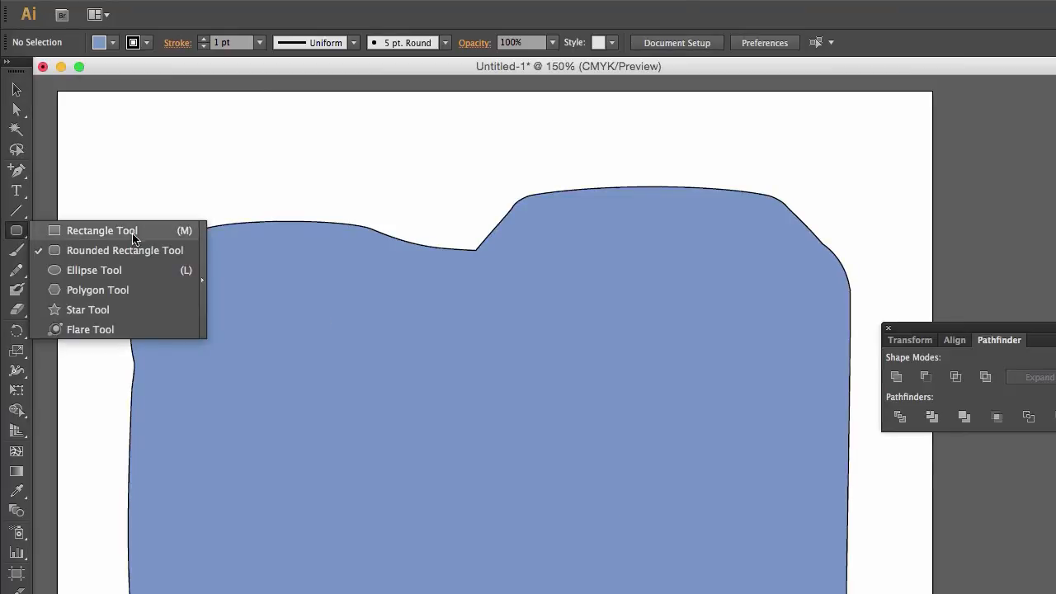
click(117, 276)
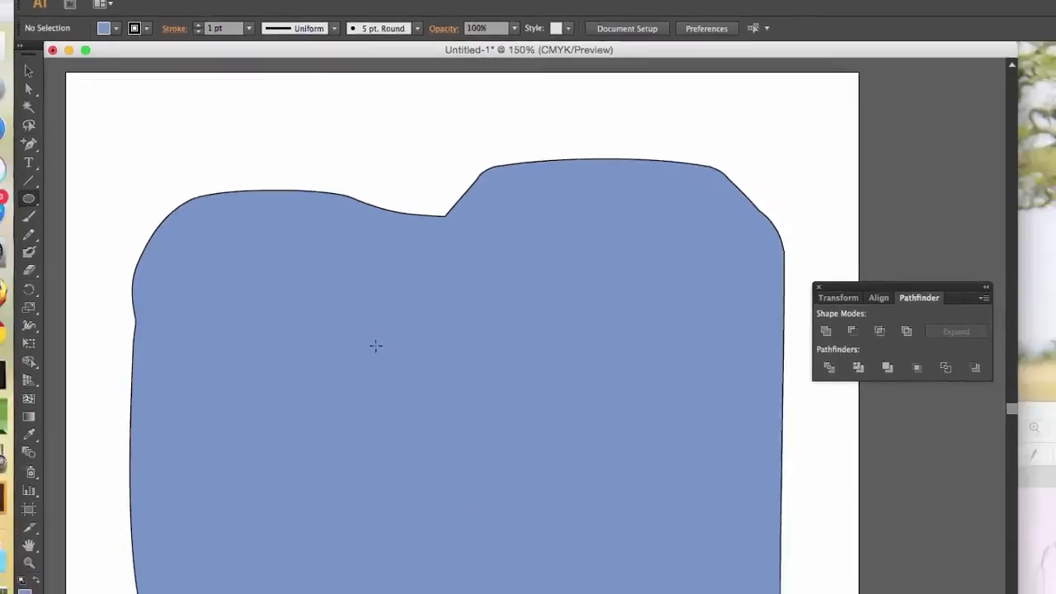
drag(400, 393, 811, 593)
mouse_move(647, 553)
mouse_down()
mouse_move(642, 537)
mouse_move(661, 538)
mouse_up()
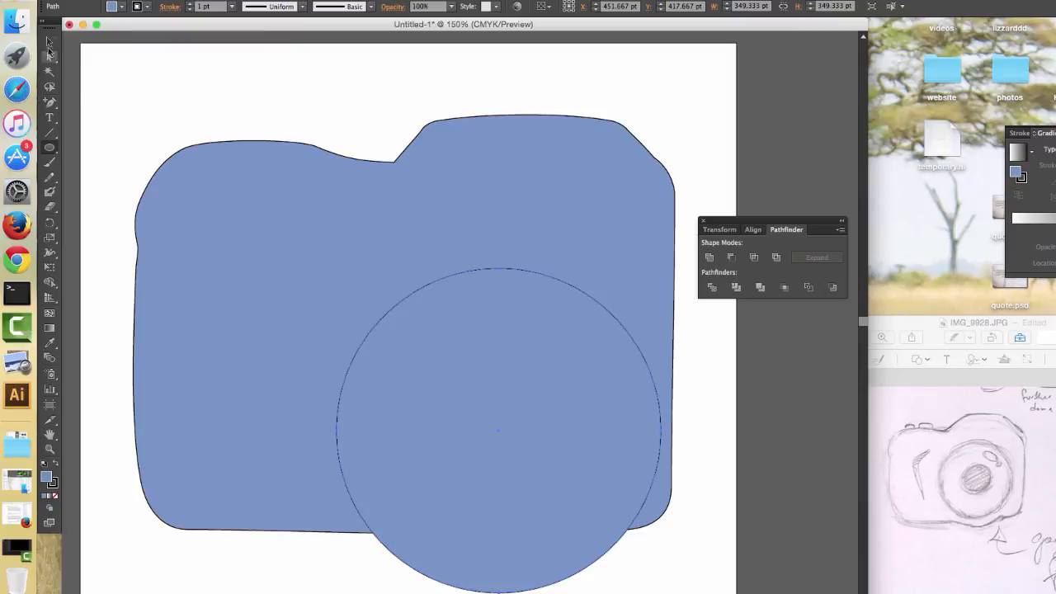
click(48, 45)
drag(547, 401, 542, 370)
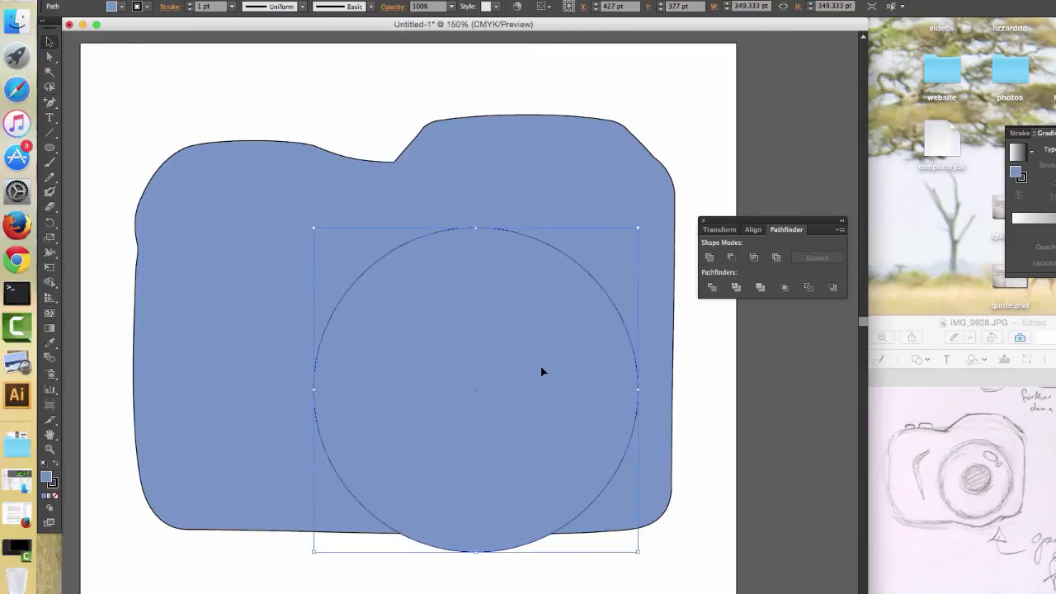
click(717, 449)
key(super+a)
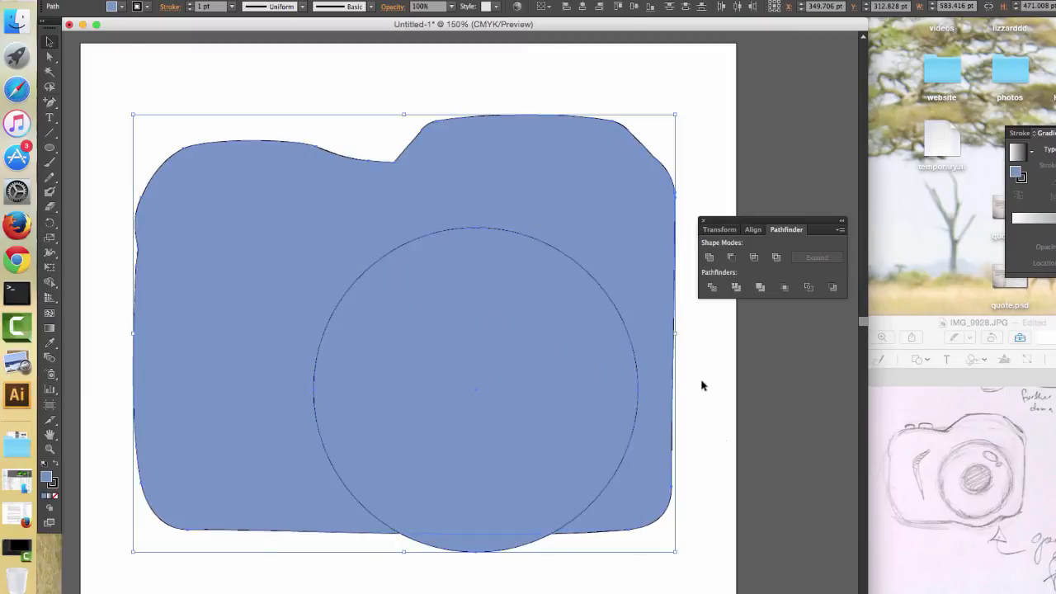
click(755, 380)
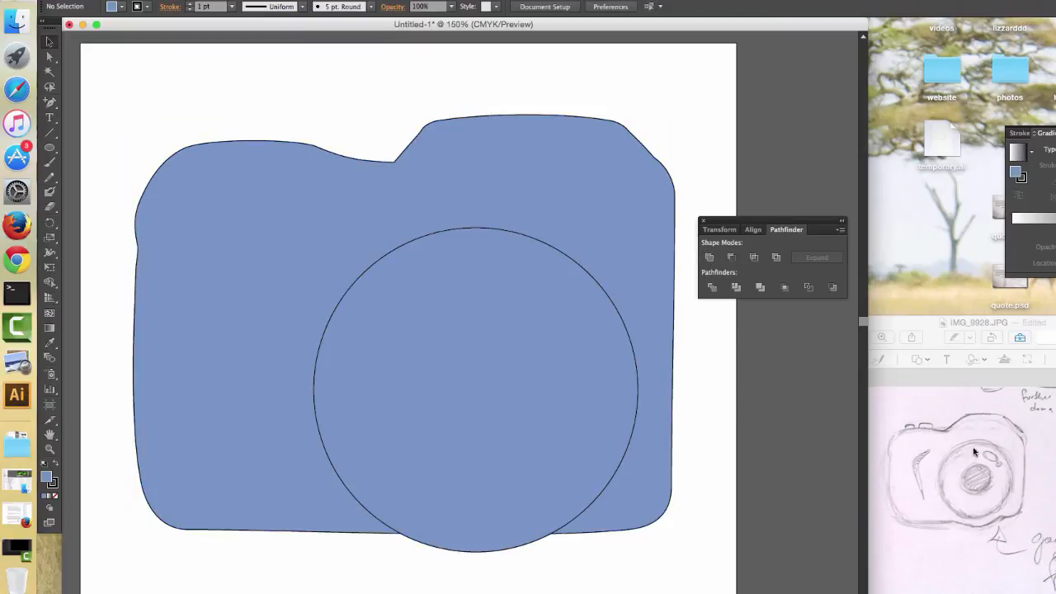
Step: Duplicate the lens circle, scale the copy down to about 318 pt across, and center it inside the original
click(449, 312)
key(super+c)
key(super+v)
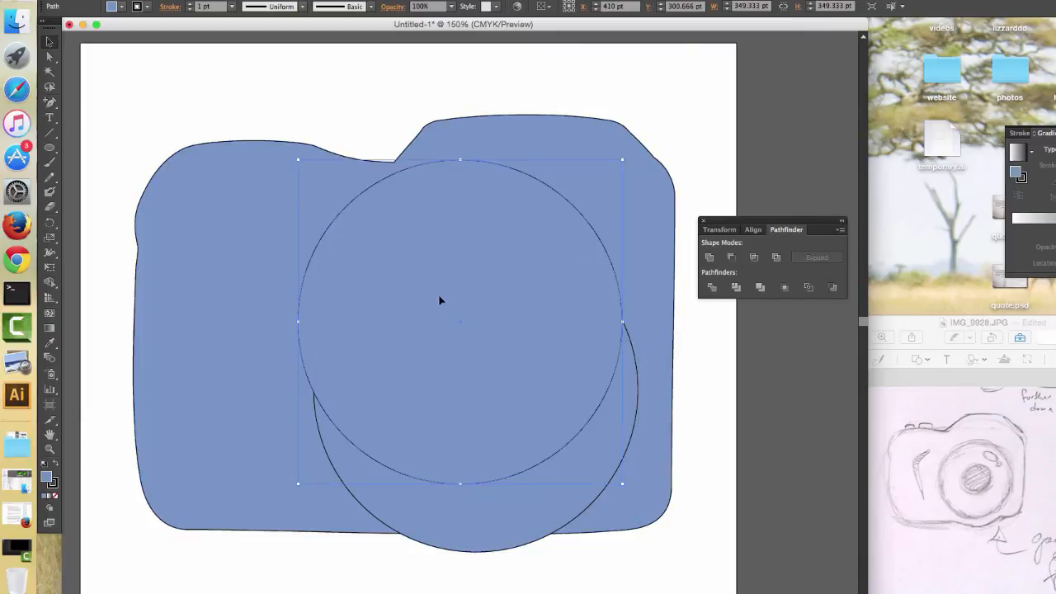
drag(417, 324, 417, 336)
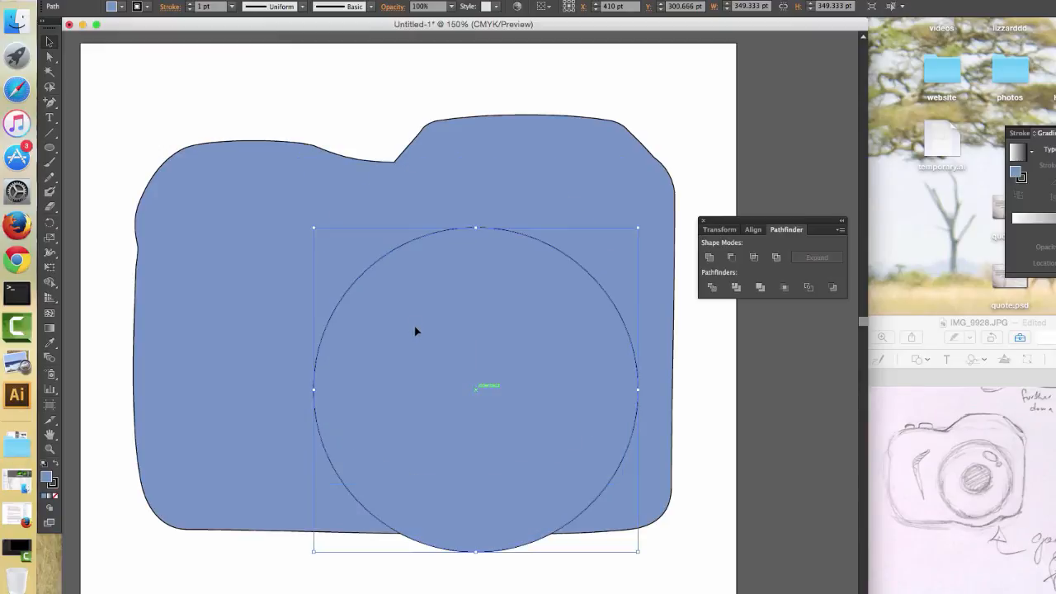
drag(637, 549, 610, 529)
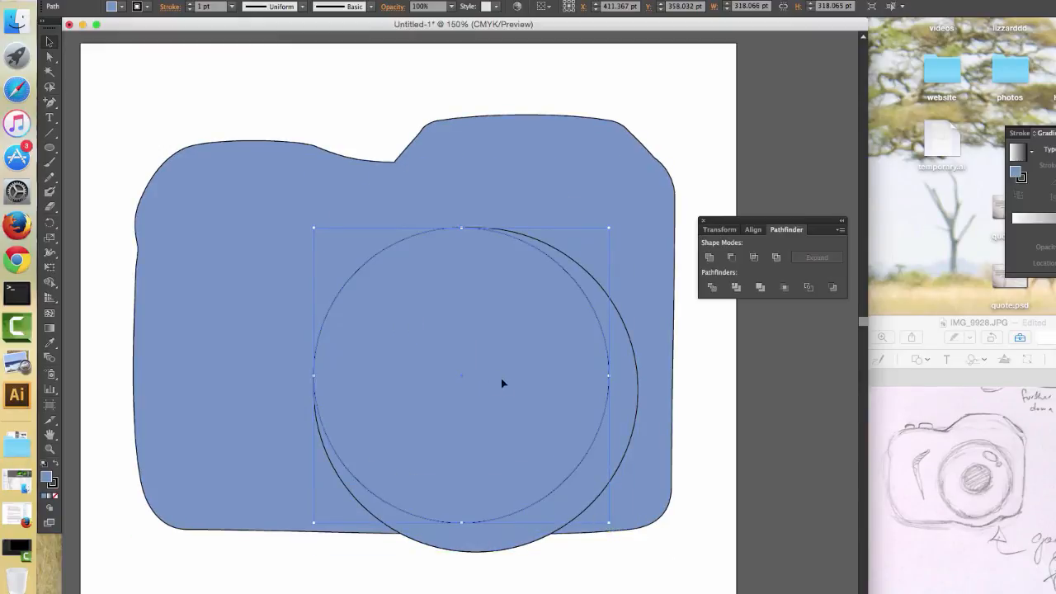
mouse_move(502, 364)
mouse_down()
mouse_move(522, 381)
mouse_move(519, 361)
mouse_up()
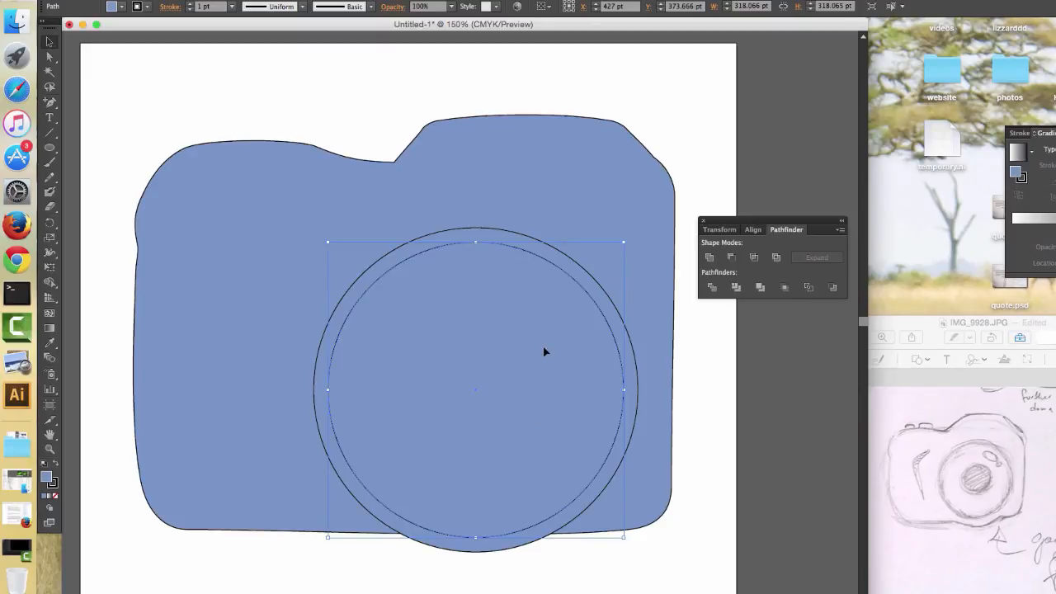
Step: Enlarge the outer lens circle toward the body's upper left and scale the inner circle up to about 342 pt to match, leaving a narrow ring
click(441, 235)
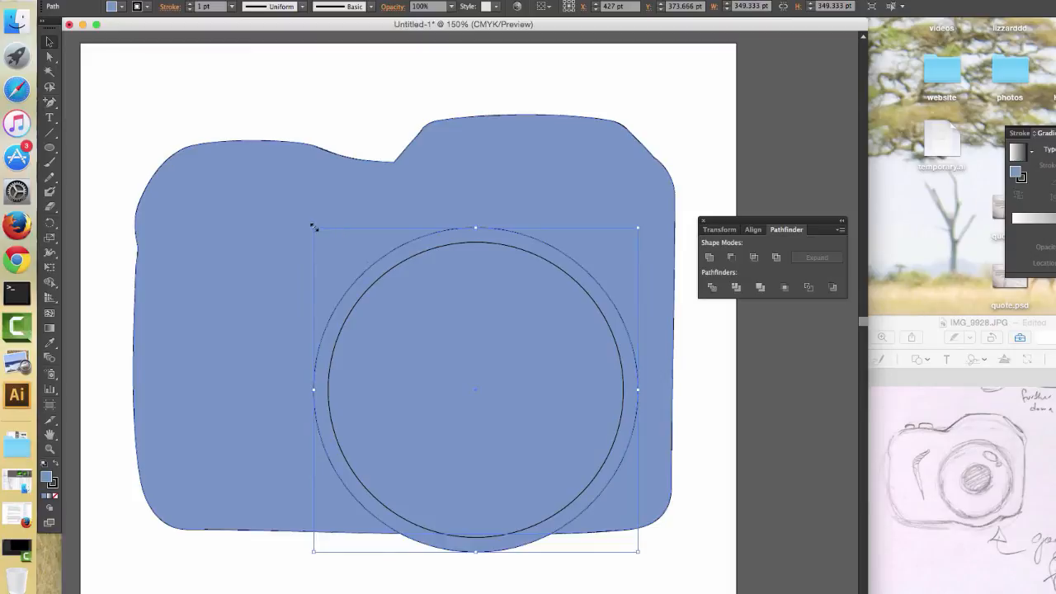
drag(314, 227, 289, 206)
click(443, 323)
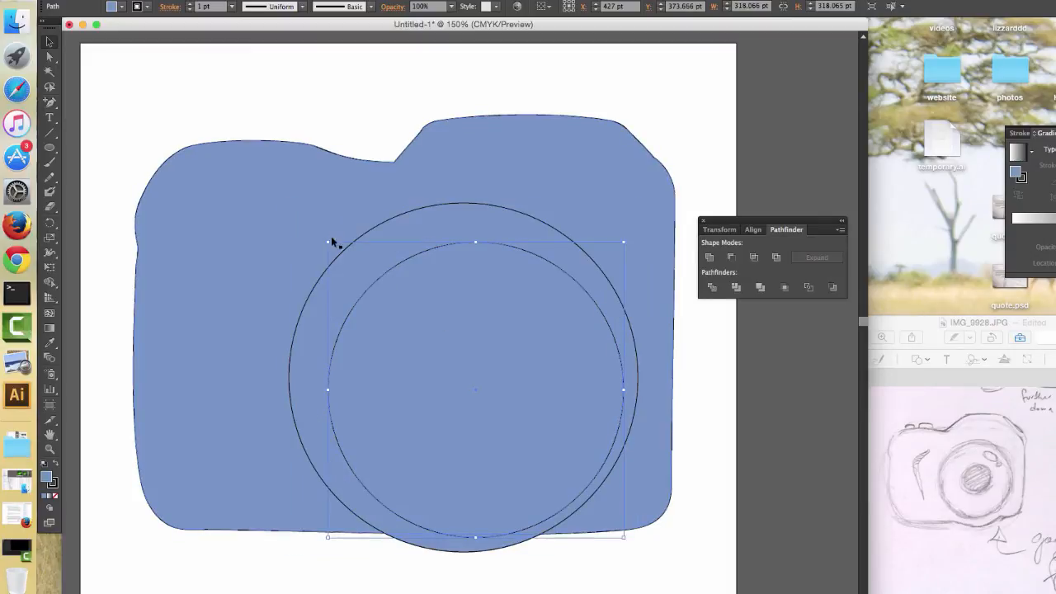
drag(328, 242, 303, 219)
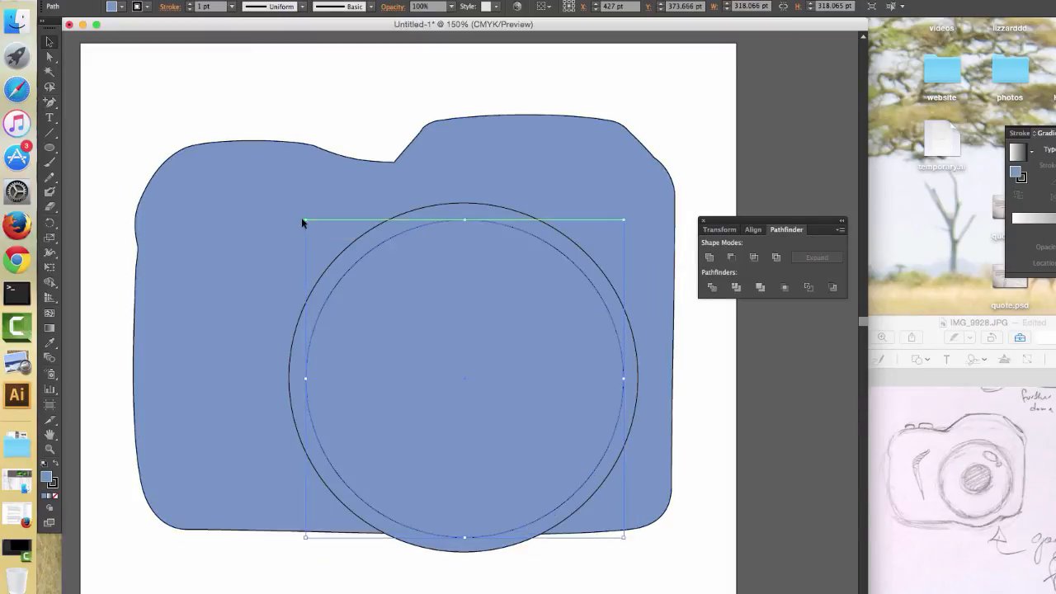
click(721, 493)
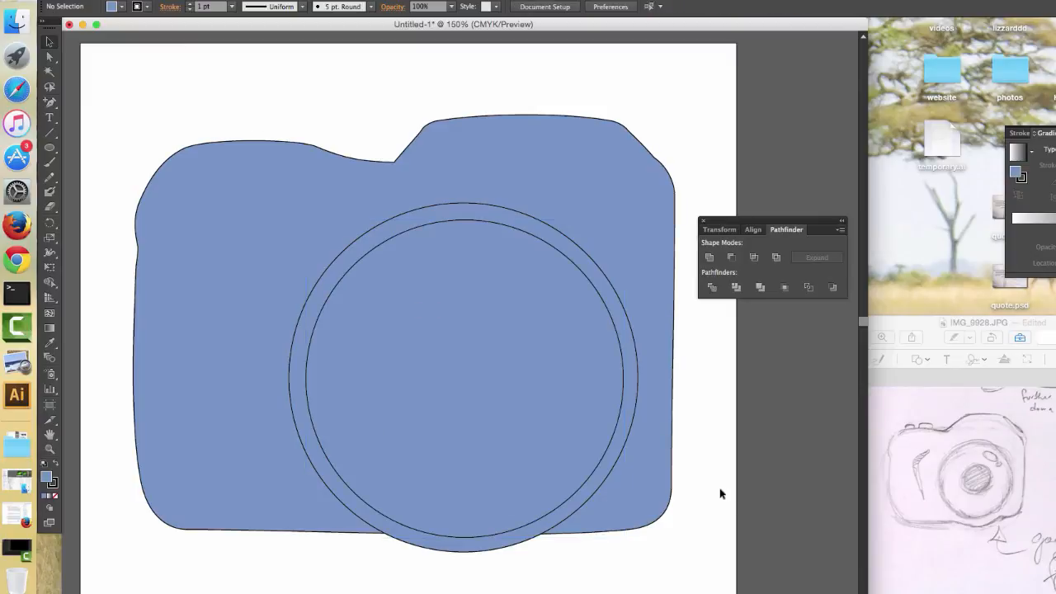
Step: Fill the inner lens circle with the pale blue BED3ED
click(585, 423)
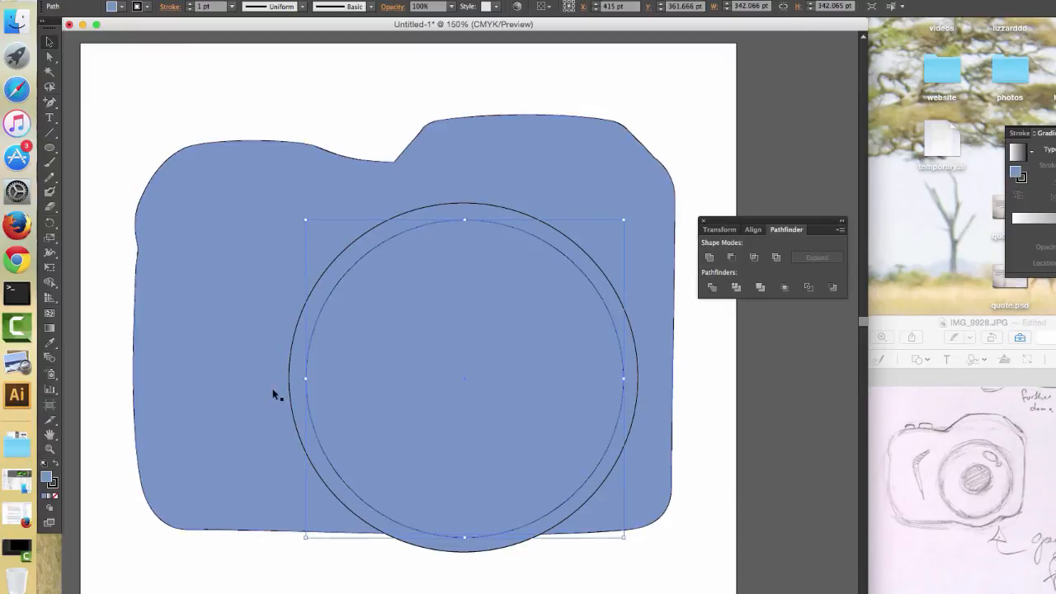
double_click(47, 478)
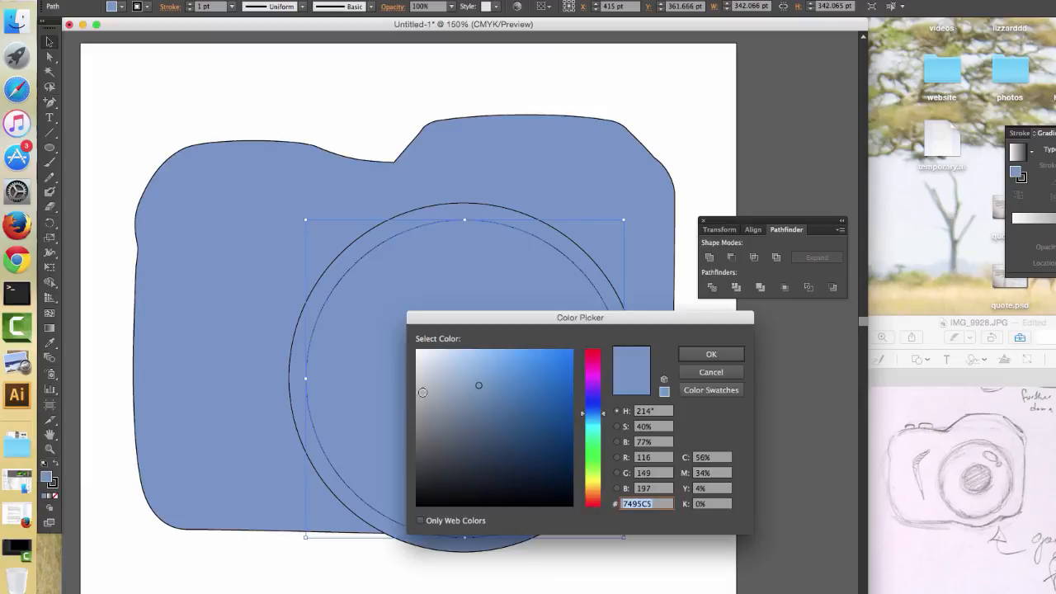
drag(479, 385, 445, 358)
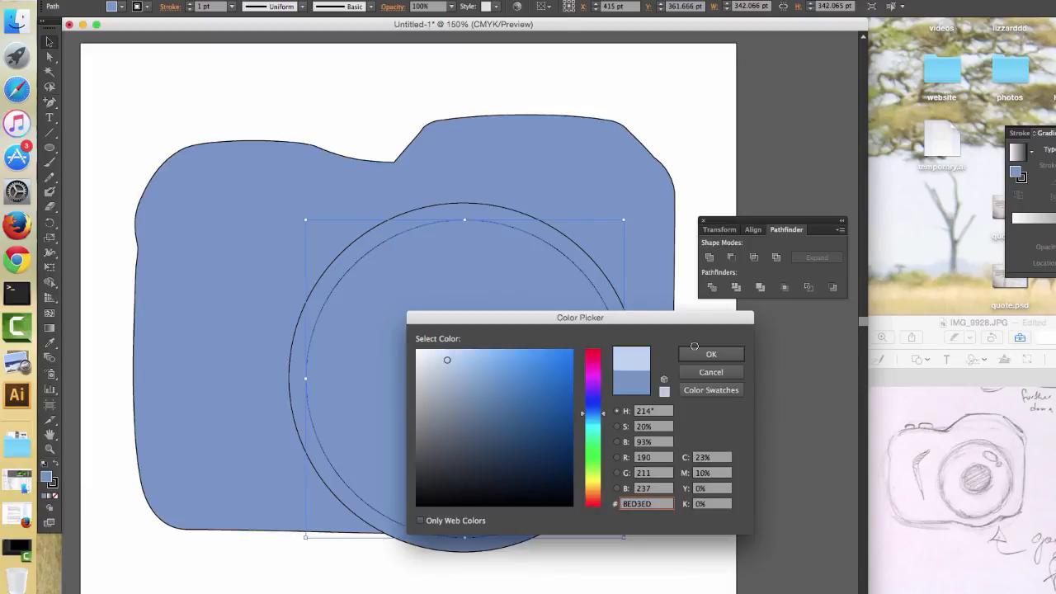
click(699, 356)
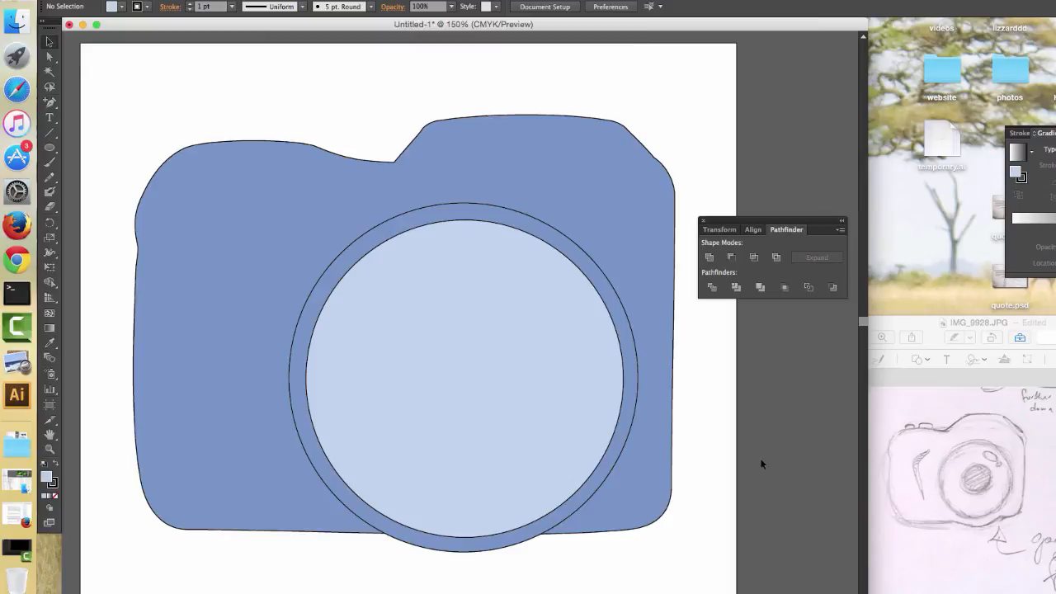
Step: Try to unite the camera body and both lens circles into one shape, undo the union, and deselect everything
drag(623, 450, 622, 448)
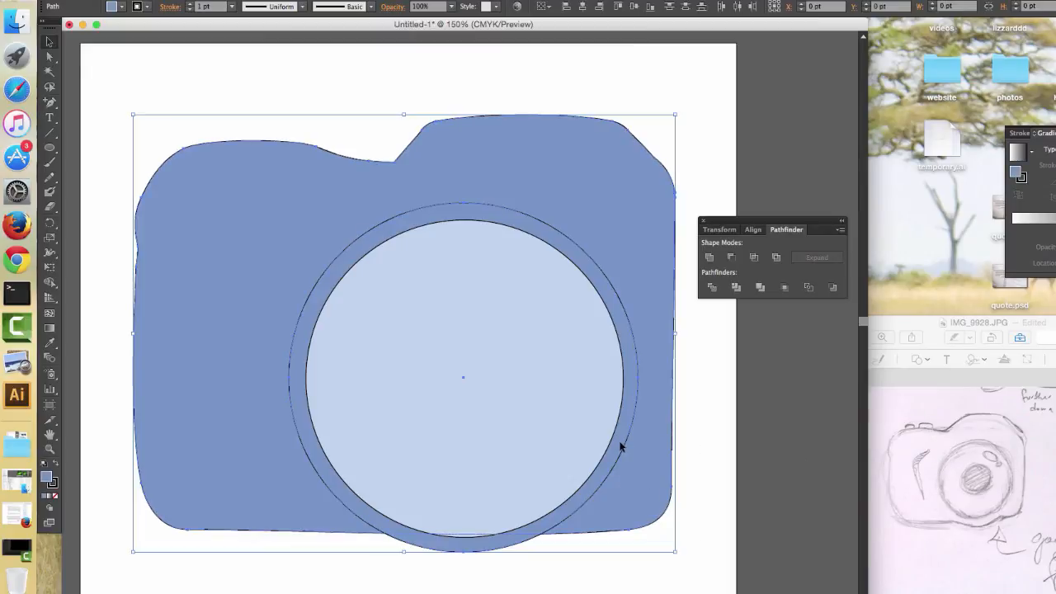
click(705, 486)
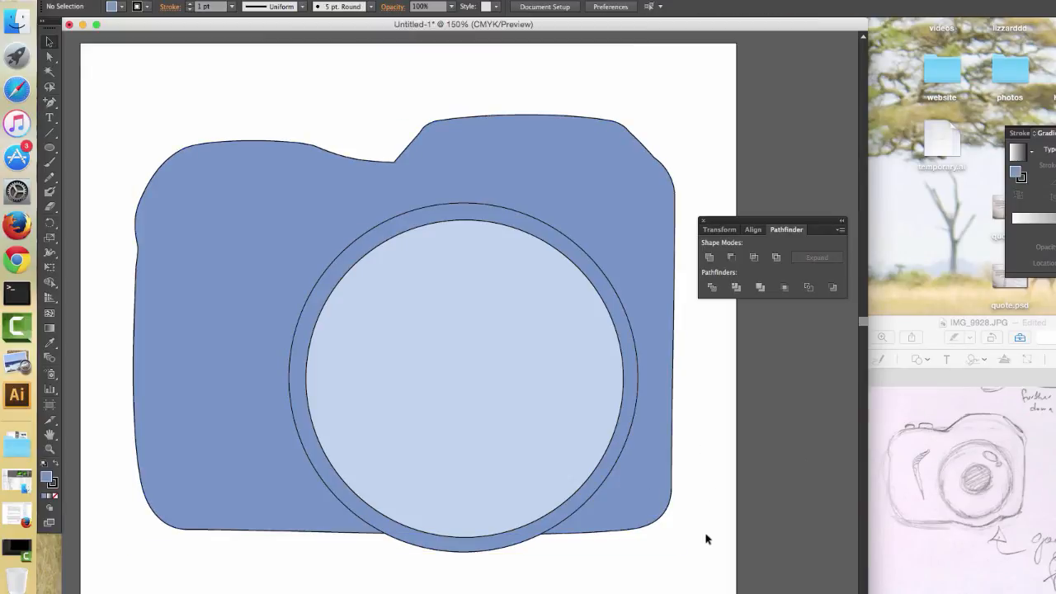
drag(708, 574, 590, 333)
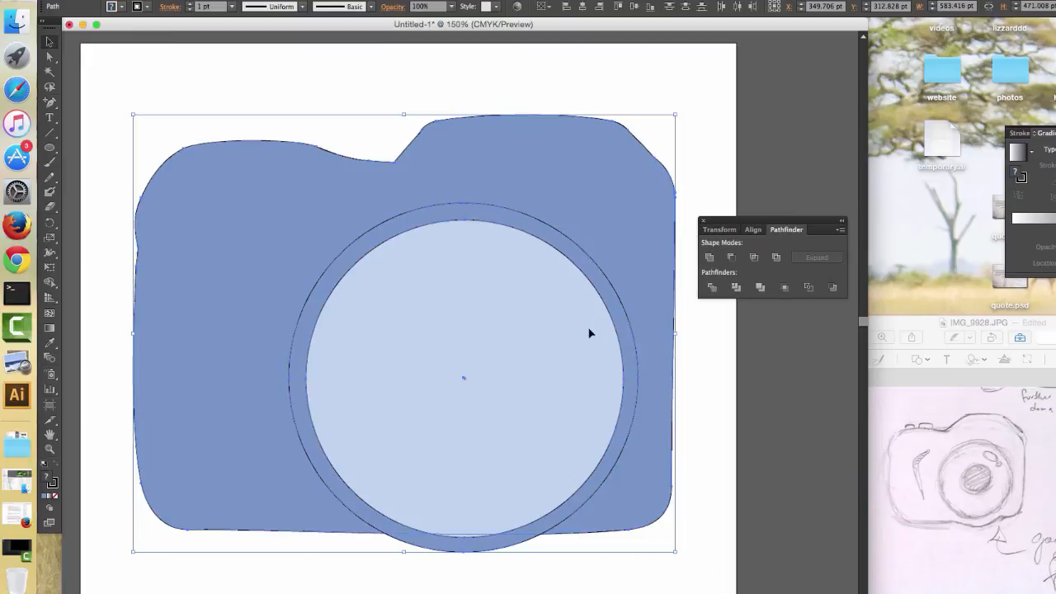
click(709, 258)
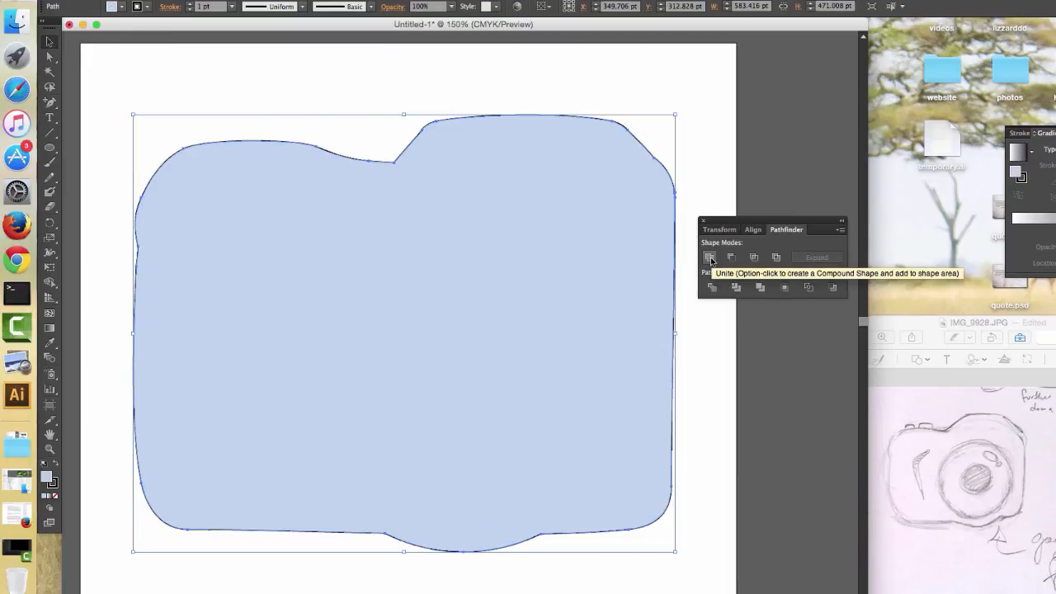
key(super+z)
click(719, 405)
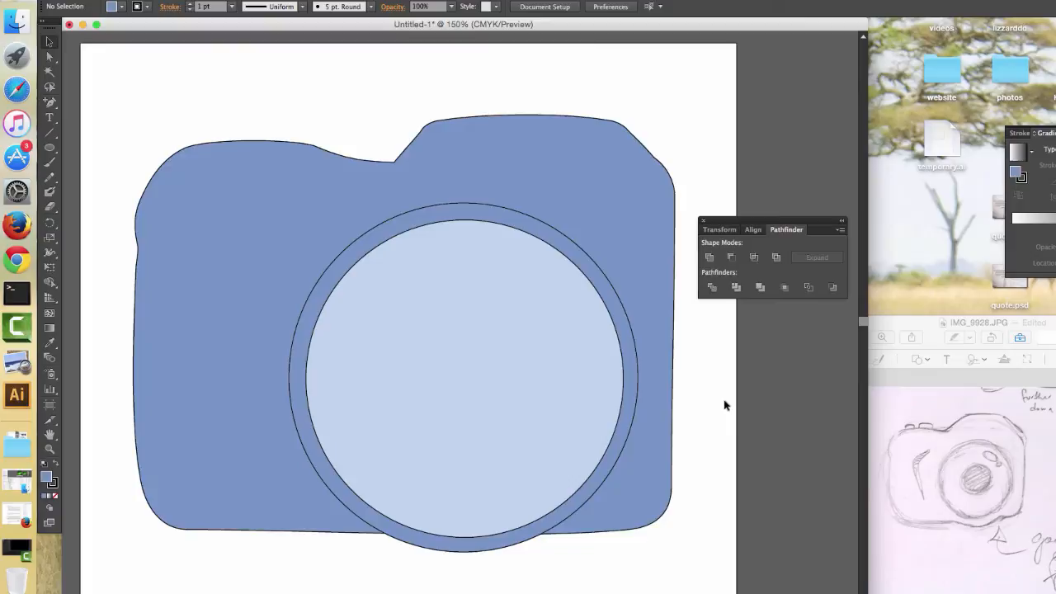
Step: Unite only the outer lens circle with the camera body, leaving the pale inner circle separate, and deselect the result
click(625, 338)
shift+click(656, 283)
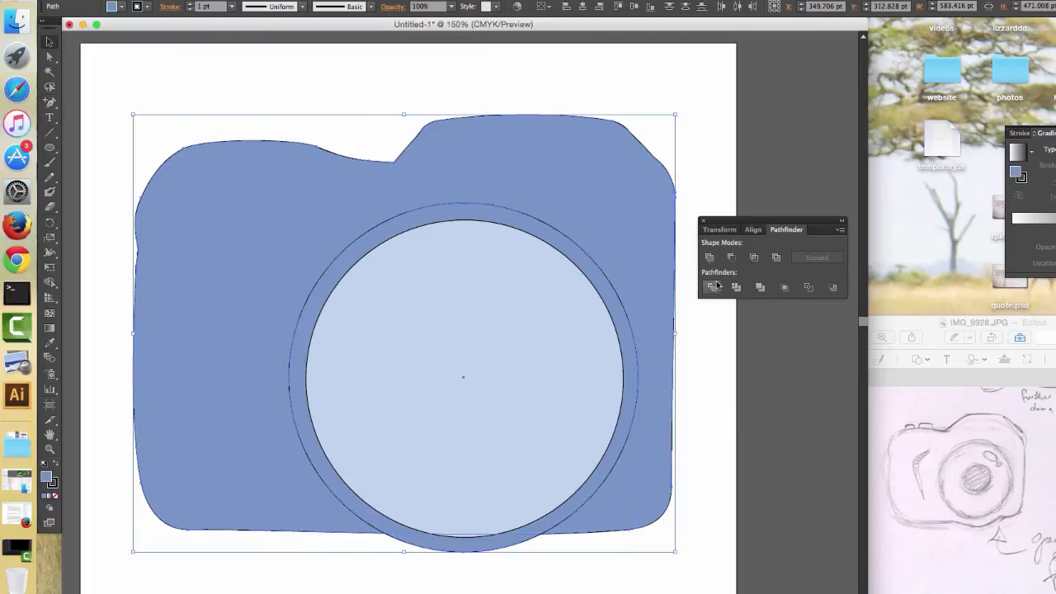
click(710, 257)
click(717, 363)
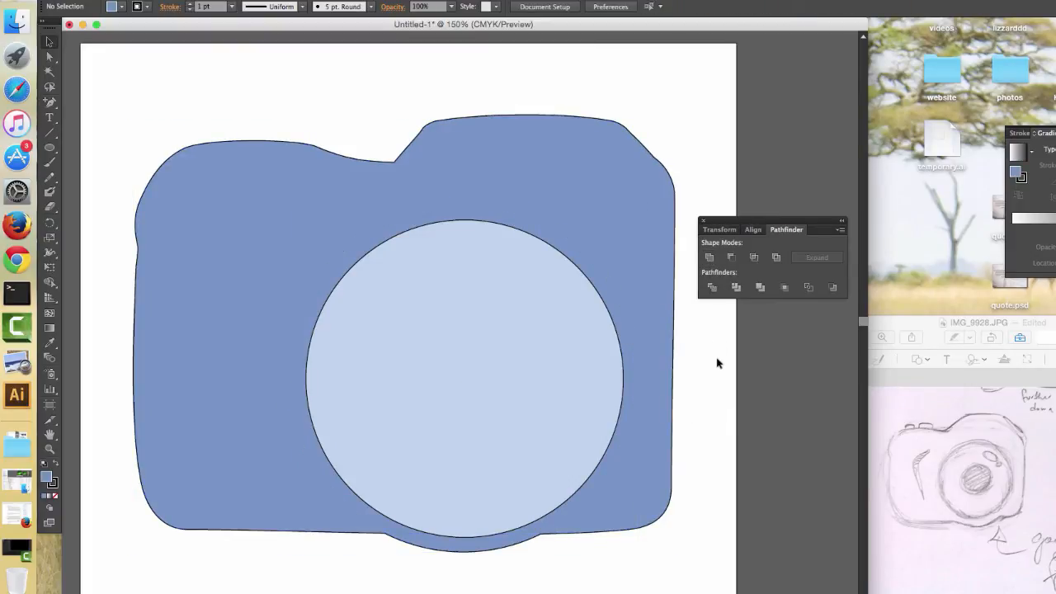
Step: Duplicate the pale lens circle, scale the copy down to about 181 pt, and centre it within the original circle
click(525, 369)
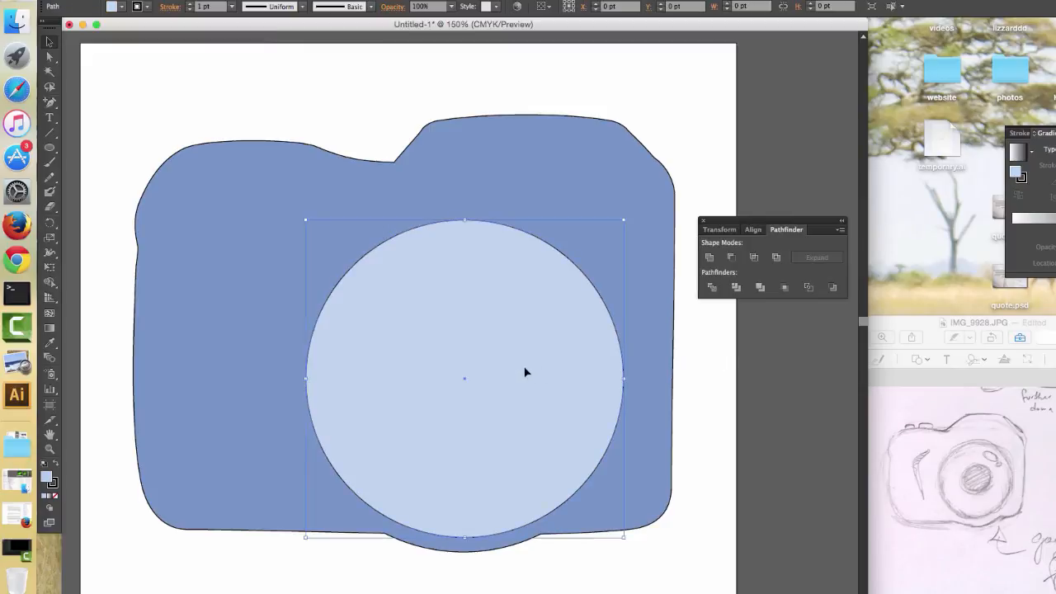
alt+drag(526, 369, 520, 324)
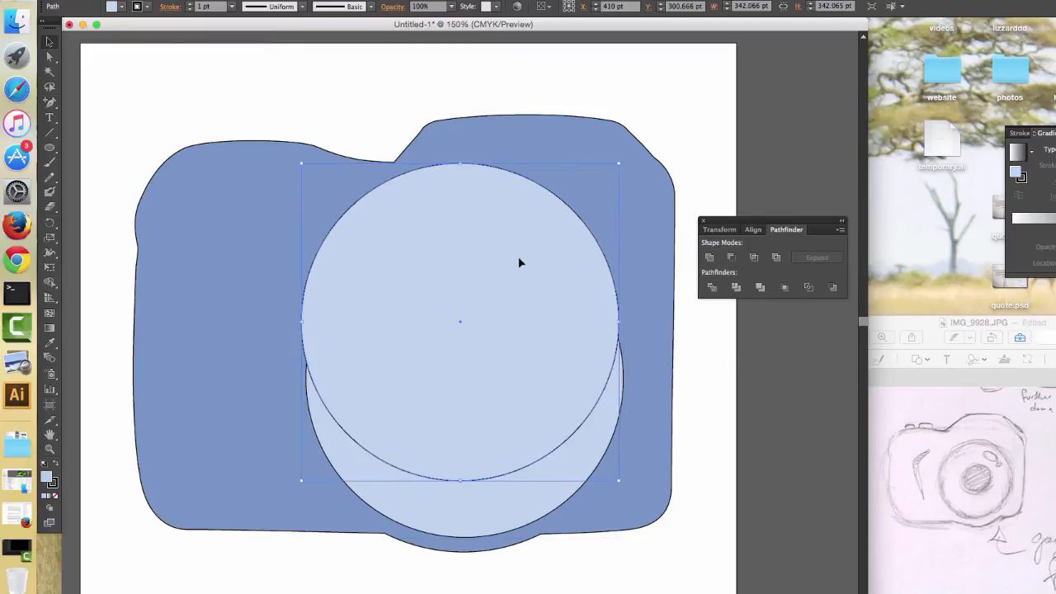
drag(520, 263, 525, 319)
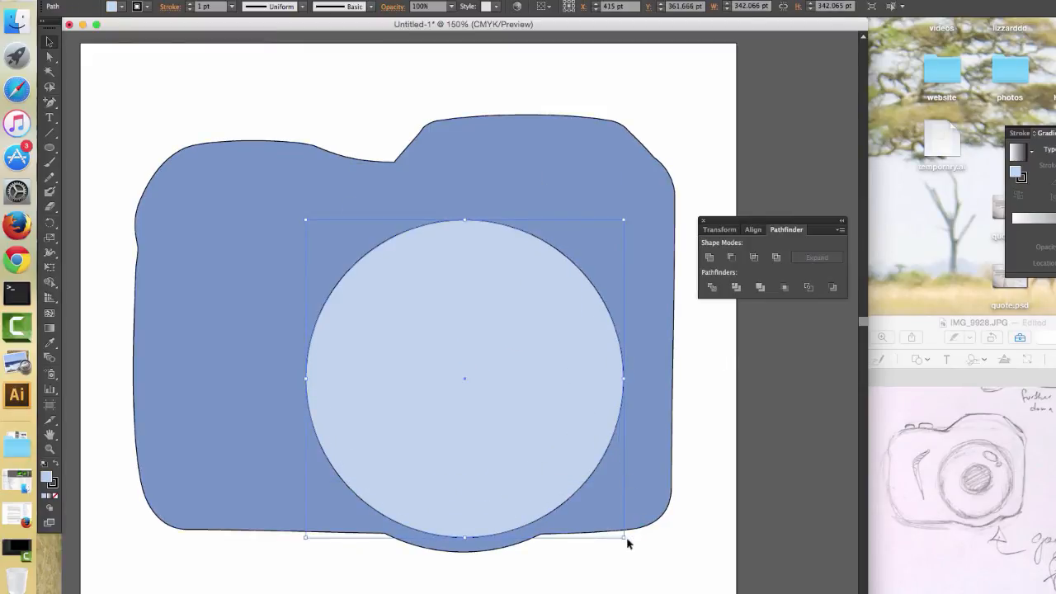
drag(625, 538, 516, 429)
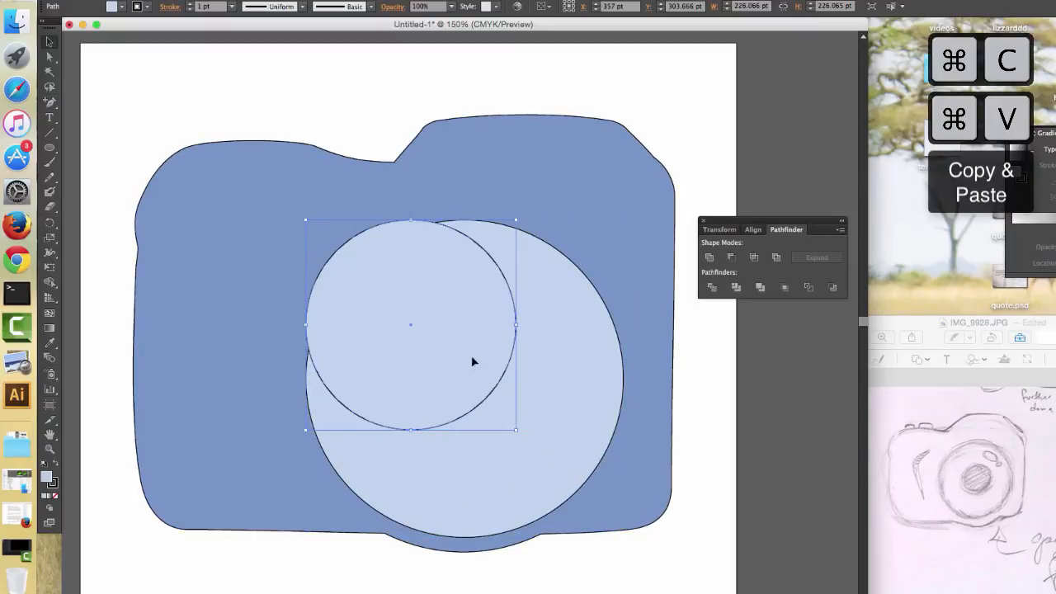
drag(484, 318, 566, 432)
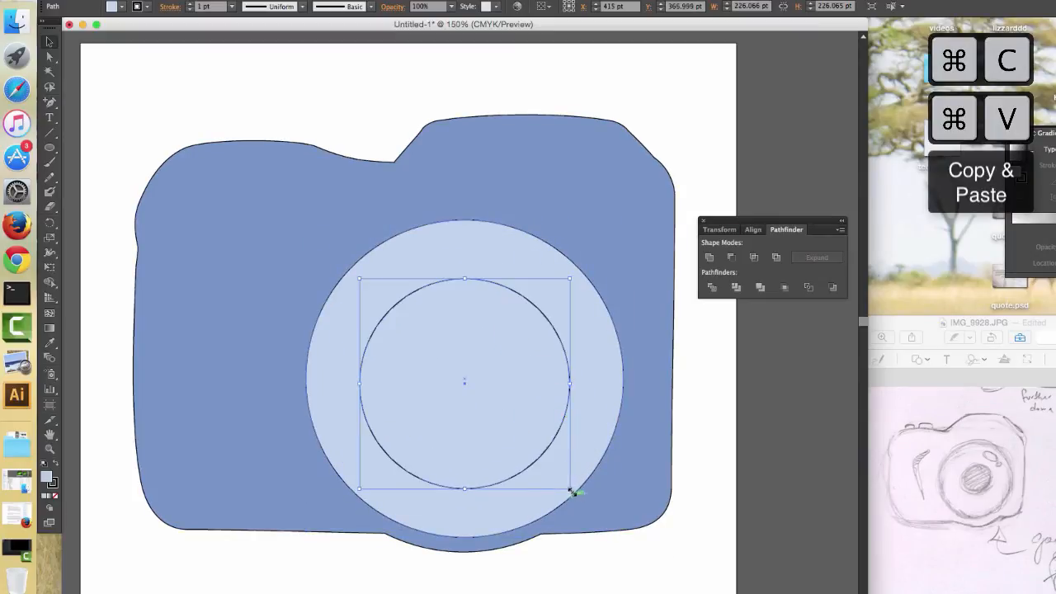
drag(570, 488, 540, 454)
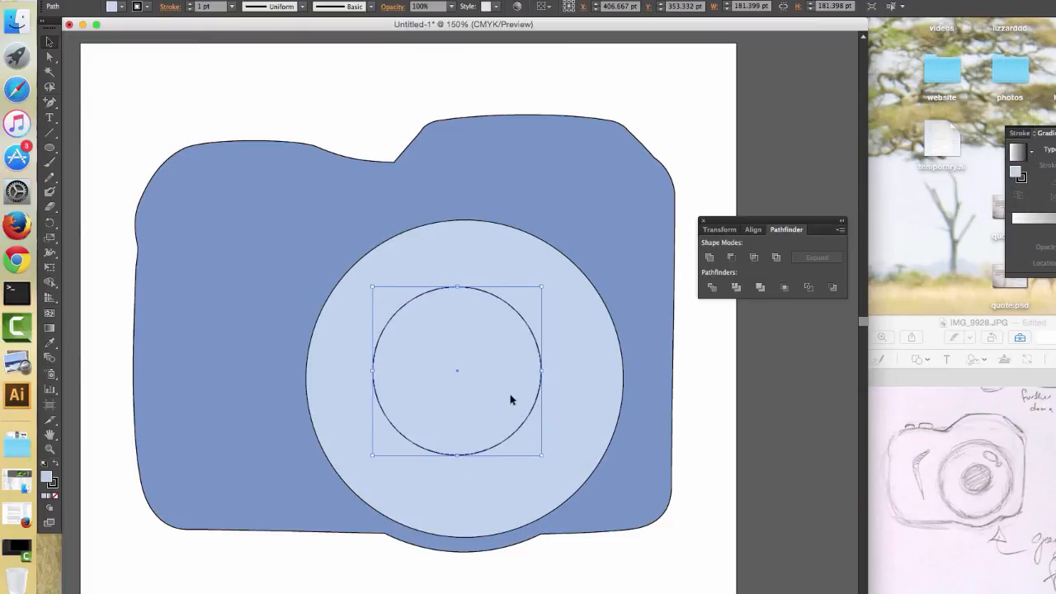
drag(512, 399, 537, 354)
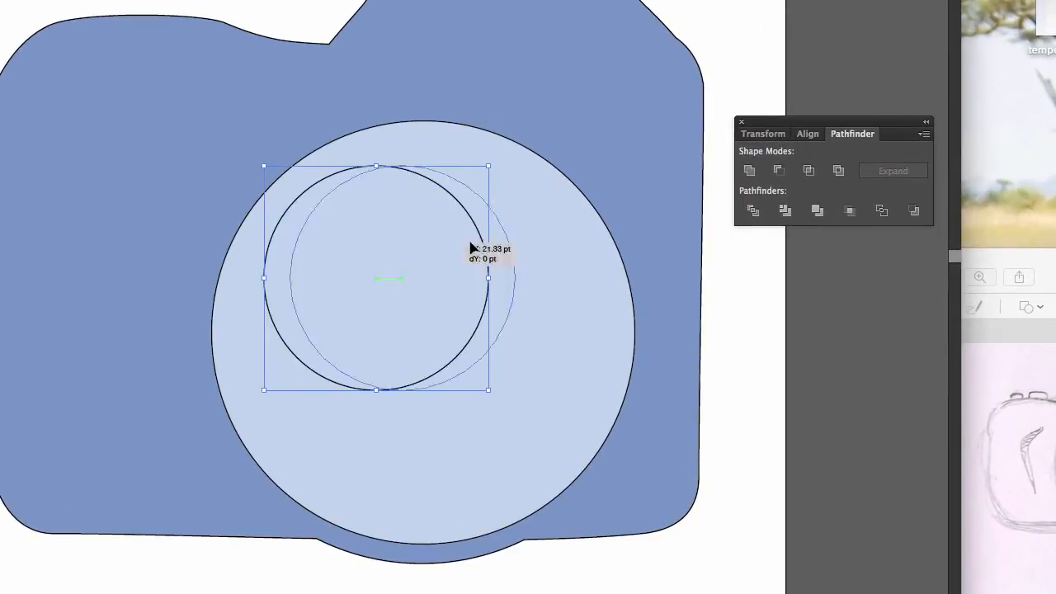
drag(472, 248, 463, 295)
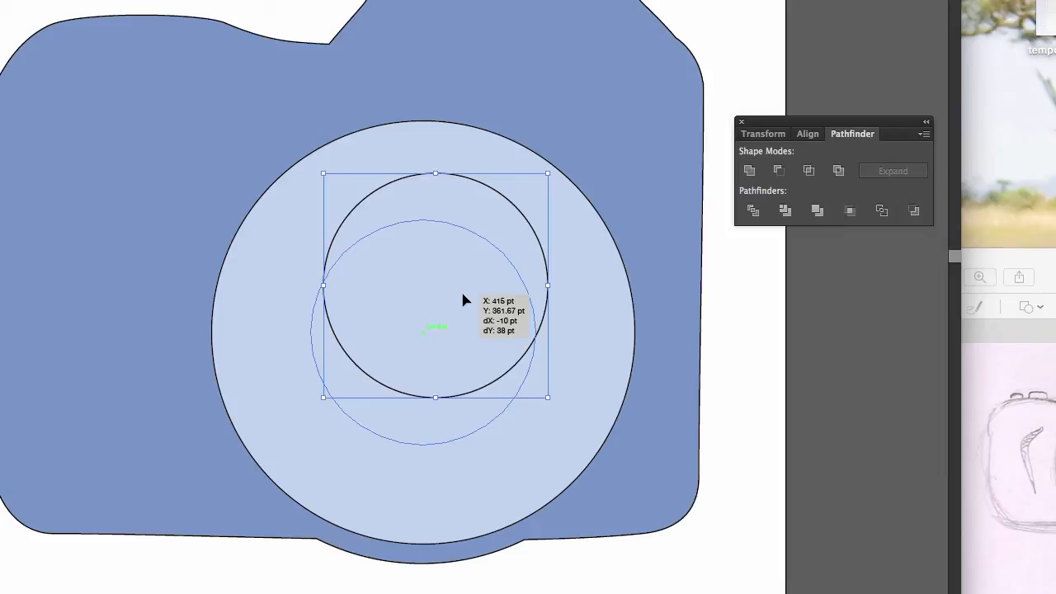
drag(463, 300, 463, 300)
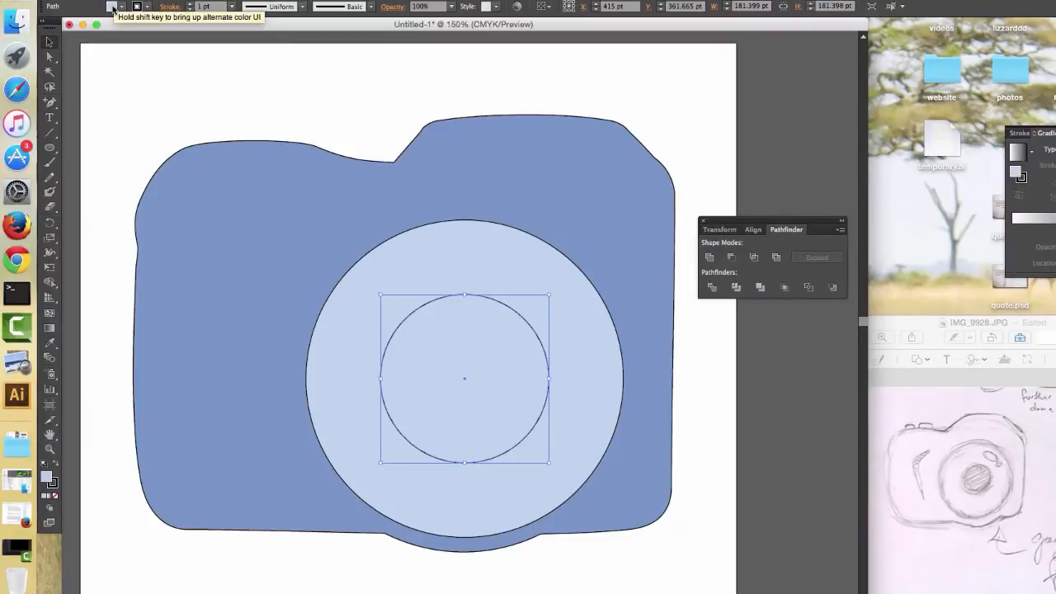
Step: Fill the small central lens circle with the same medium blue as the camera body and deselect it
click(120, 7)
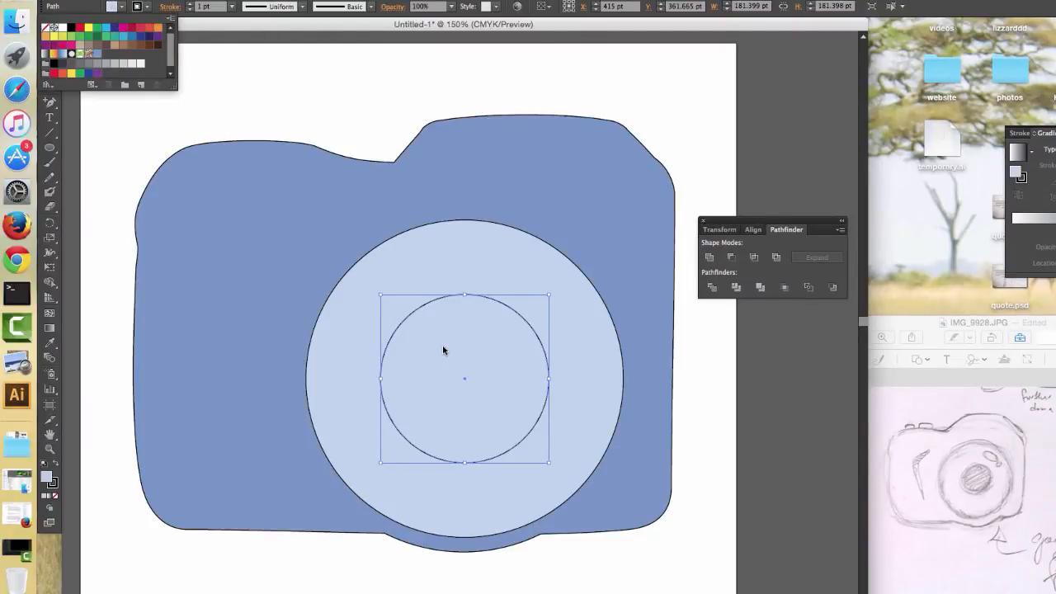
click(97, 53)
click(324, 375)
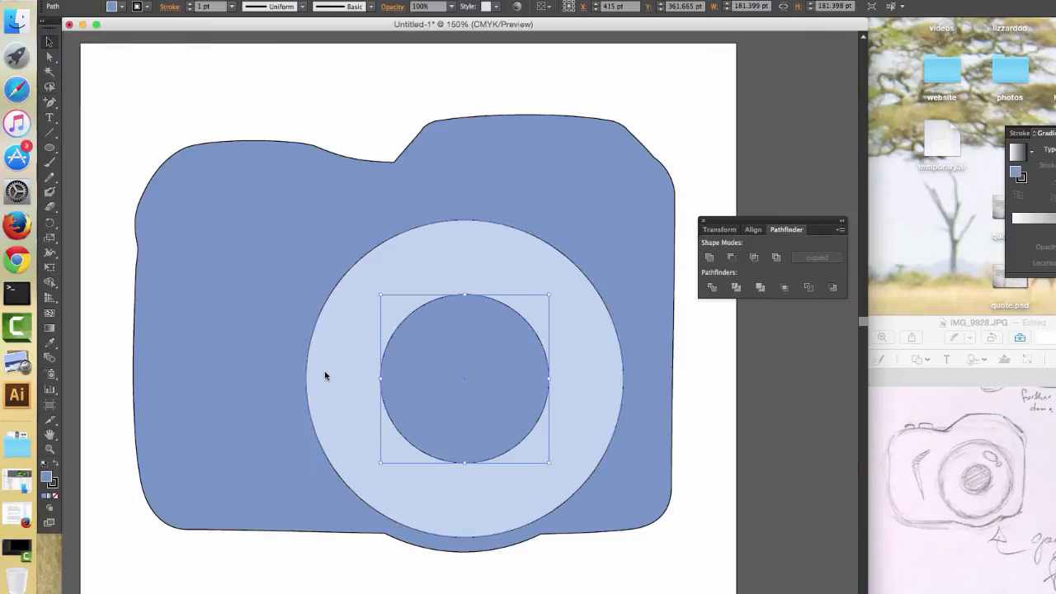
click(324, 376)
click(715, 492)
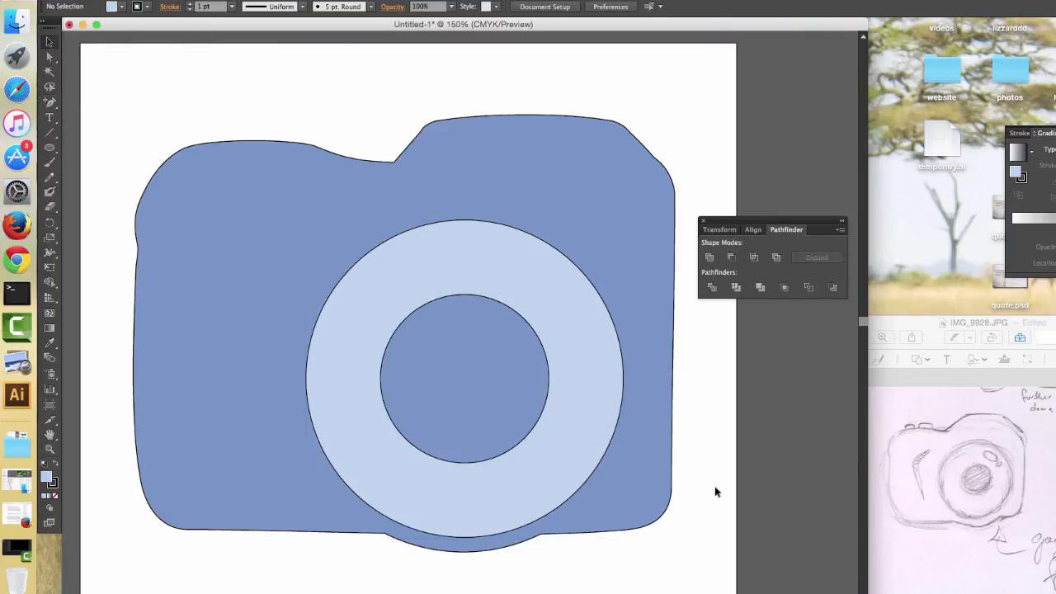
click(476, 396)
click(700, 434)
click(483, 369)
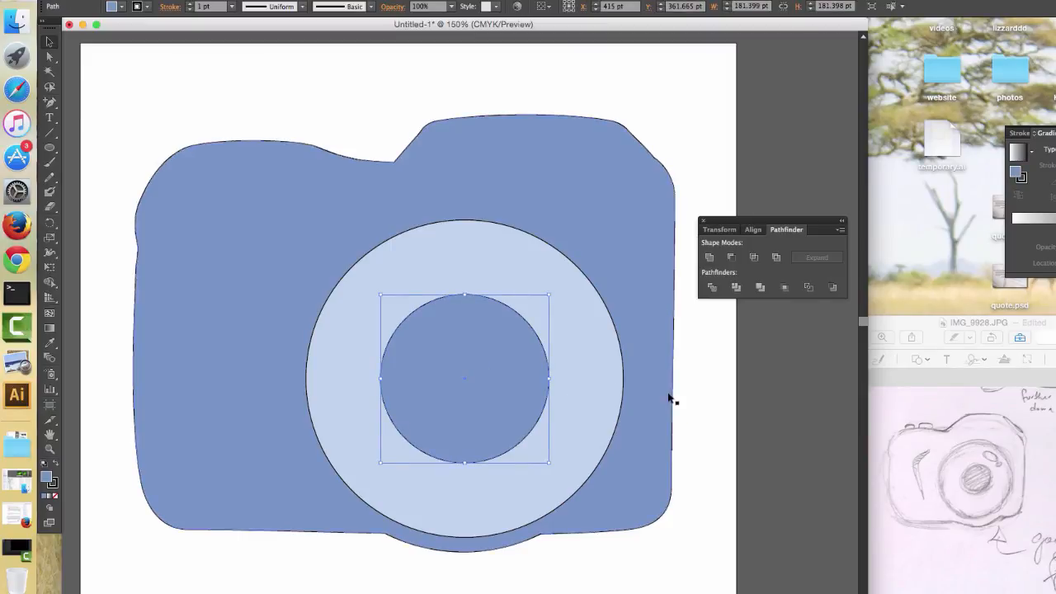
click(771, 402)
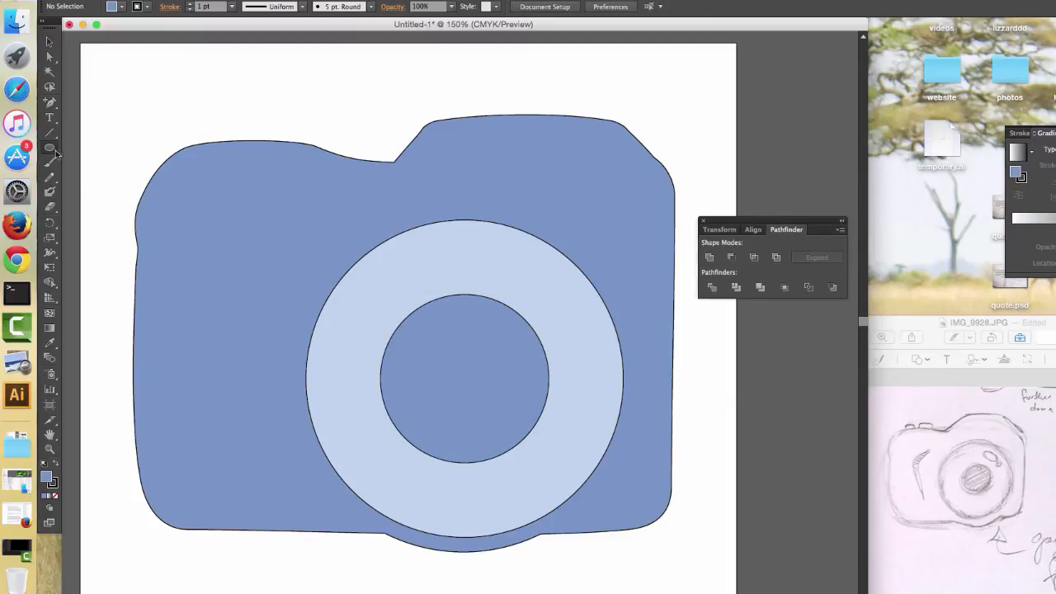
Step: Set the fill to white (FFFFFF) and draw an ellipse about 40 by 21 pt on the upper part of the pale lens ring
drag(52, 151, 104, 174)
double_click(48, 479)
text(ffffff)
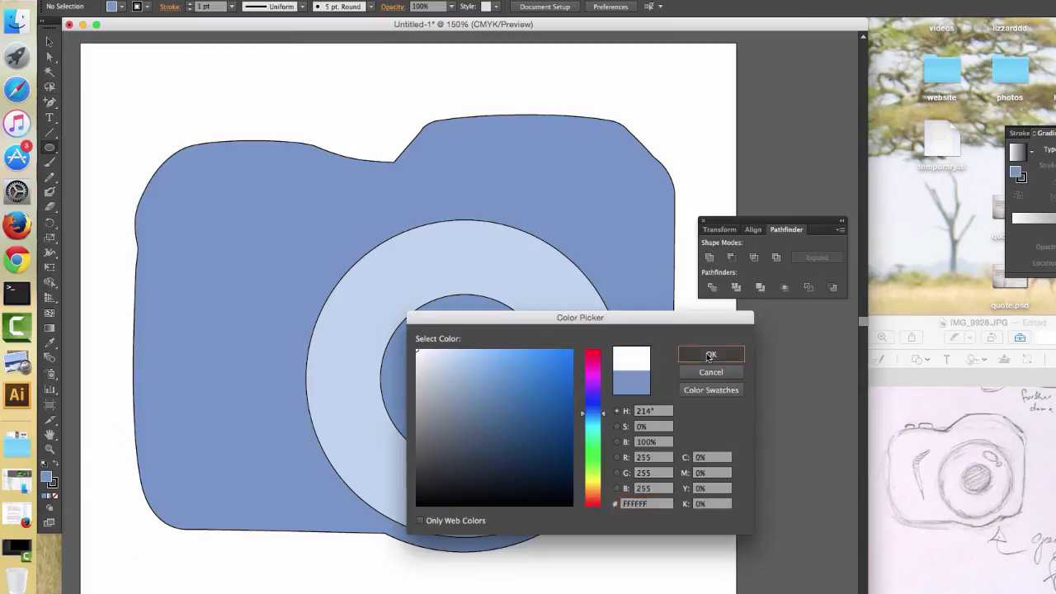
click(709, 353)
drag(489, 244, 522, 262)
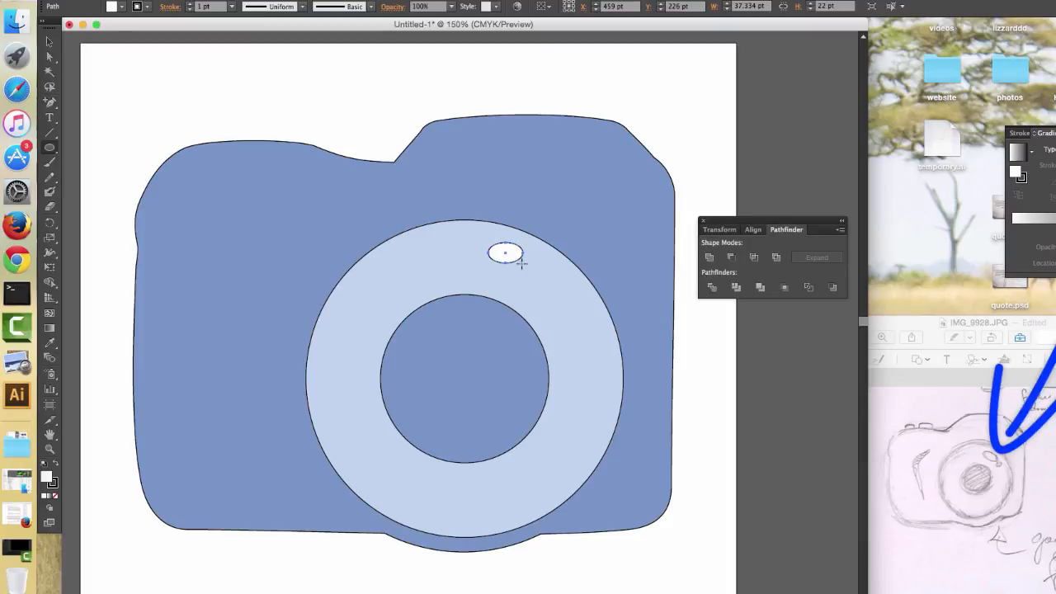
key(Delete)
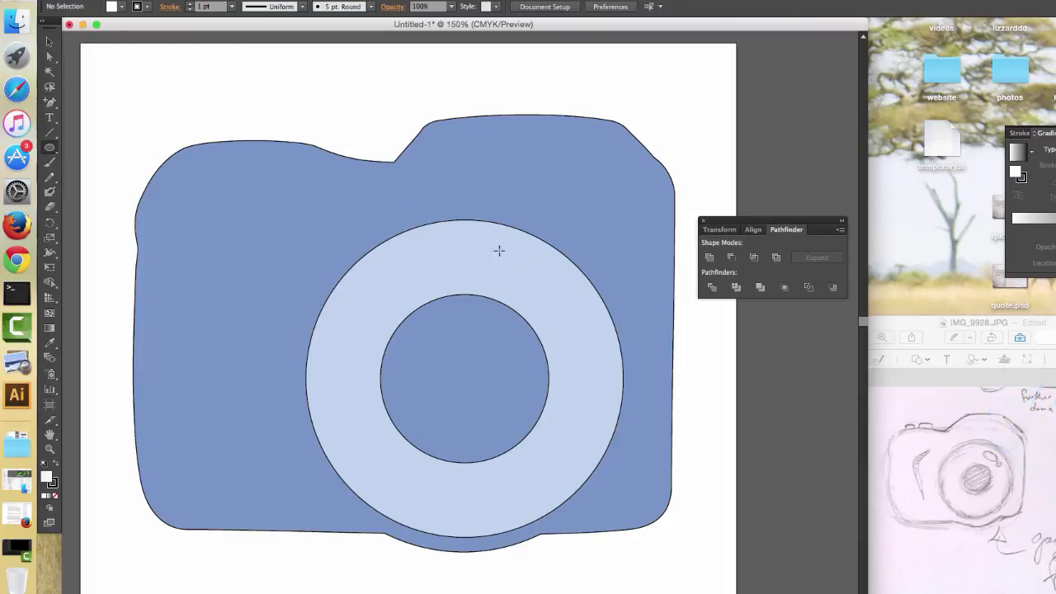
drag(498, 247, 526, 259)
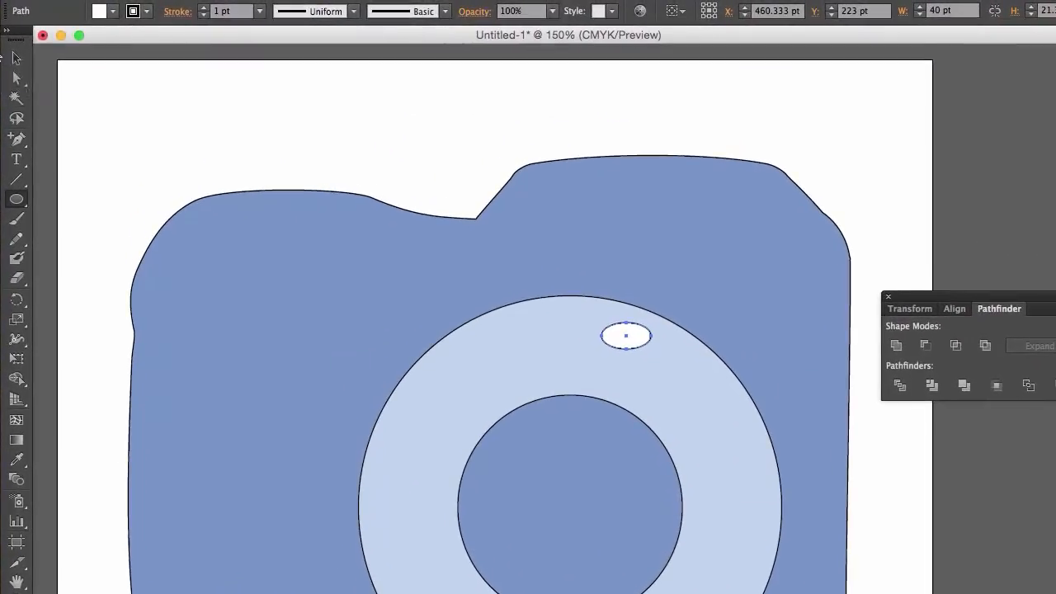
Step: Tilt the white ellipse clockwise, shift it along the lens ring to follow the curve, and deselect it
key(v)
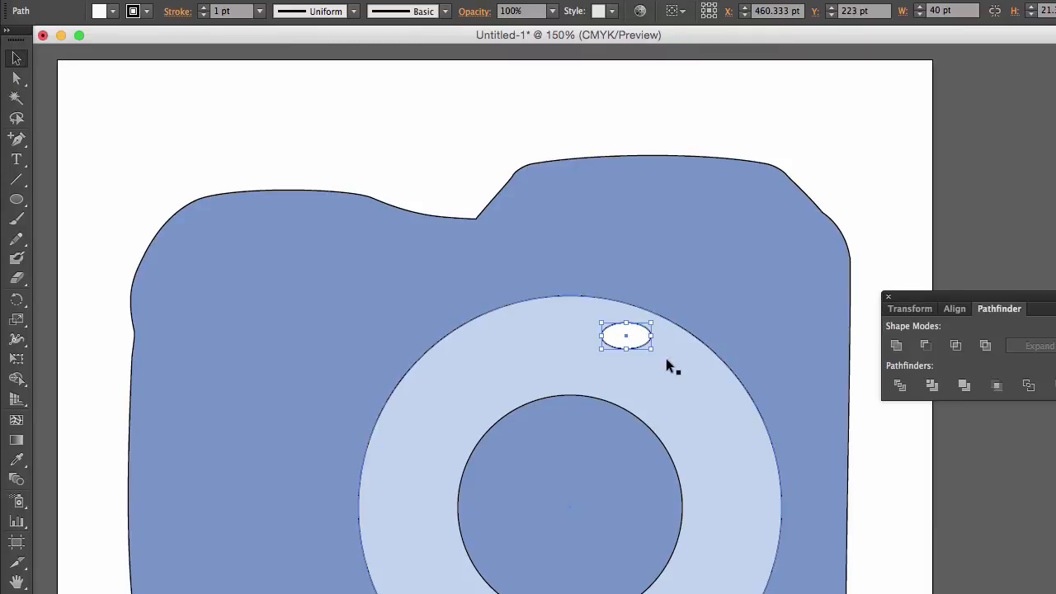
drag(658, 350, 672, 366)
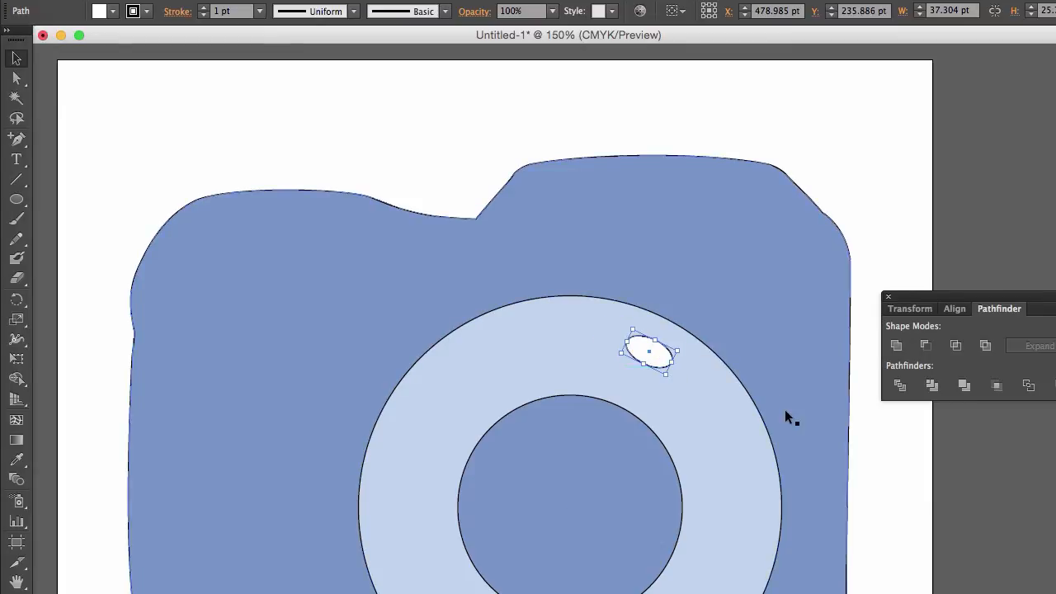
click(892, 452)
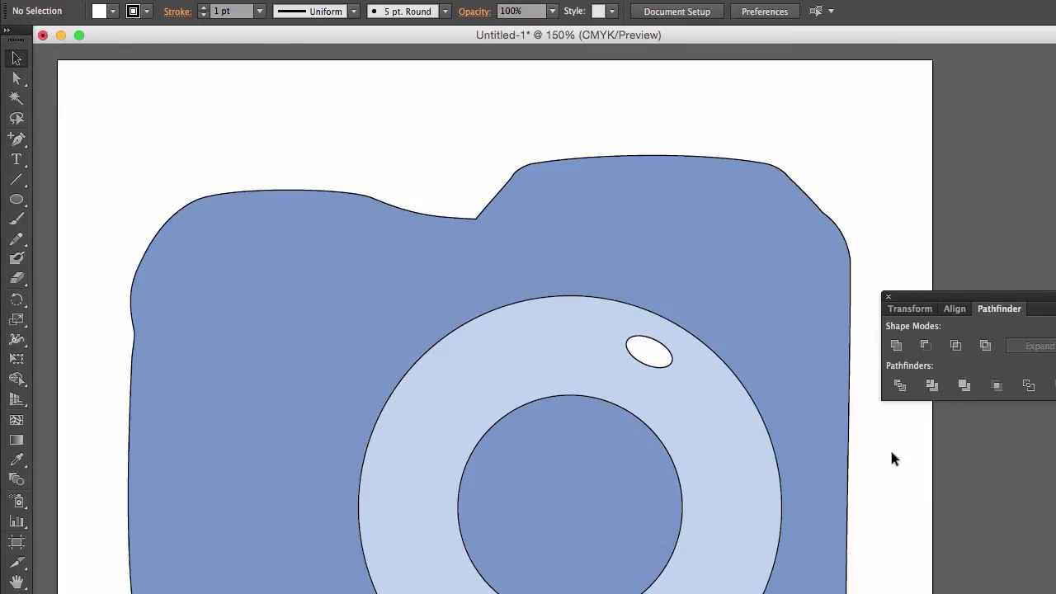
Step: Paste a smaller copy of the white highlight tilted the opposite way just below the original, and slightly enlarge the original highlight
click(657, 360)
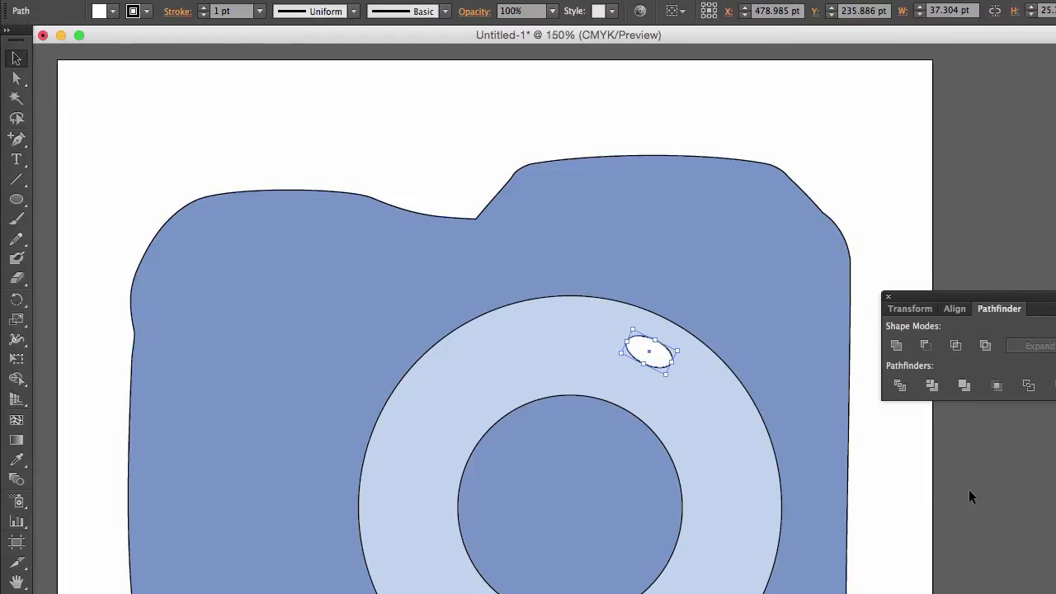
key(super+v)
drag(569, 436, 710, 396)
drag(666, 422, 696, 395)
click(642, 346)
click(692, 380)
click(905, 493)
click(900, 461)
click(687, 384)
click(885, 500)
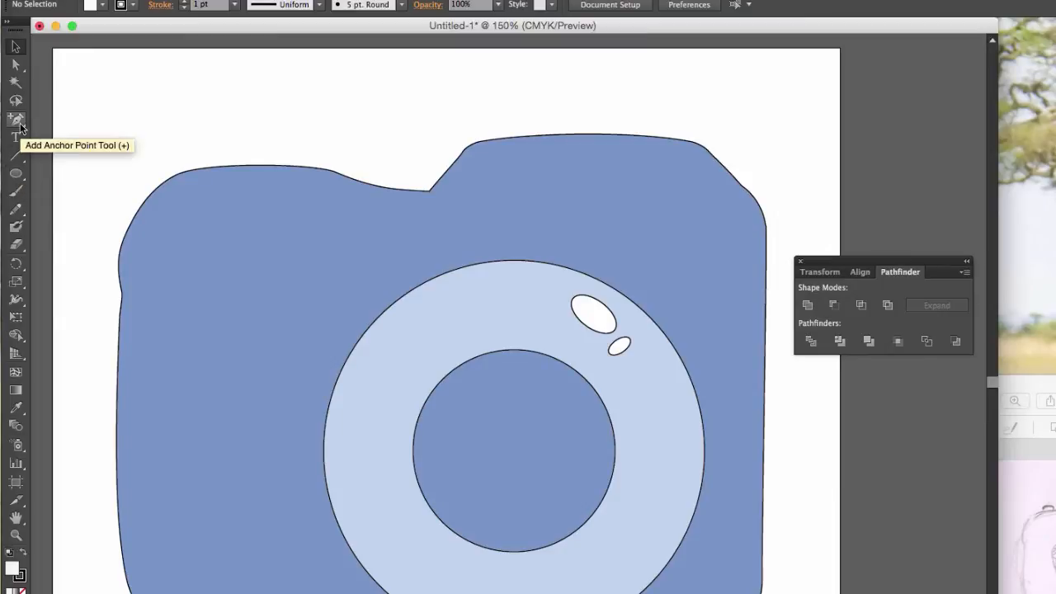
Step: Try to draw a curved white accent down the left side of the camera body with the Pen tool, and undo the curve
click(17, 121)
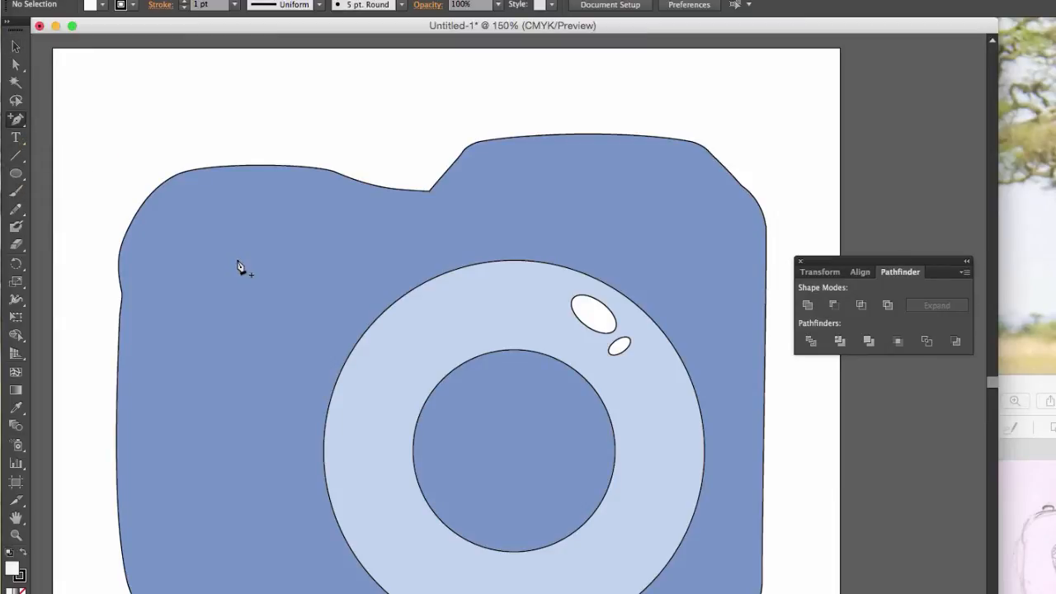
drag(20, 122, 74, 116)
click(292, 241)
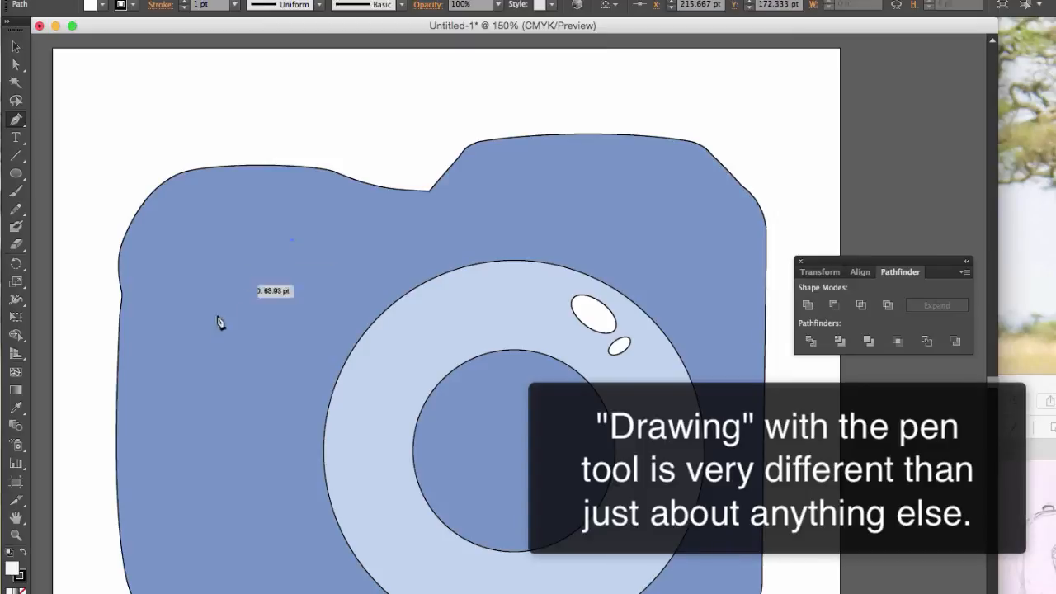
click(253, 492)
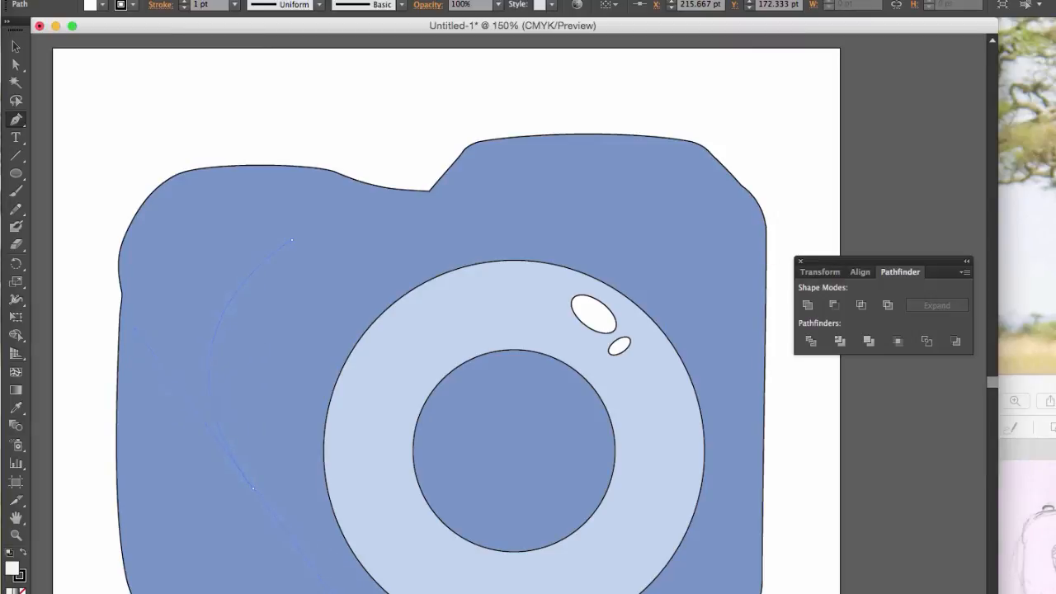
drag(320, 576, 299, 543)
key(super+z)
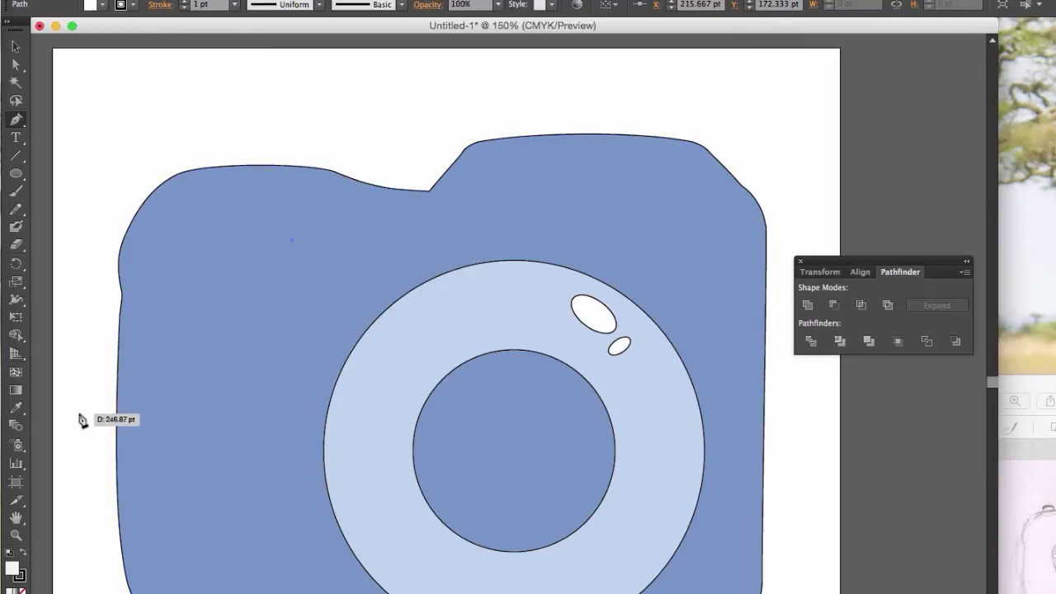
Step: Fill the camera body with yellow and deselect it
click(15, 47)
click(268, 268)
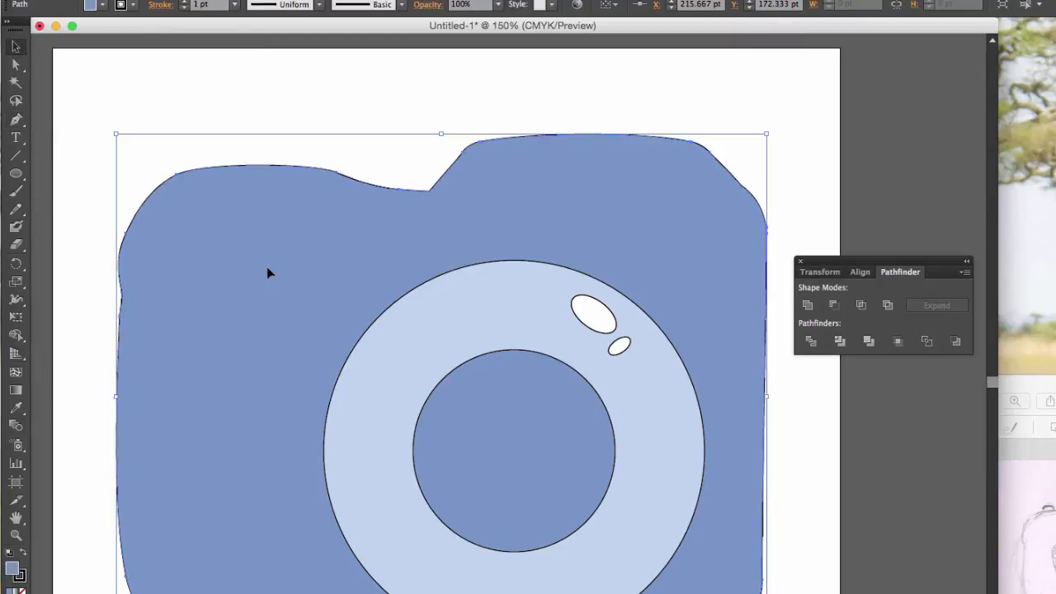
click(102, 5)
click(66, 33)
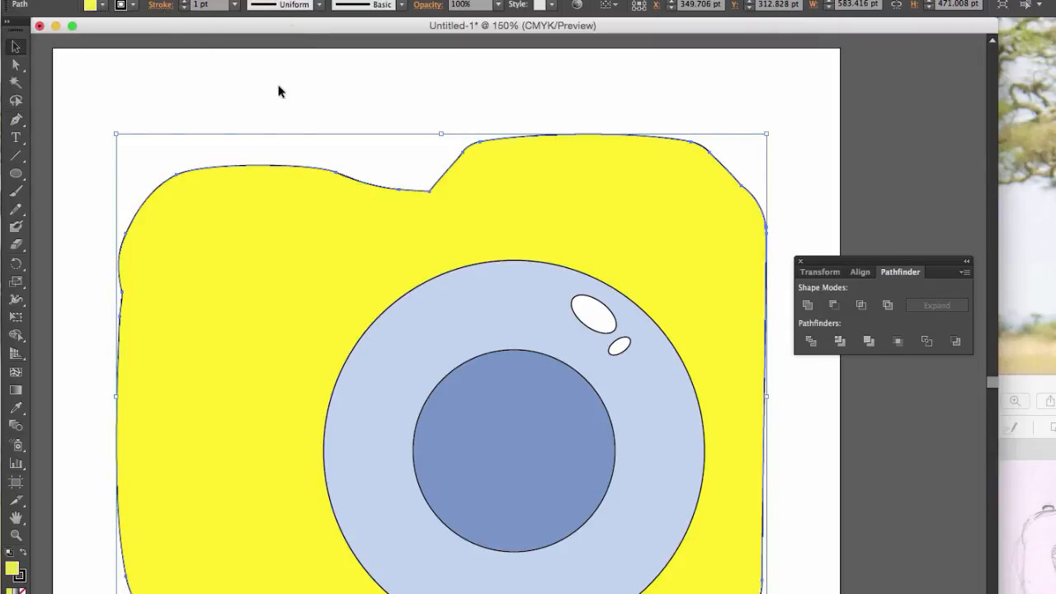
click(161, 86)
Step: Draw a closed crescent about 51 pt wide and 287 pt tall on the left side of the camera body with the Pen tool
click(19, 121)
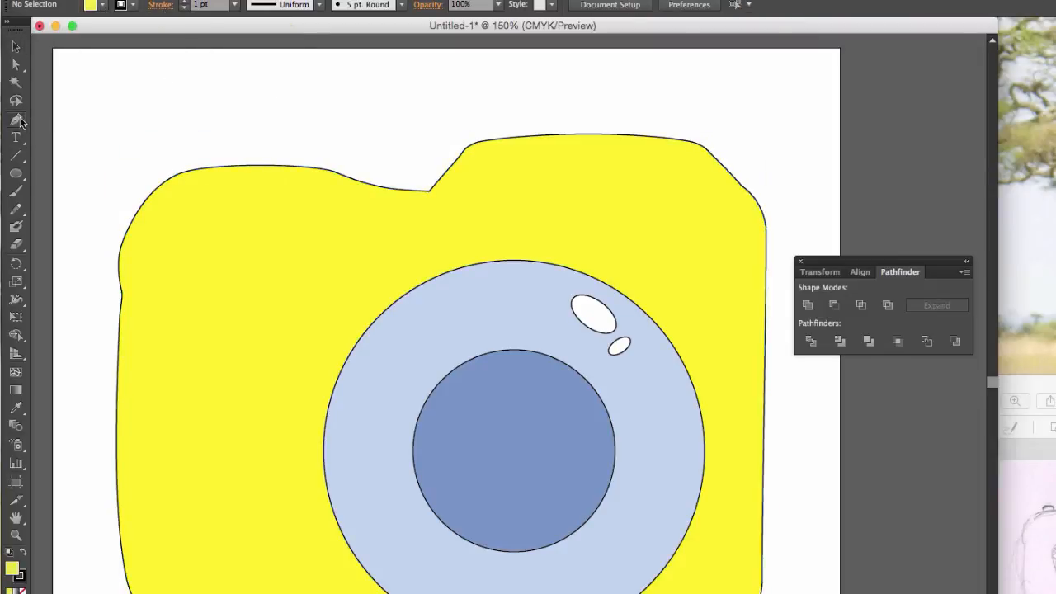
click(273, 264)
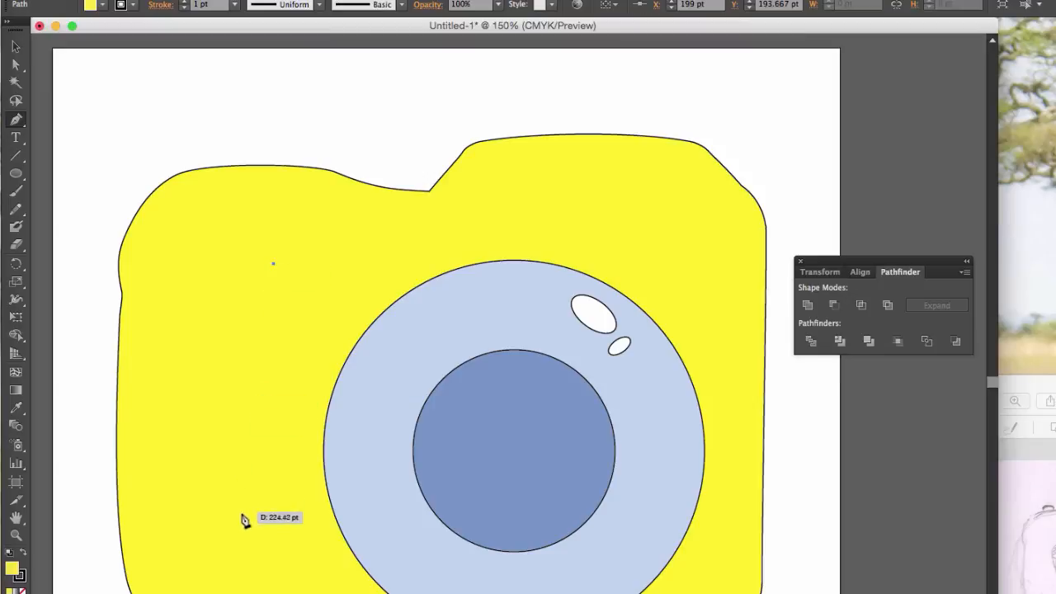
drag(243, 522, 247, 571)
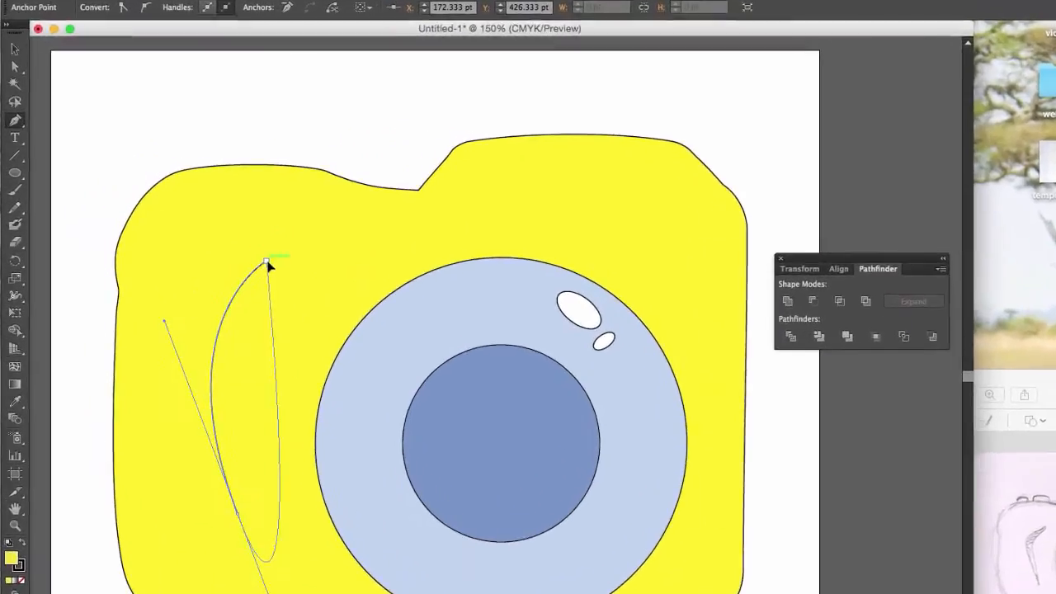
click(222, 227)
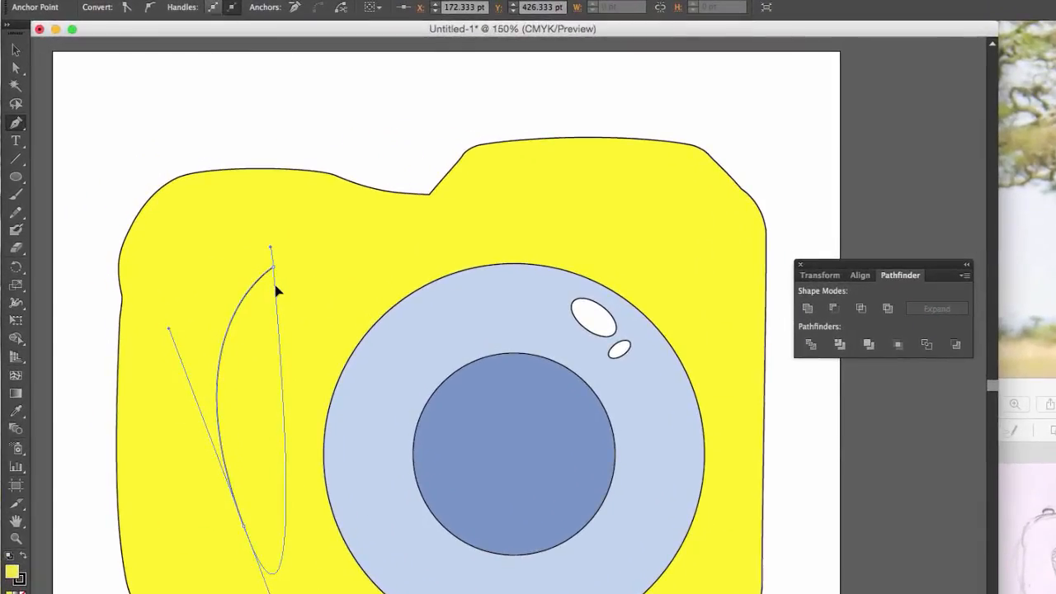
drag(280, 278, 370, 156)
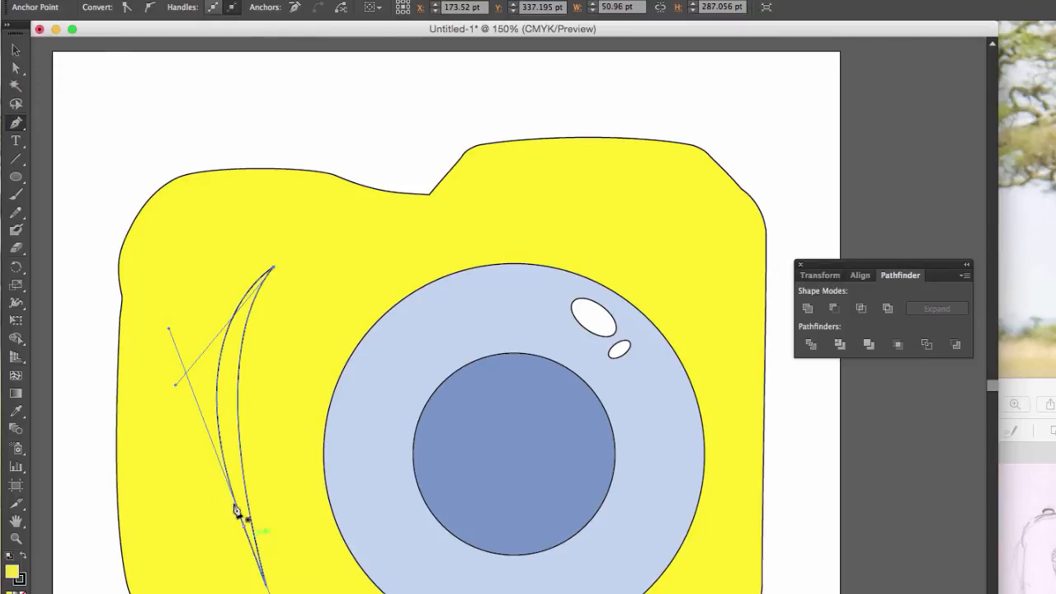
click(16, 67)
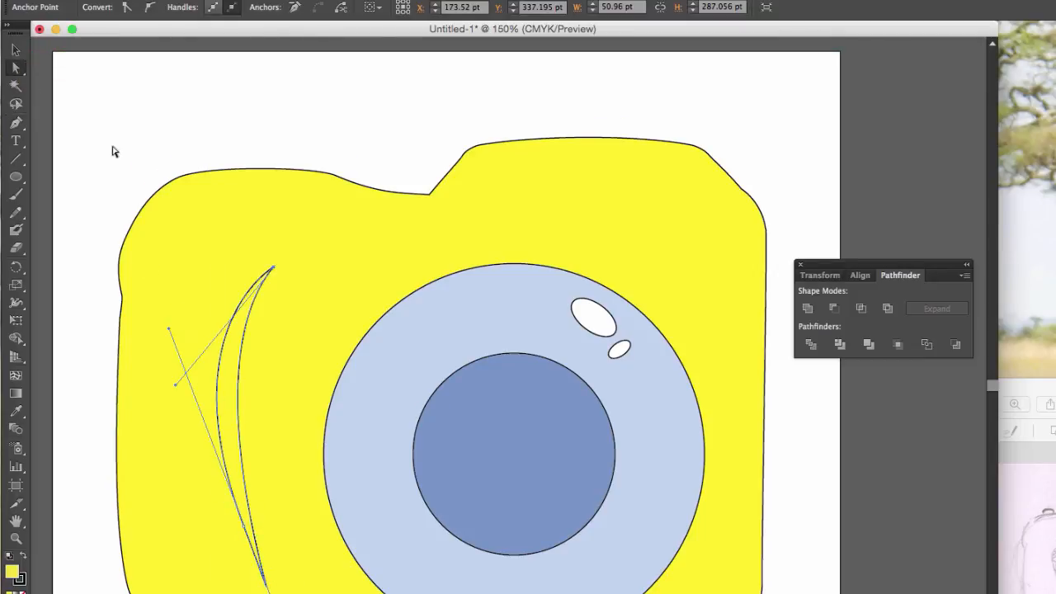
Step: Remove the bottom tip anchor of the crescent, shortening the shape to about 233 pt tall
click(111, 151)
click(246, 536)
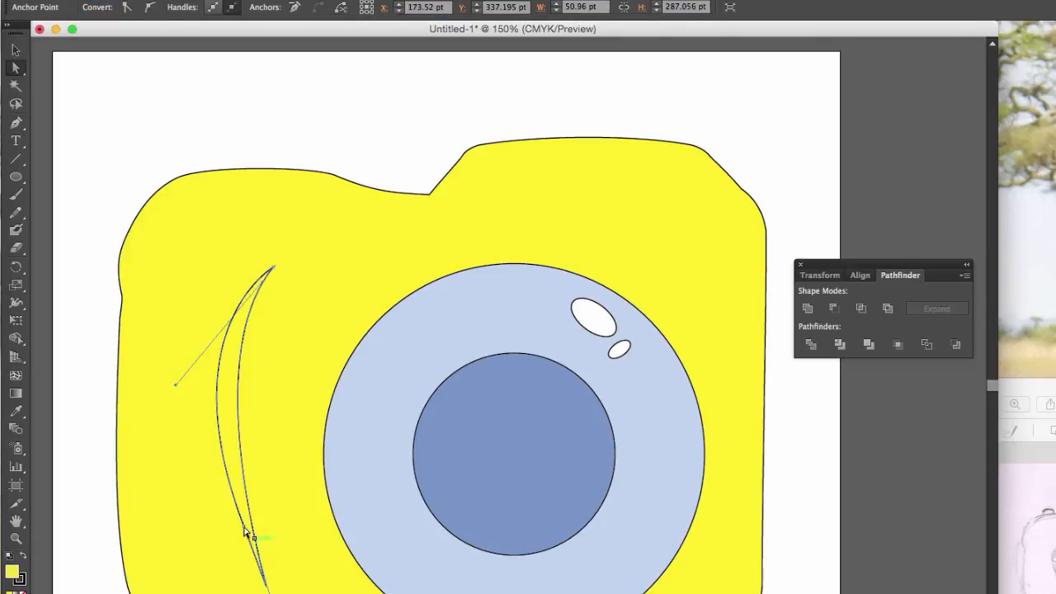
click(130, 8)
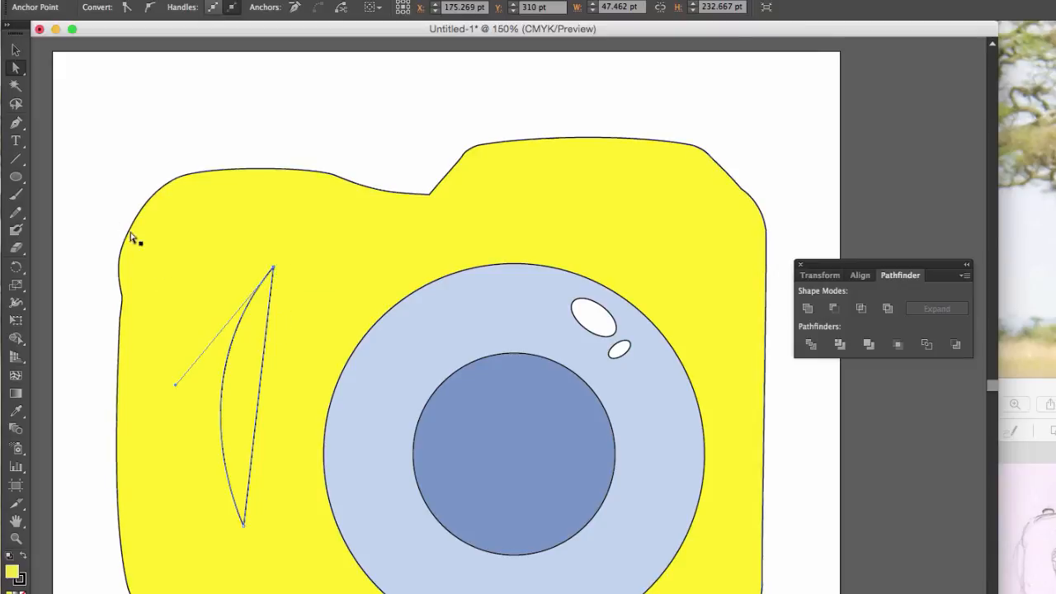
Step: Add an anchor midway along the crescent's straight inner edge, move it toward the outer edge and convert it to a smooth point
drag(16, 124, 87, 137)
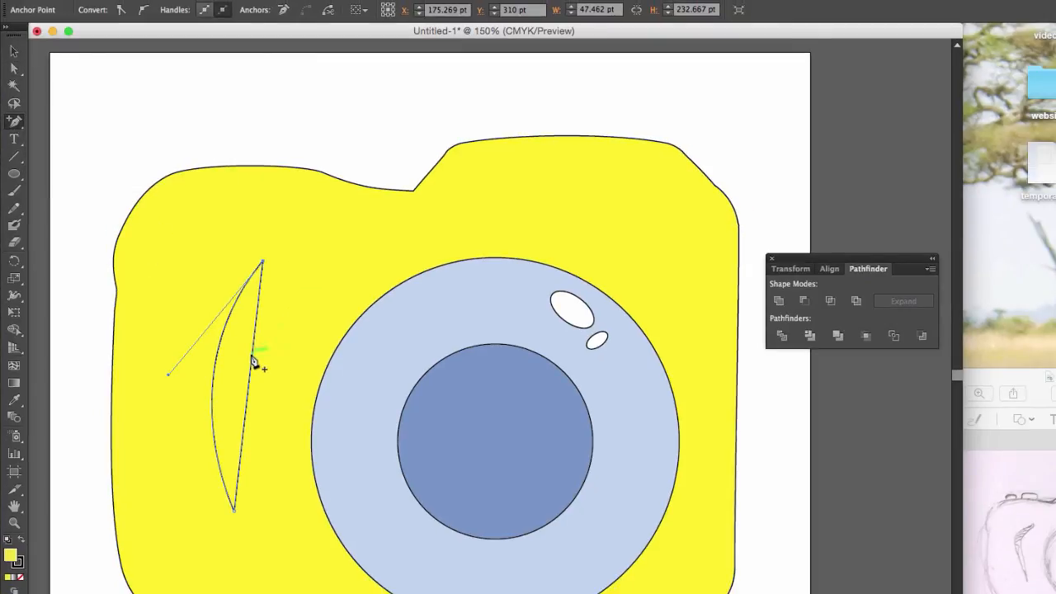
click(258, 359)
click(14, 68)
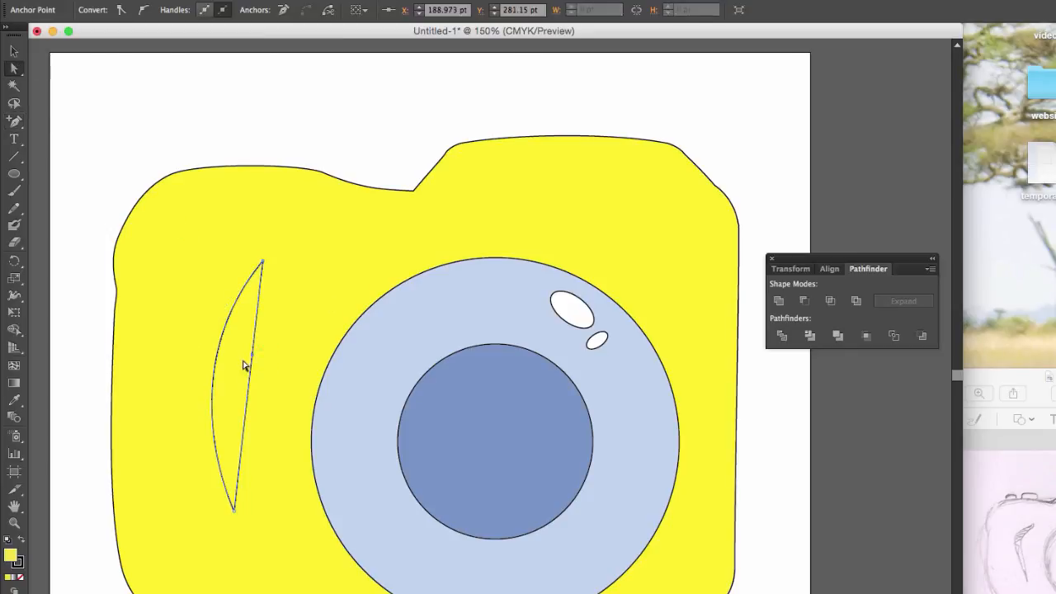
drag(250, 353, 233, 339)
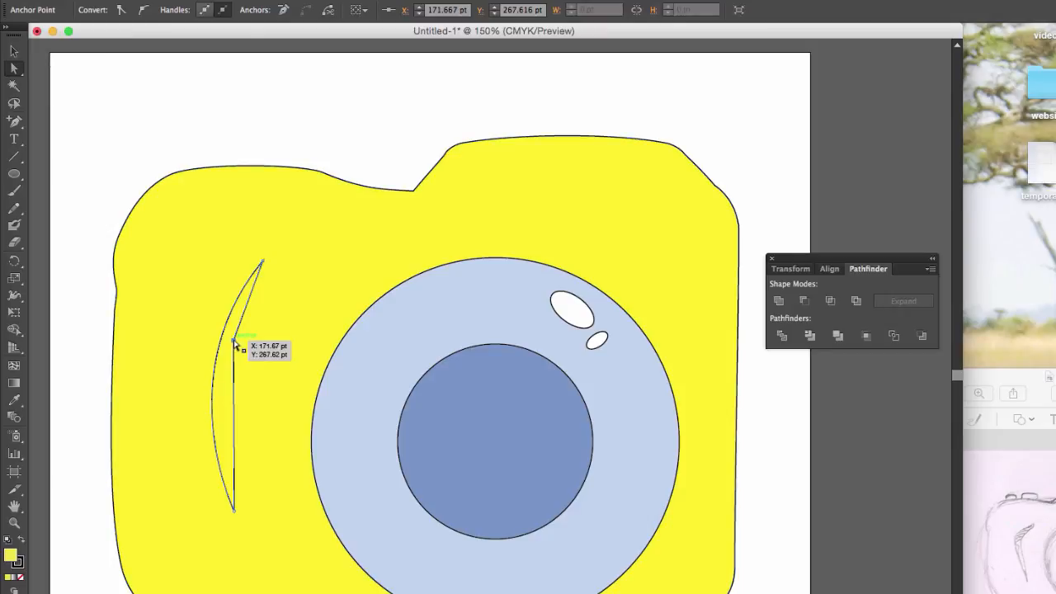
click(143, 10)
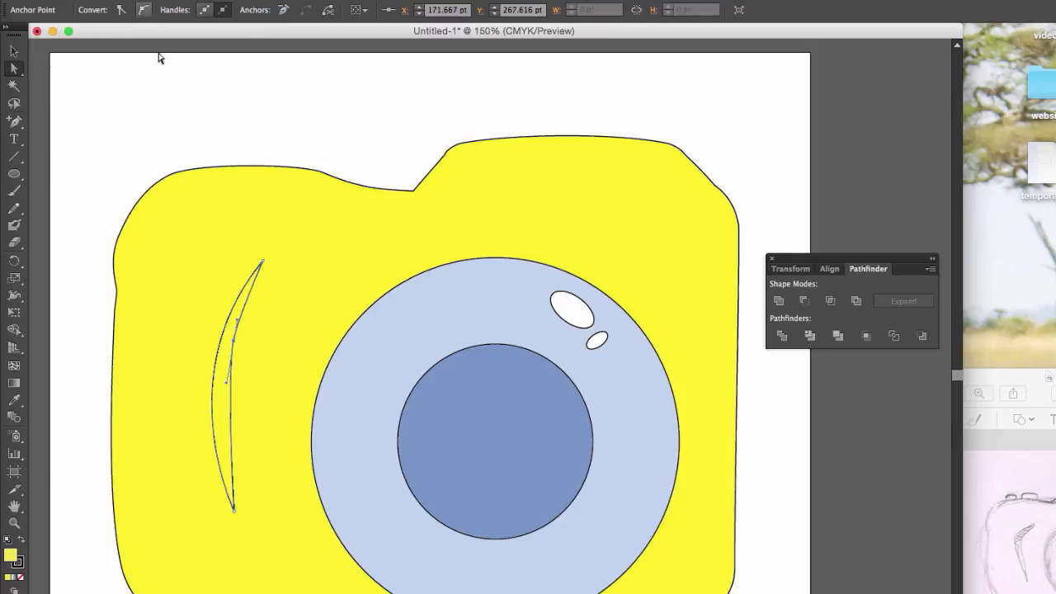
Step: Add an anchor on the crescent's outer edge and shift the upper bend of both edges outward, away from the lens
click(223, 332)
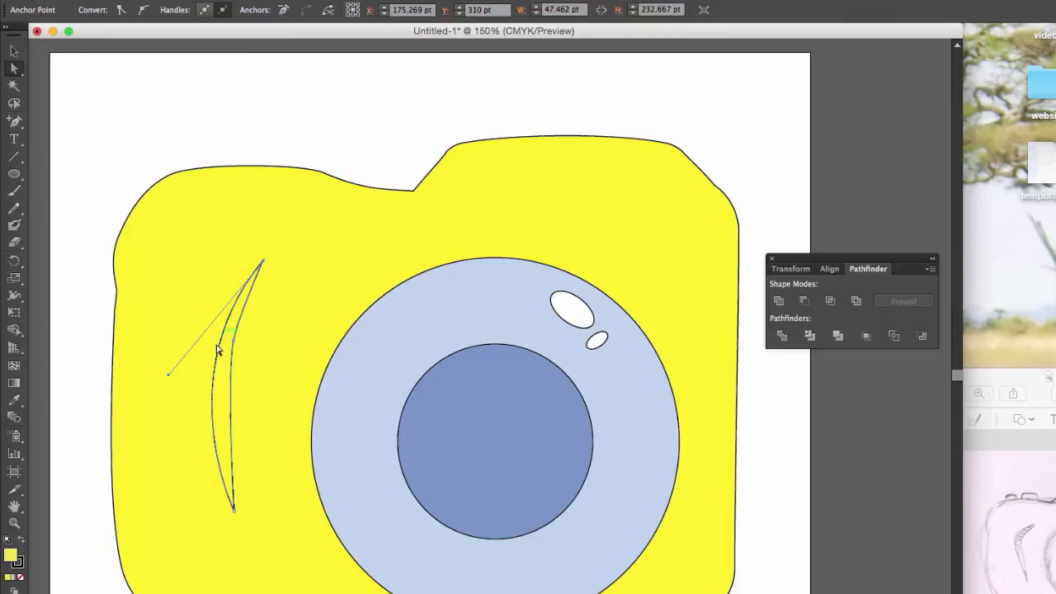
click(17, 124)
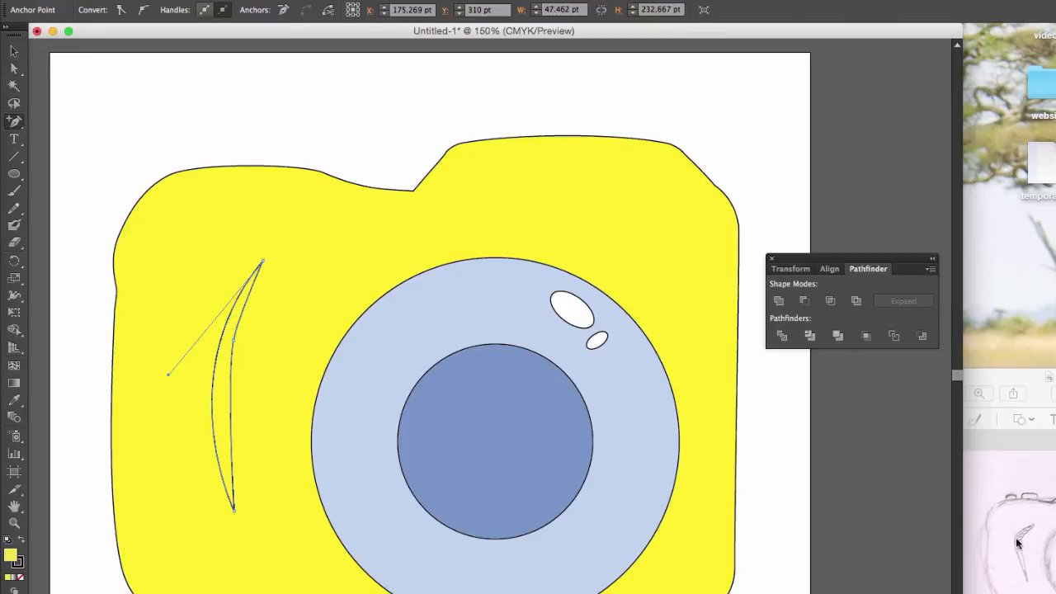
click(218, 356)
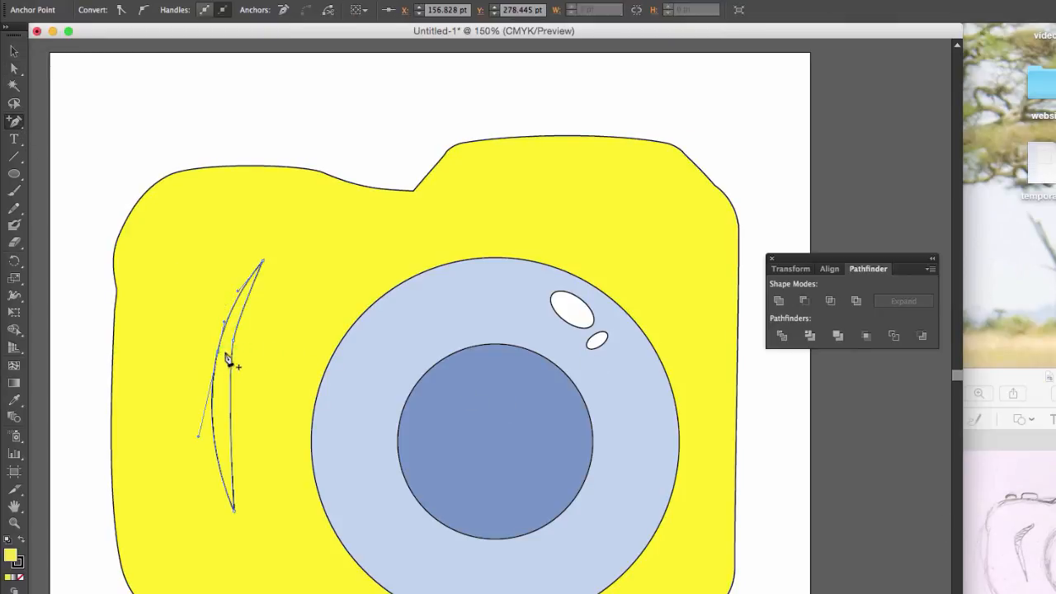
click(14, 68)
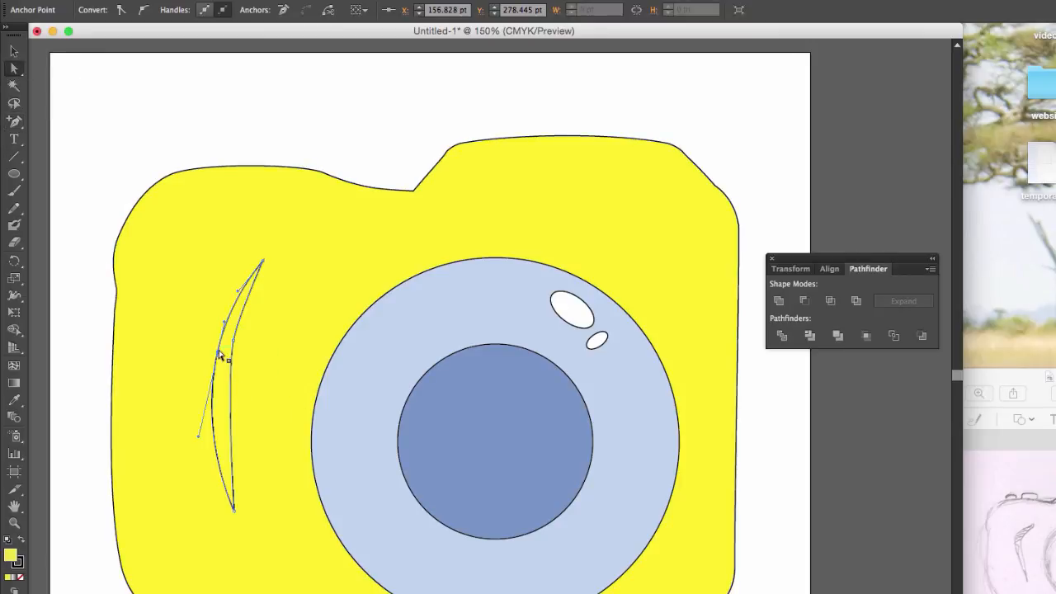
drag(219, 353, 217, 329)
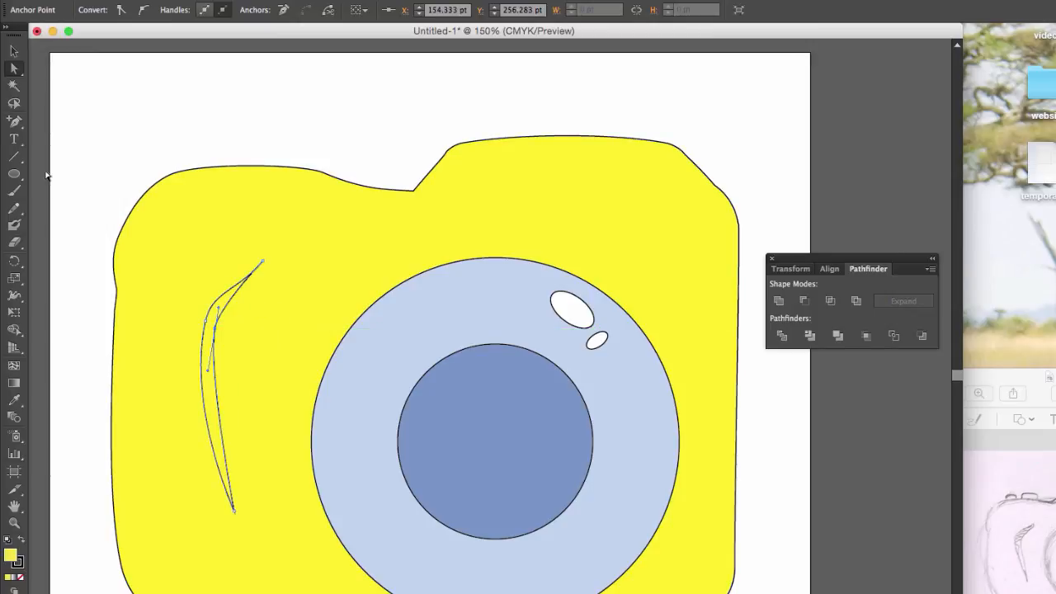
Step: Add an anchor on the inner edge near the upper tip and adjust the inner anchors to form a hooked tip
click(14, 121)
click(230, 305)
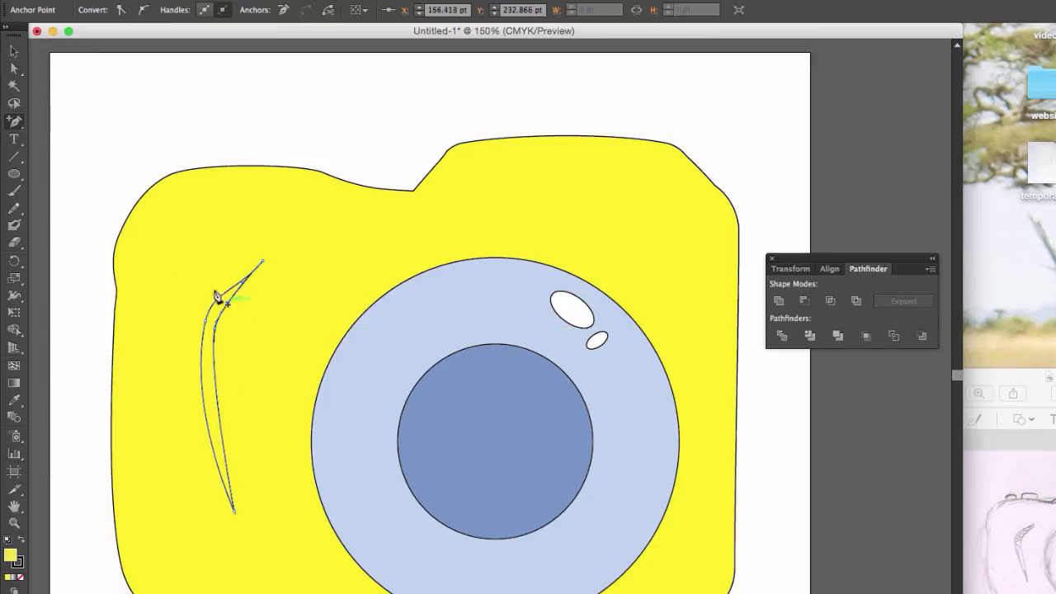
click(14, 69)
drag(228, 307, 239, 303)
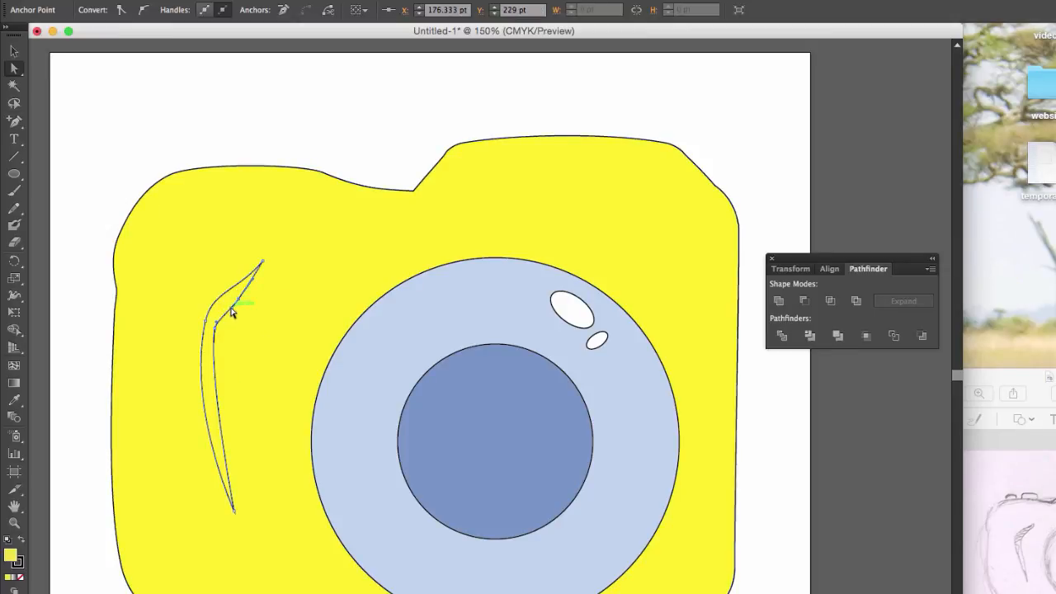
click(232, 304)
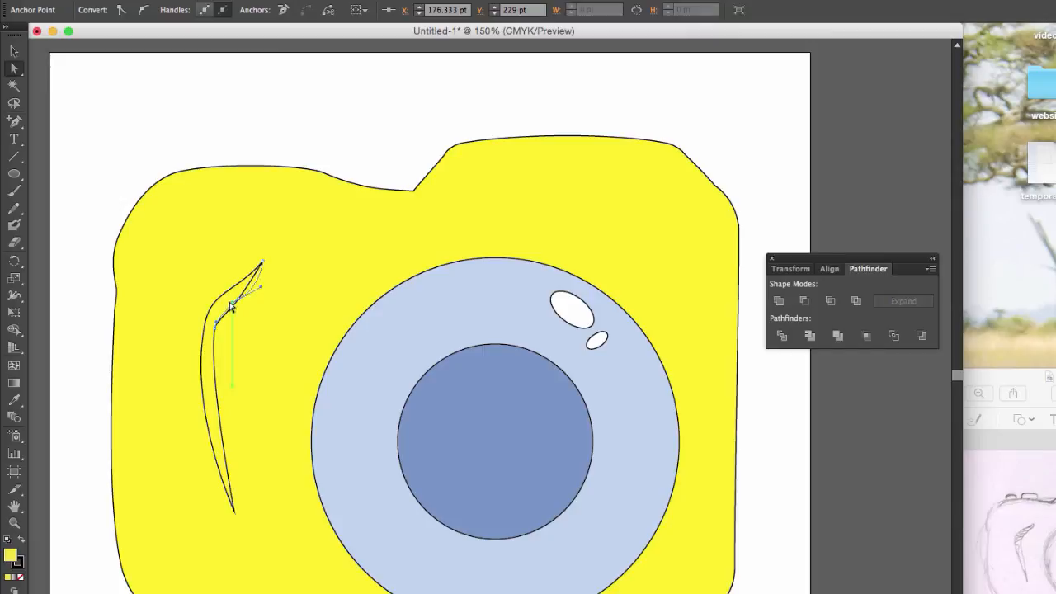
drag(232, 305, 218, 332)
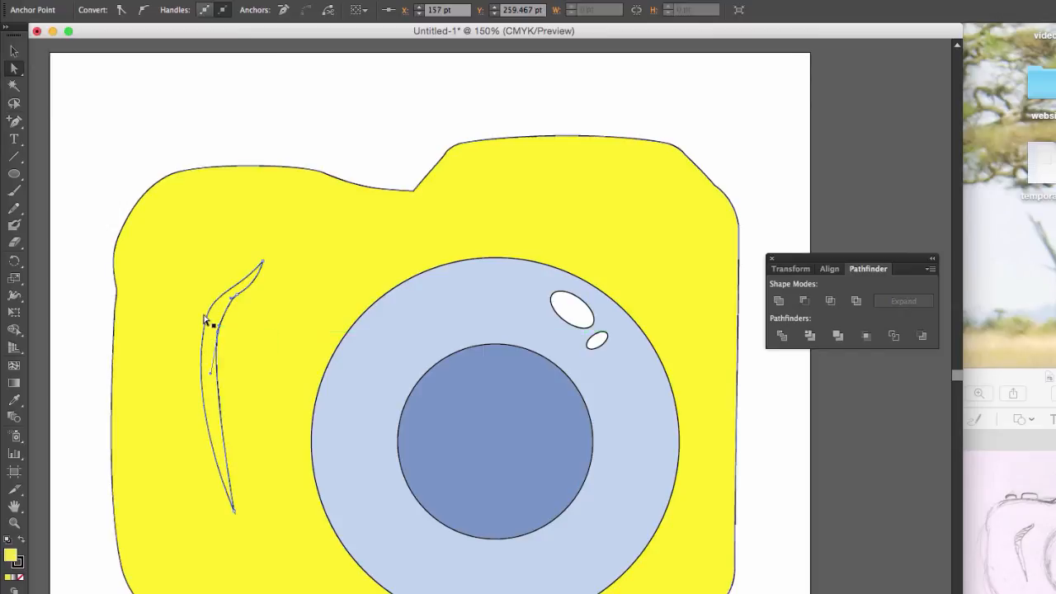
Step: Shorten the lower handle of the outer bend anchor to flatten the accent's outer edge, and deselect the shape
click(206, 321)
drag(187, 405, 193, 376)
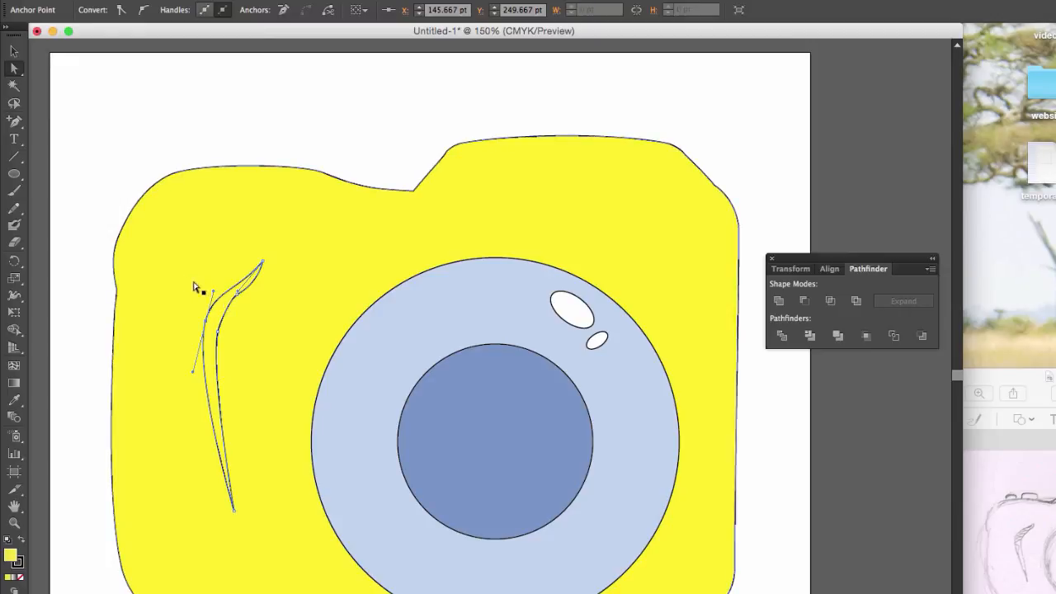
key(v)
click(170, 123)
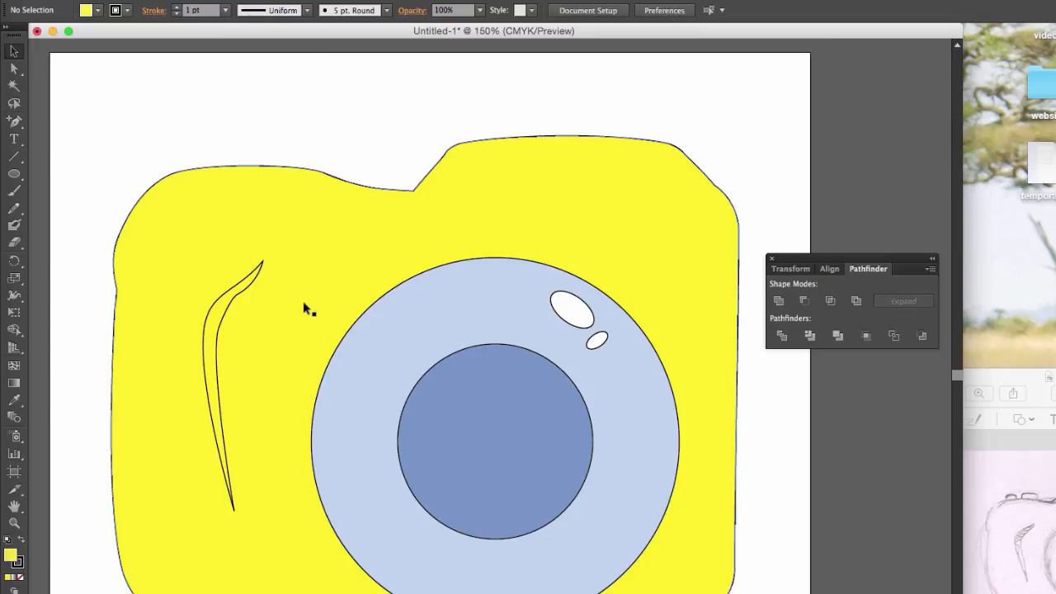
Step: Widen the curved accent toward the lens to about 70 pt, keeping its height, and deselect it
click(243, 295)
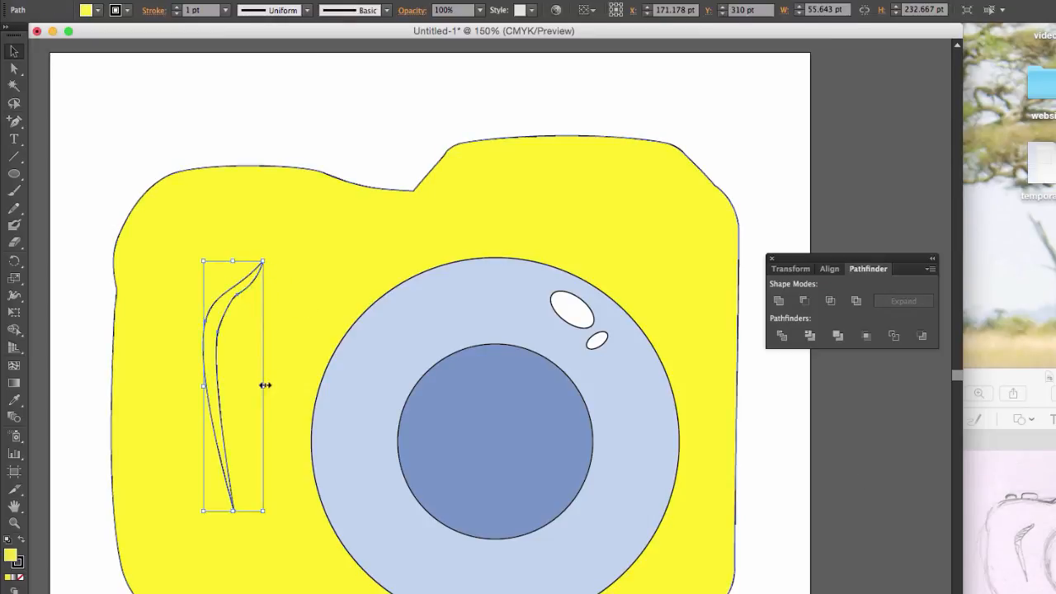
drag(263, 386, 279, 388)
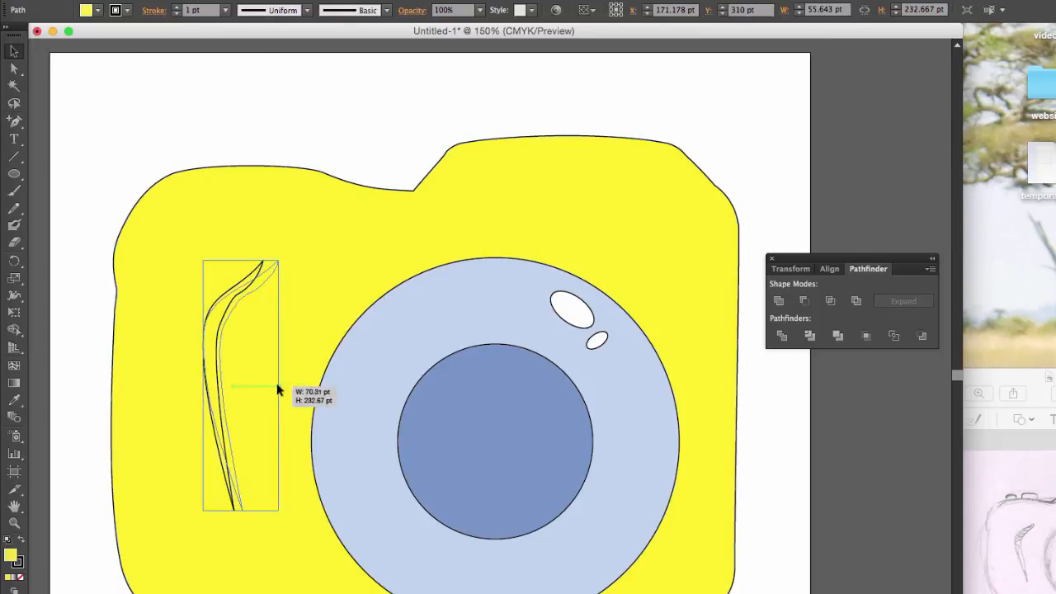
click(229, 147)
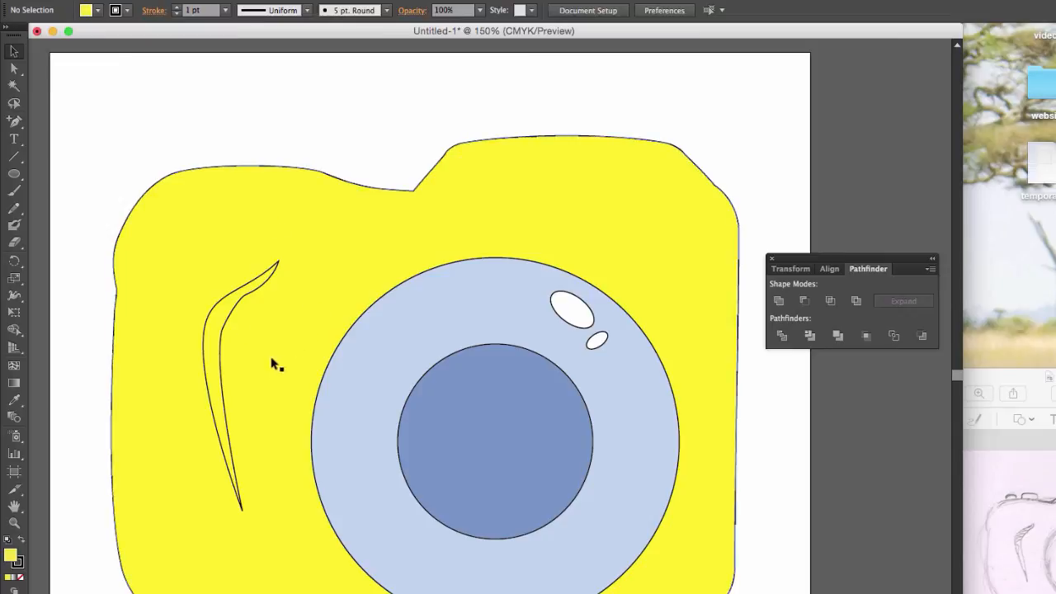
Step: Smooth the inner edge's bend on the curved accent by adjusting its anchor handles, and deselect the shape
click(237, 302)
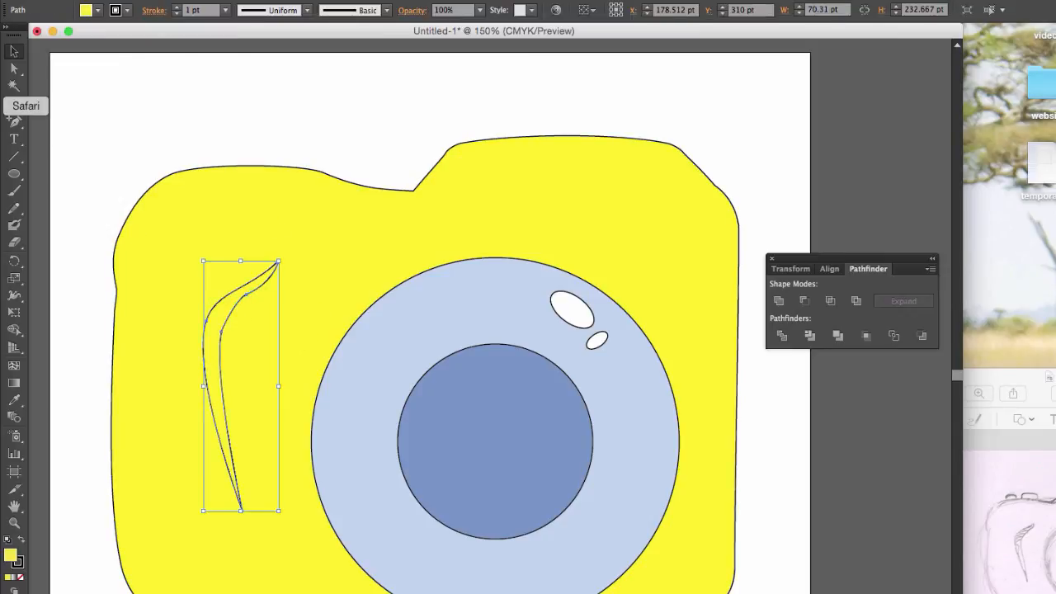
click(14, 68)
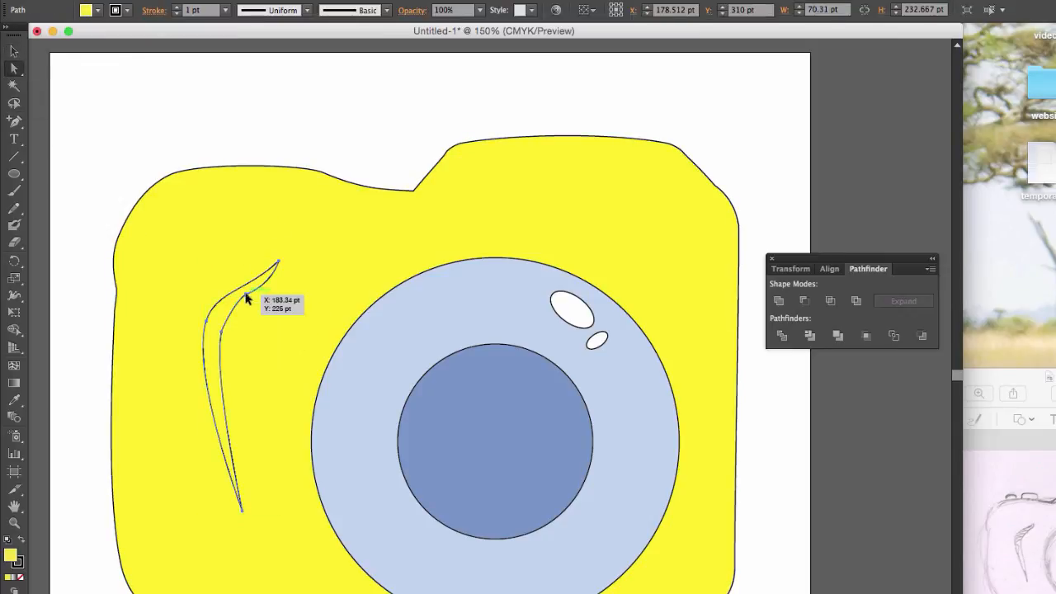
click(238, 301)
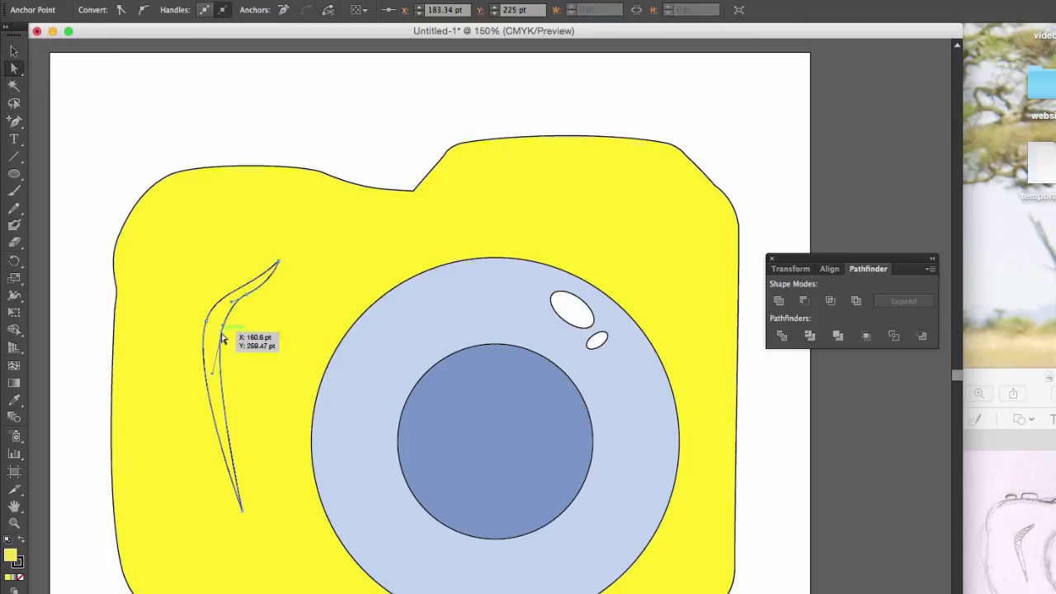
click(224, 331)
drag(223, 322, 226, 310)
click(14, 51)
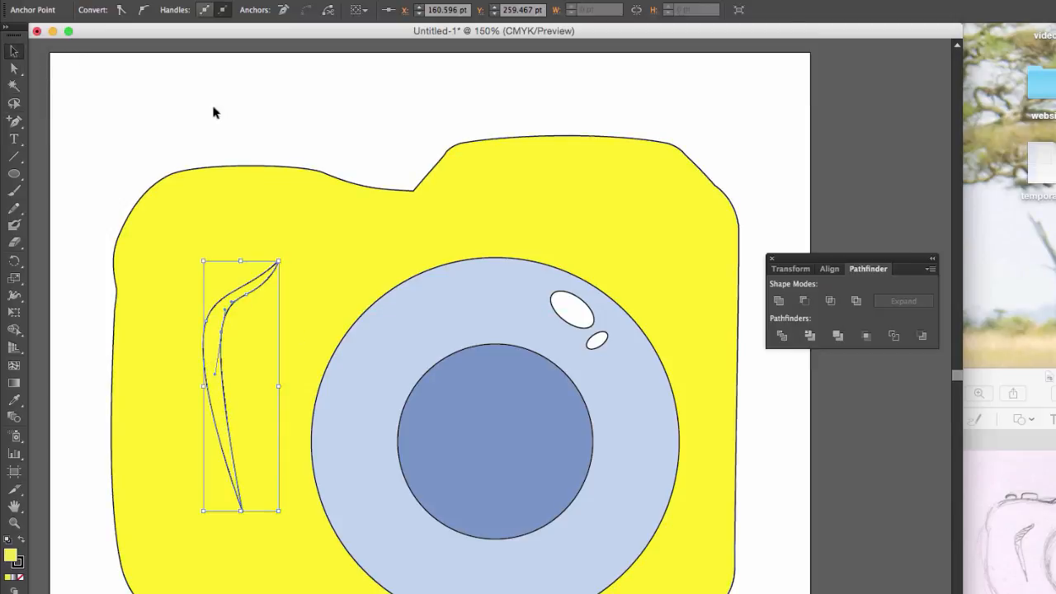
click(221, 112)
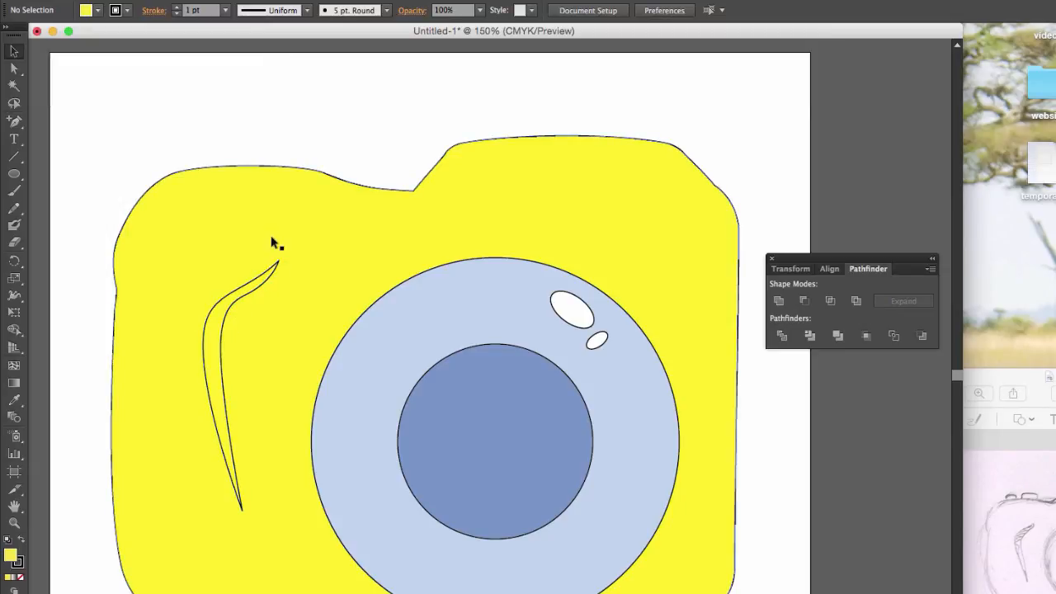
Step: Fill the camera body with the saved medium blue swatch that matches the inner lens circle
click(251, 289)
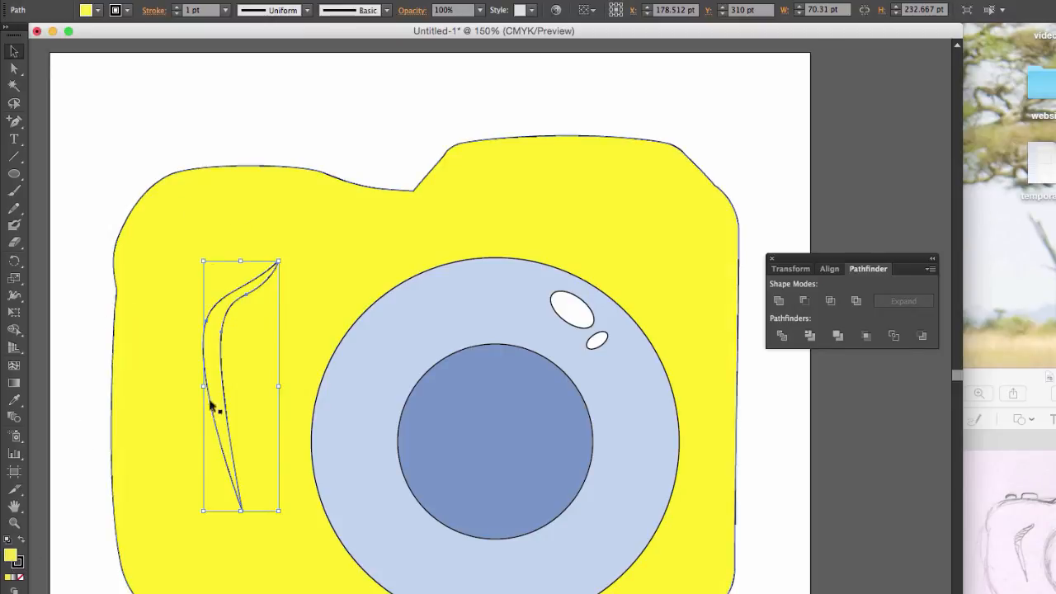
click(200, 240)
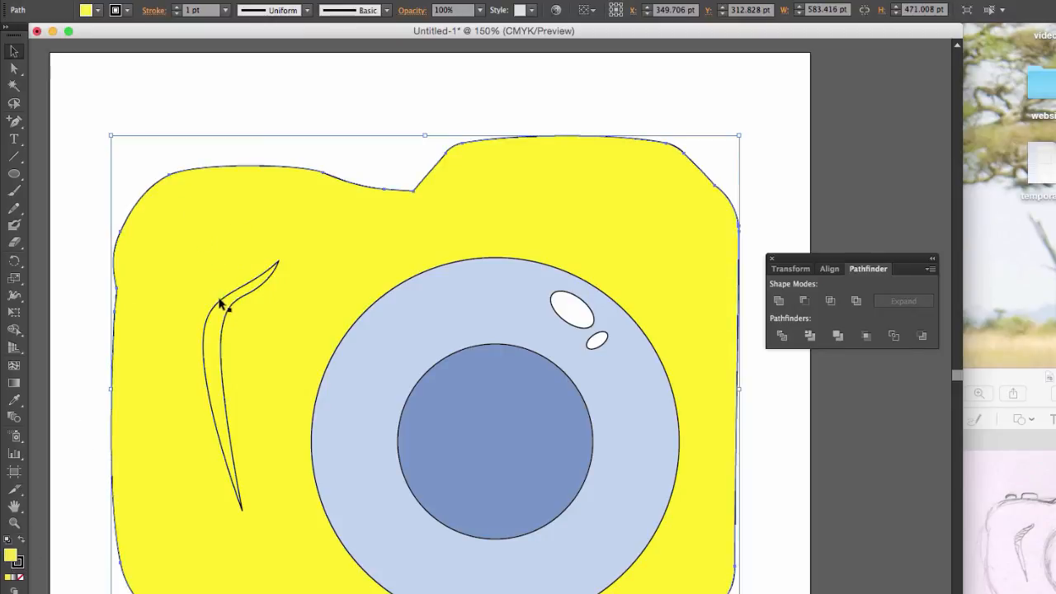
click(222, 302)
click(176, 232)
click(92, 11)
click(69, 65)
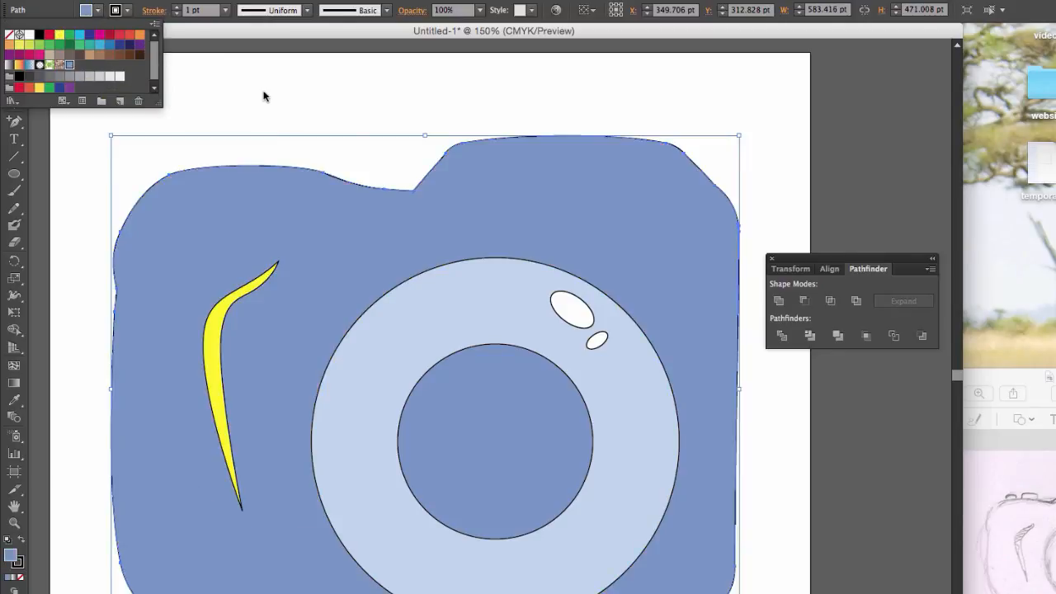
click(264, 93)
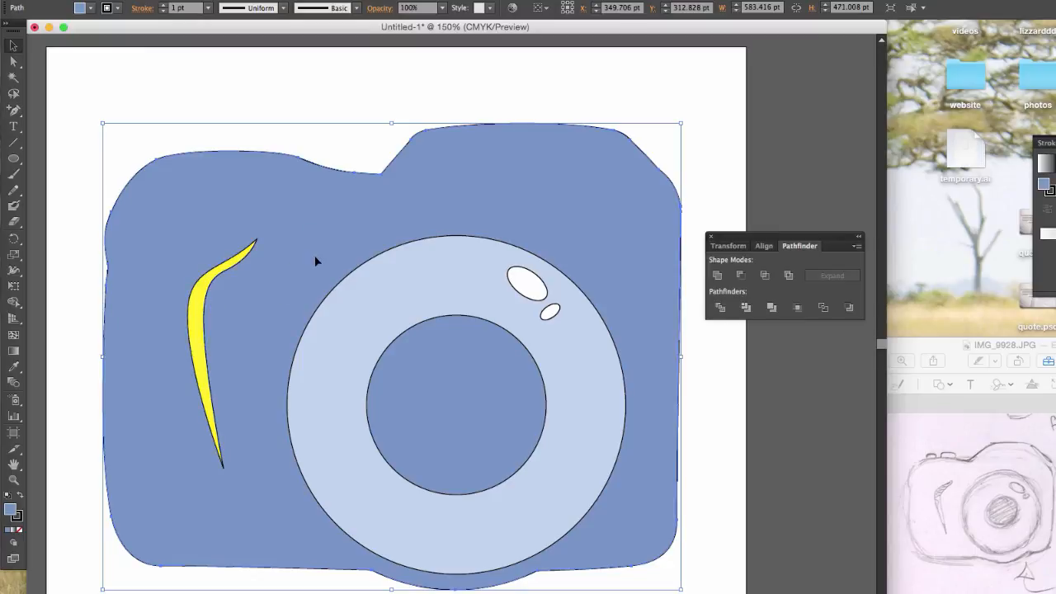
Step: Fill the curved accent with the body's blue and darken that fill slightly in the Color Picker, keeping the accent selected
click(202, 277)
click(90, 7)
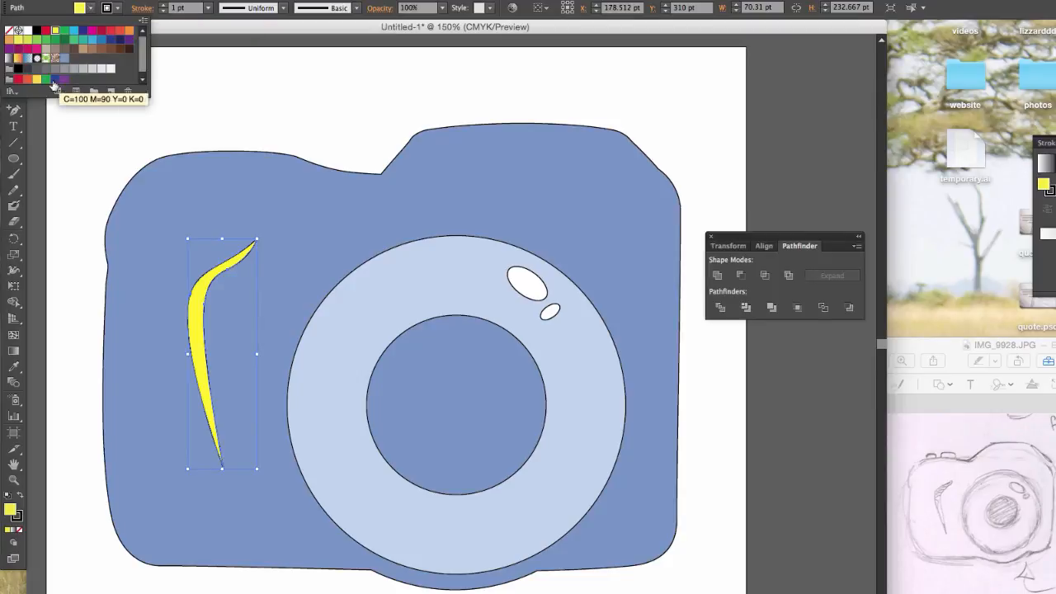
click(64, 57)
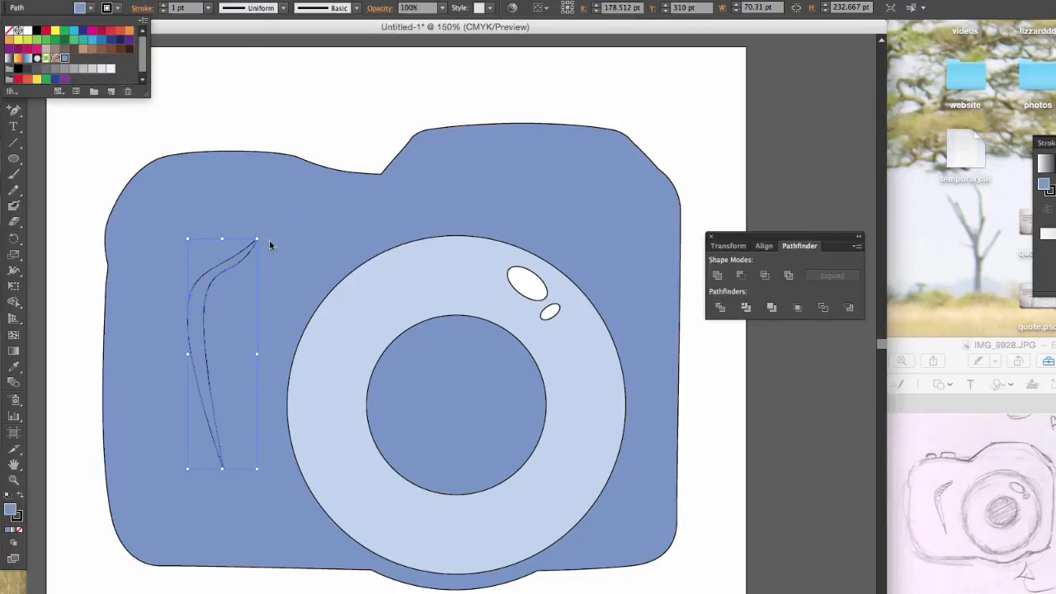
click(257, 100)
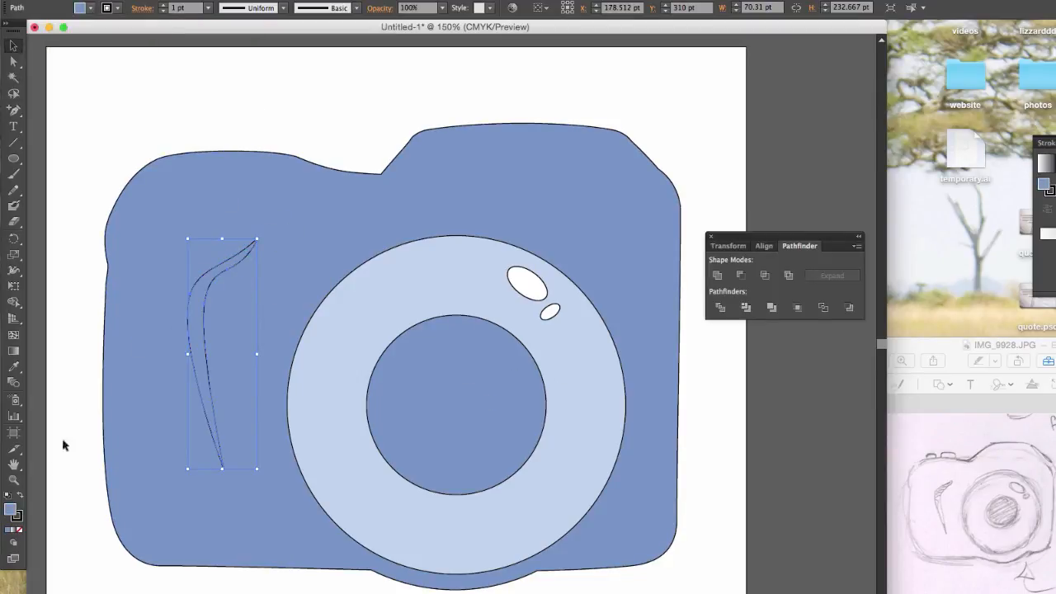
double_click(11, 510)
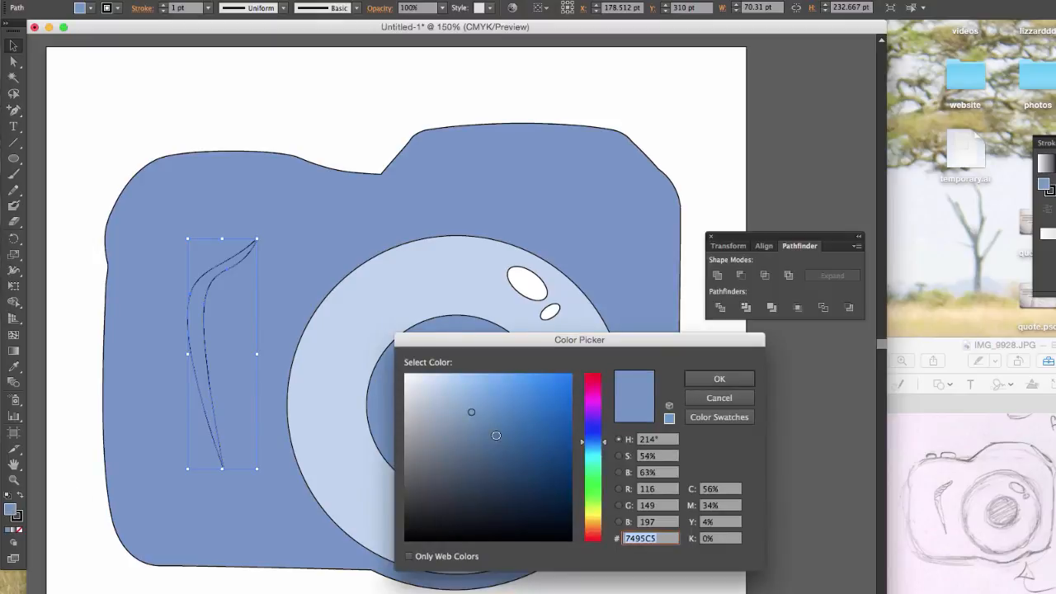
drag(496, 435, 499, 444)
click(693, 379)
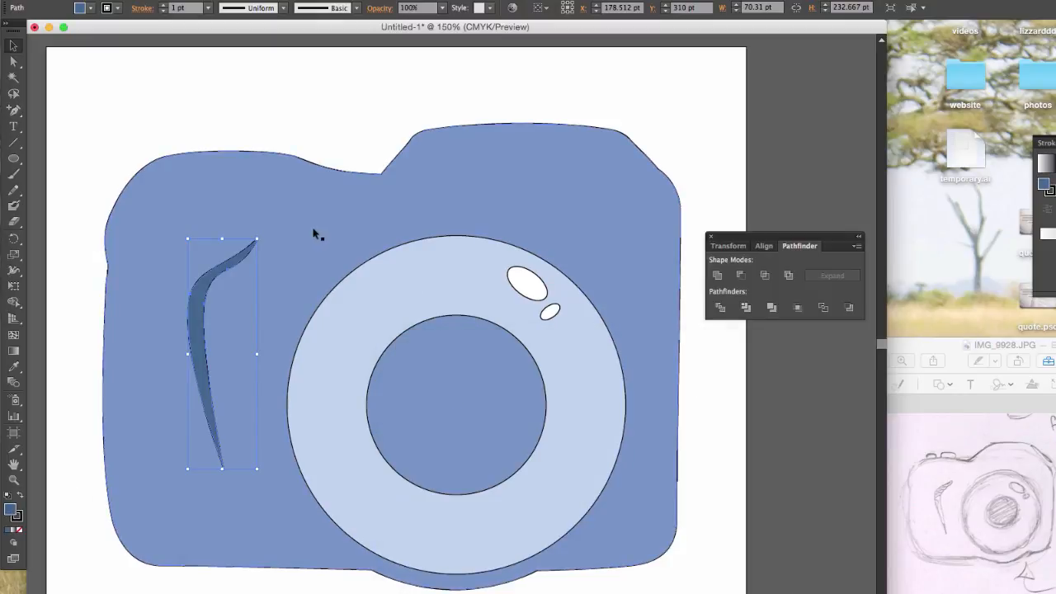
click(309, 111)
click(198, 288)
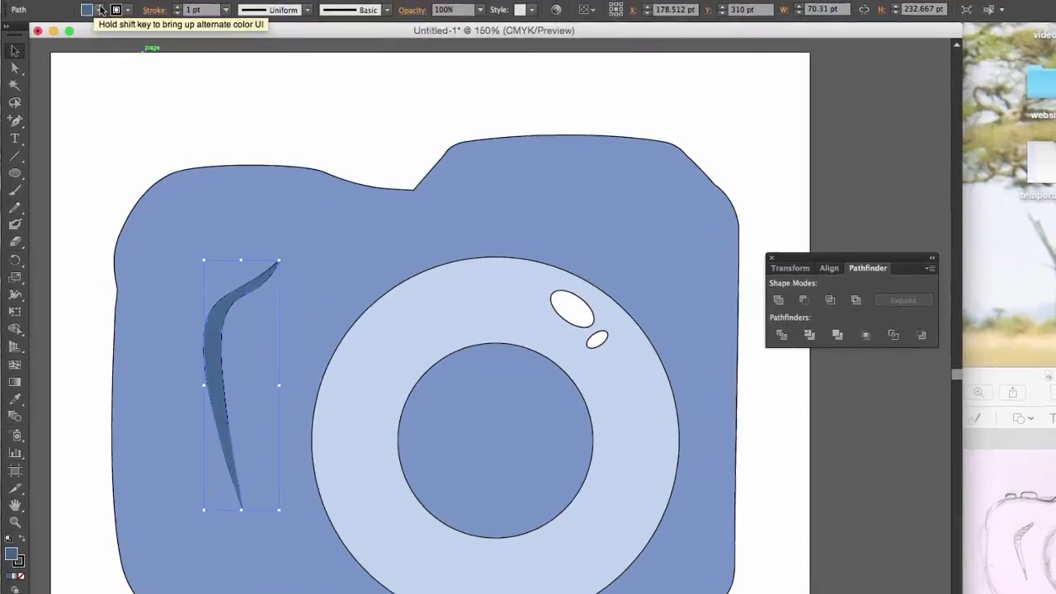
Step: Save the curved accent's darker blue fill as a new swatch
click(81, 8)
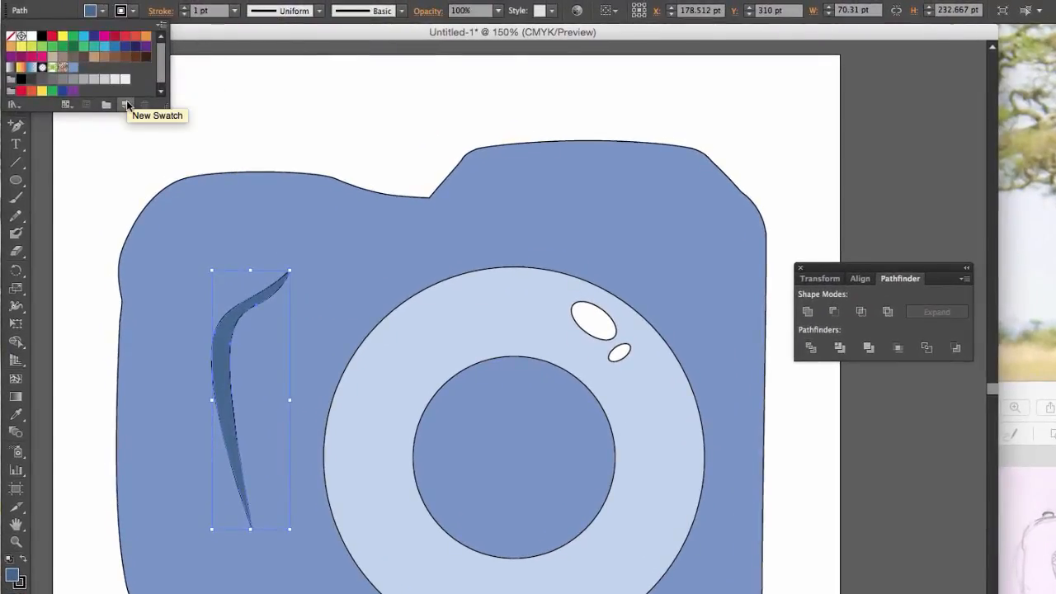
click(126, 105)
click(733, 456)
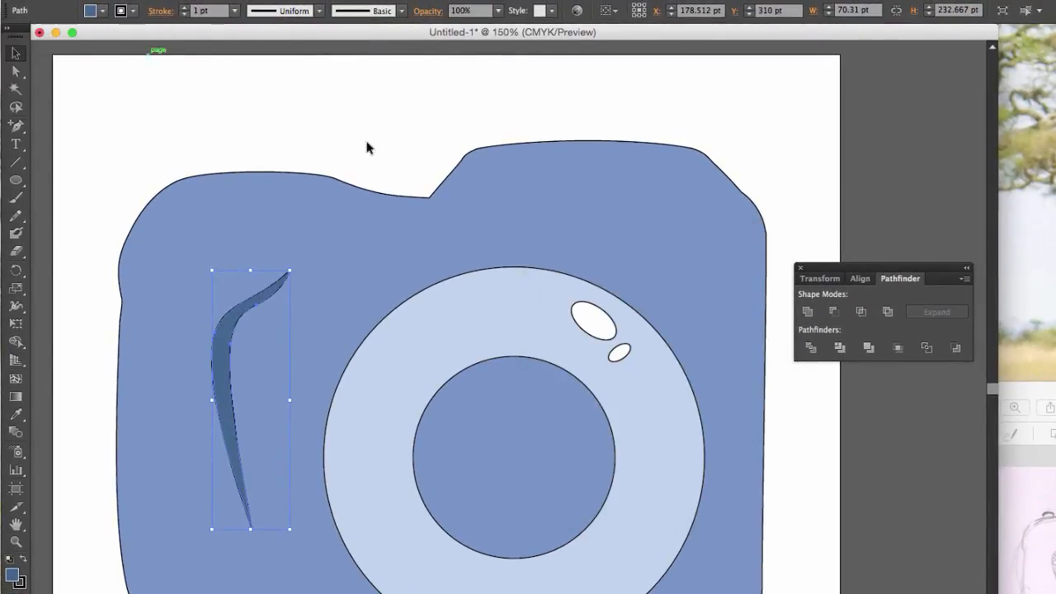
Step: Fill the inner lens circle with the saved darker blue swatch from the curved accent, and deselect it
click(516, 510)
click(91, 10)
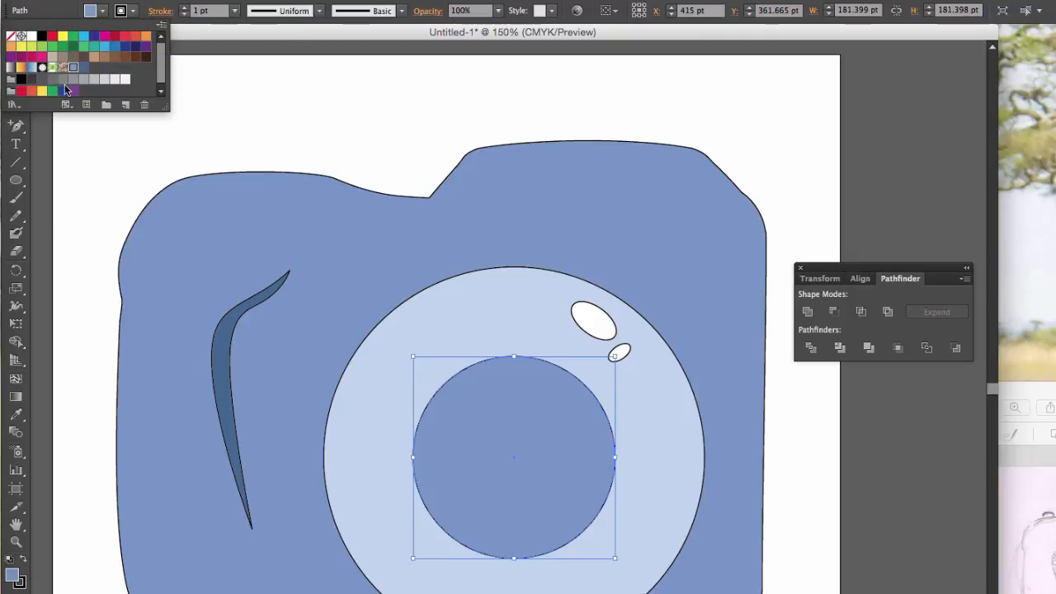
click(83, 67)
click(327, 100)
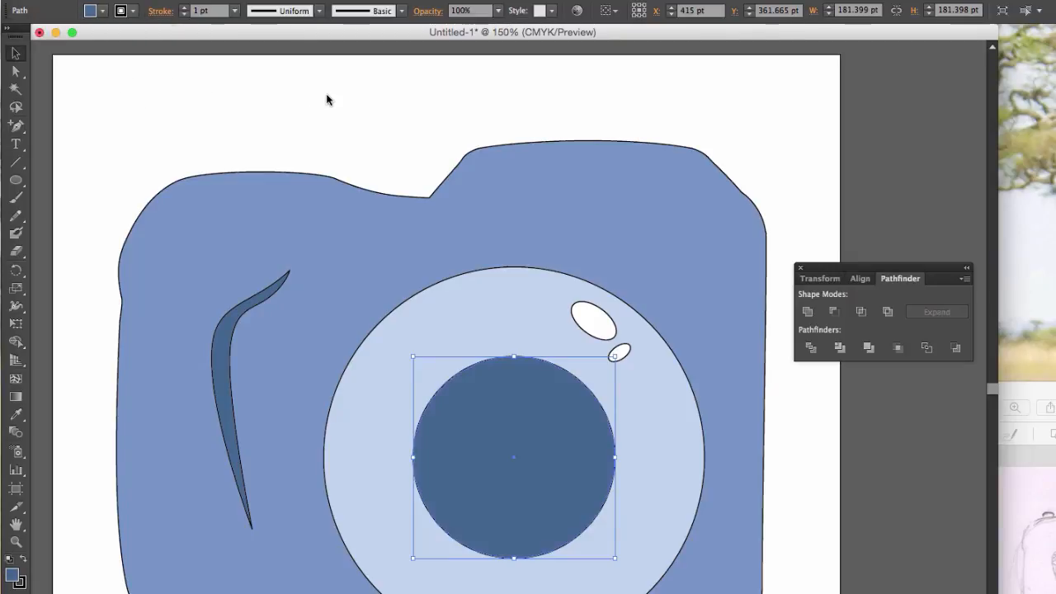
click(326, 100)
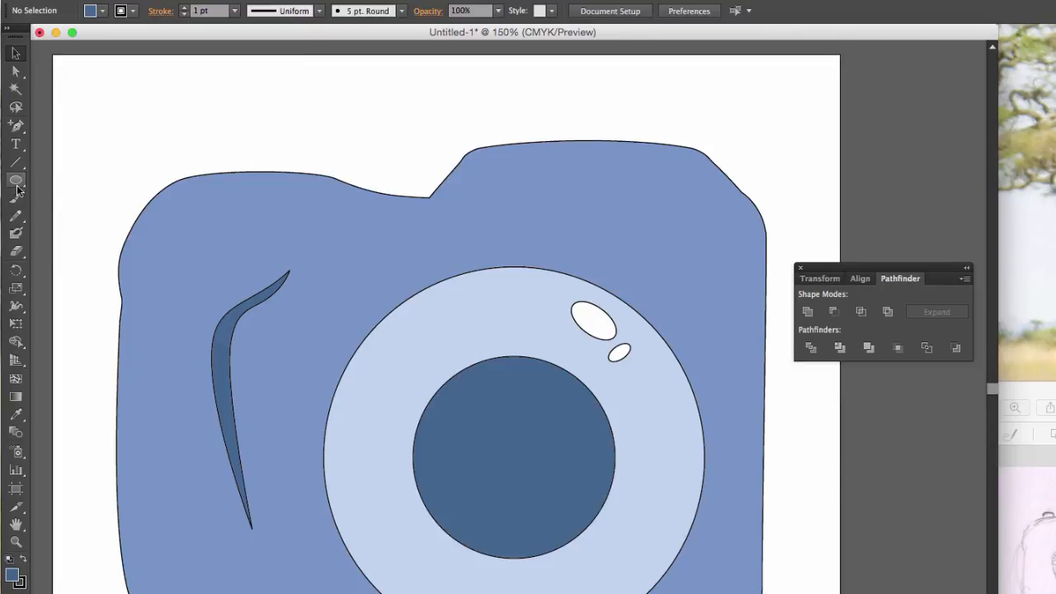
Step: Draw two medium blue rounded rectangles above the body's upper-left edge, about 33 × 17 pt and 65 × 25 pt, as camera buttons
drag(17, 190, 75, 199)
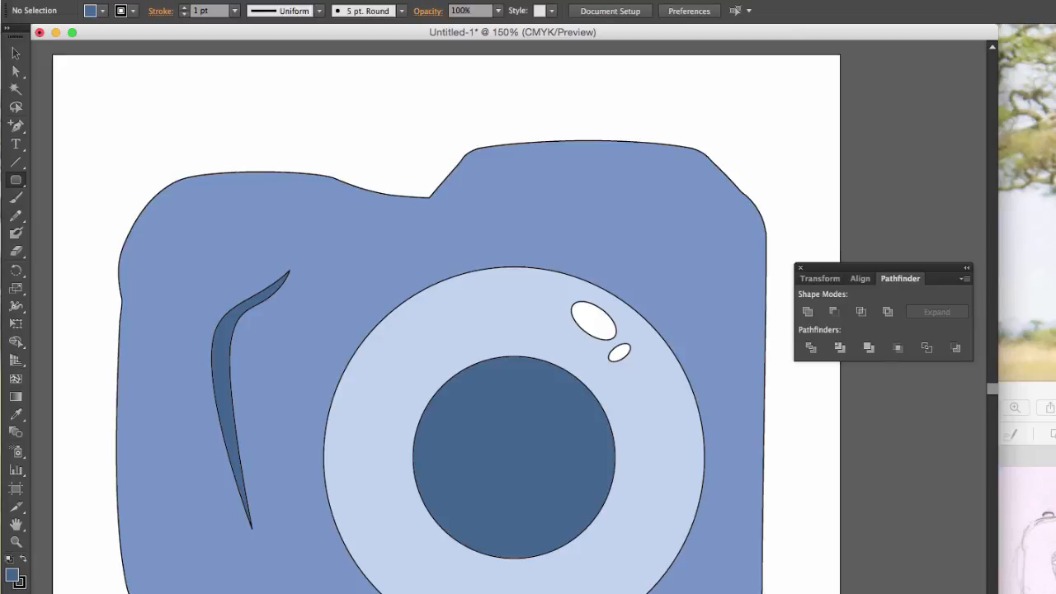
click(92, 11)
click(76, 67)
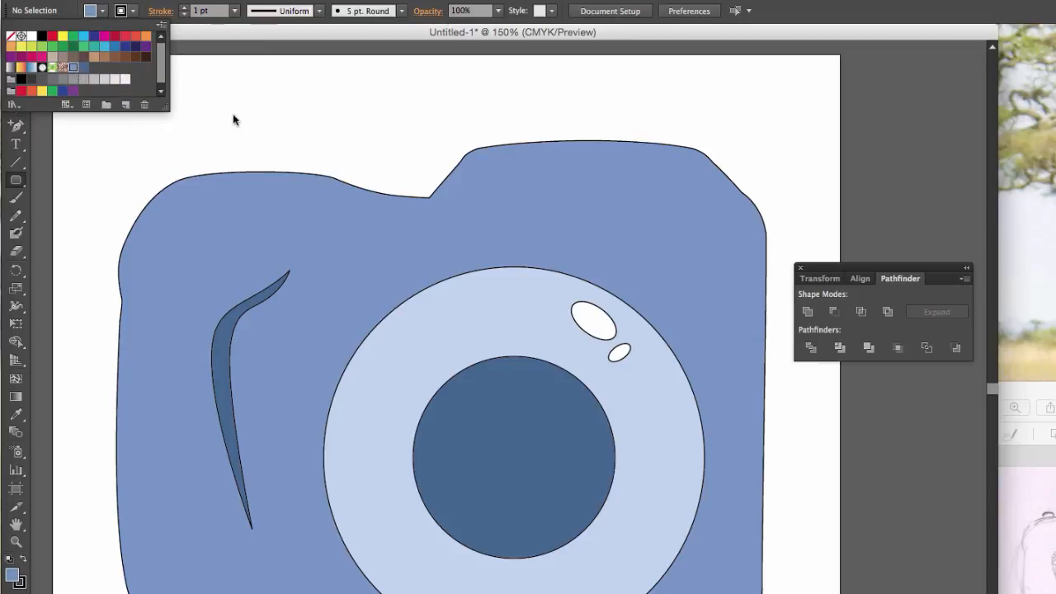
click(222, 77)
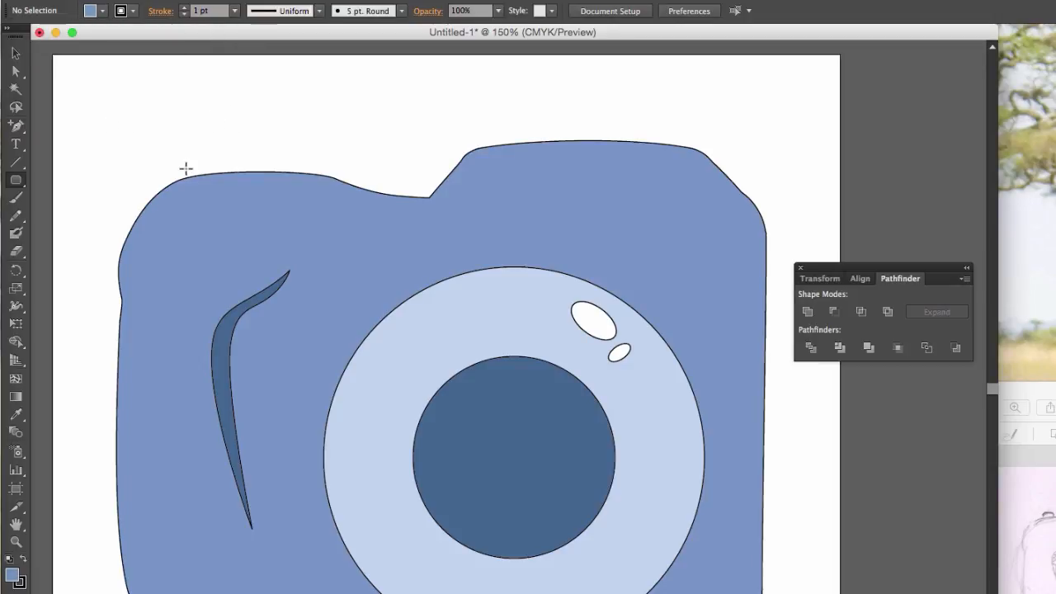
drag(186, 169, 314, 143)
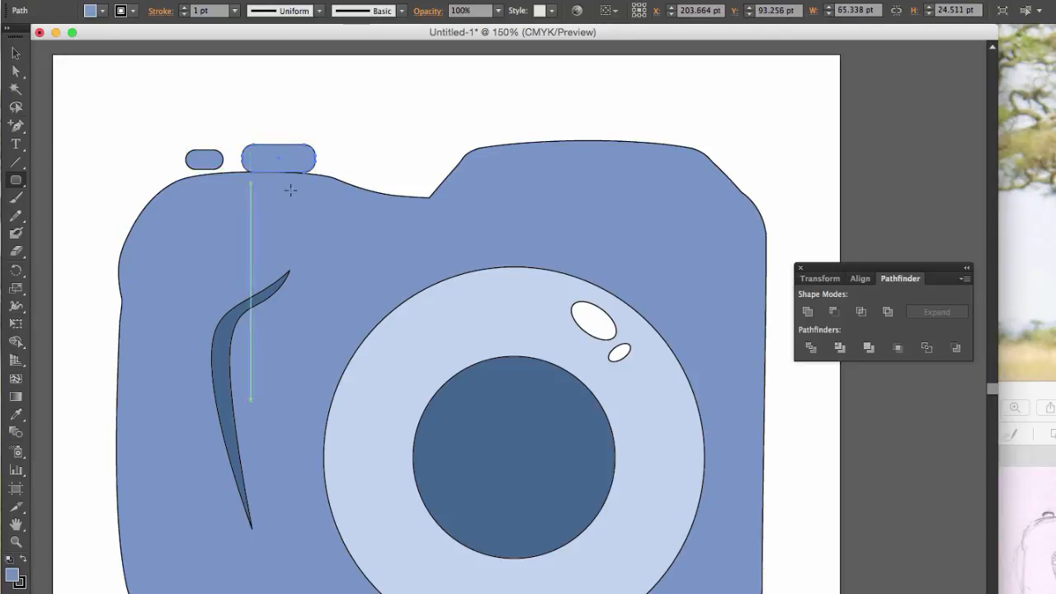
Step: Rotate the small button about 4° counterclockwise, move both buttons down to overlap the body's upper edge, and deselect them
click(13, 56)
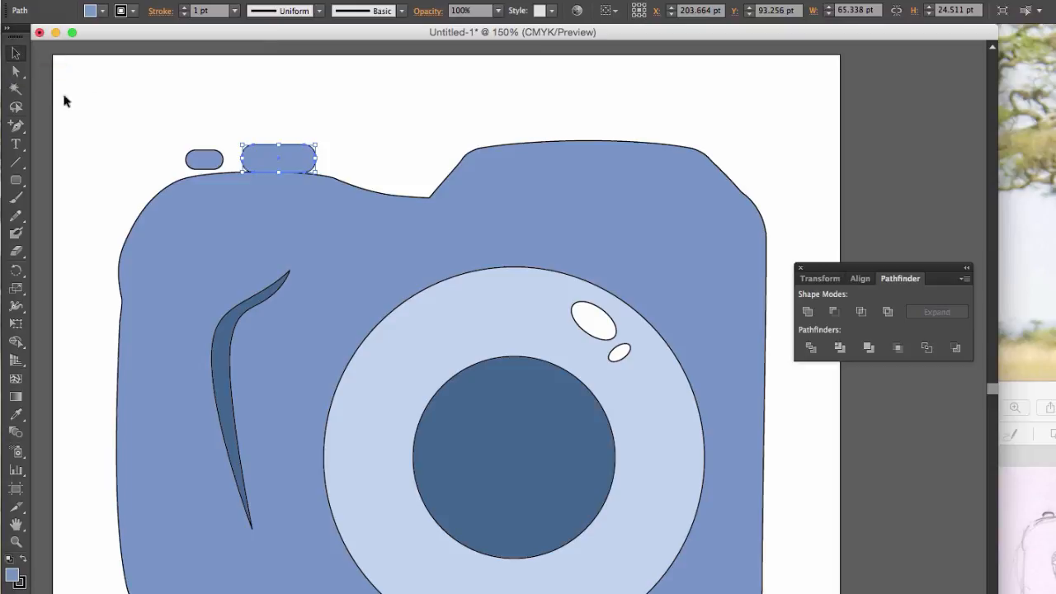
click(190, 160)
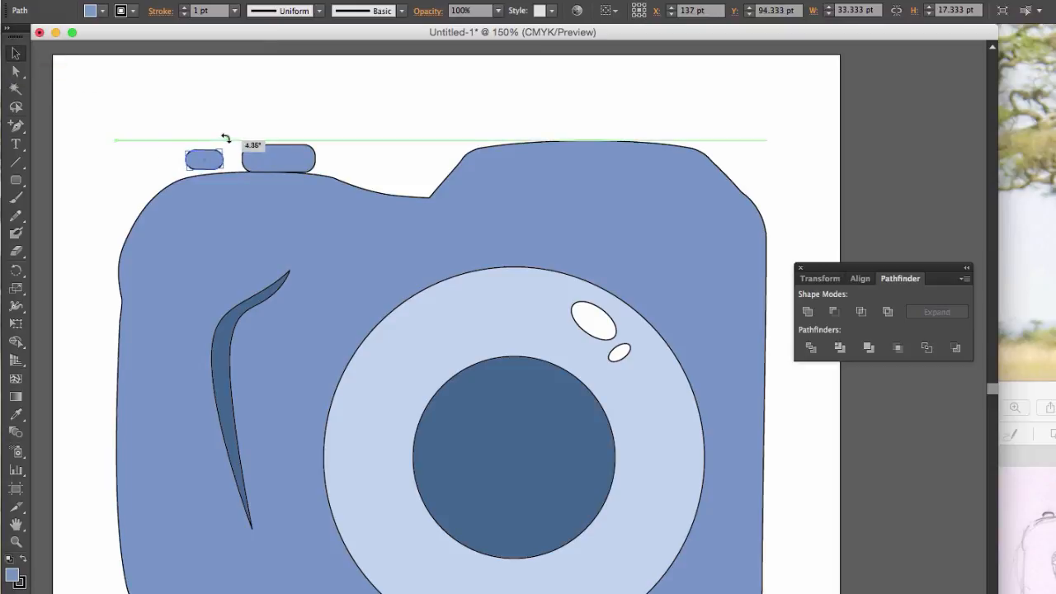
drag(216, 161, 264, 167)
key(super+shift+a)
click(317, 138)
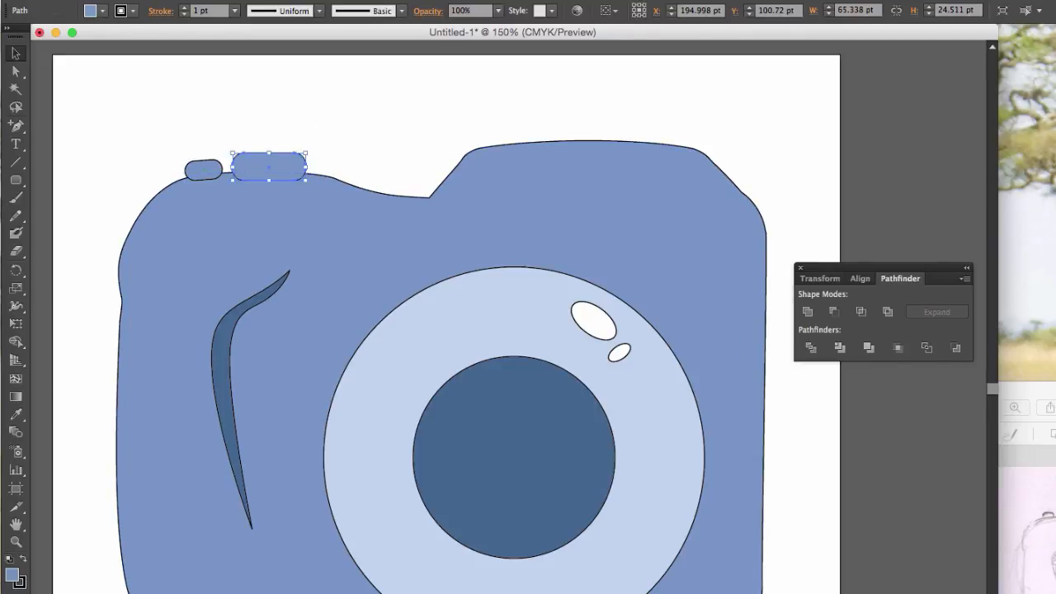
click(339, 123)
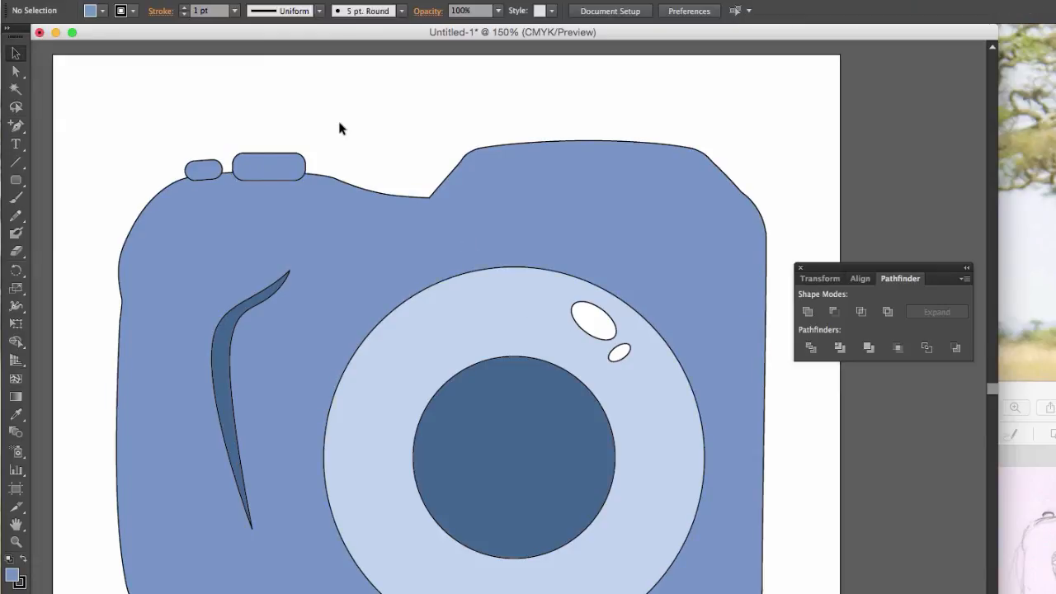
Step: Fill both camera buttons with the darker blue swatch C=82 M=60 Y=22 K=4
click(253, 164)
click(202, 169)
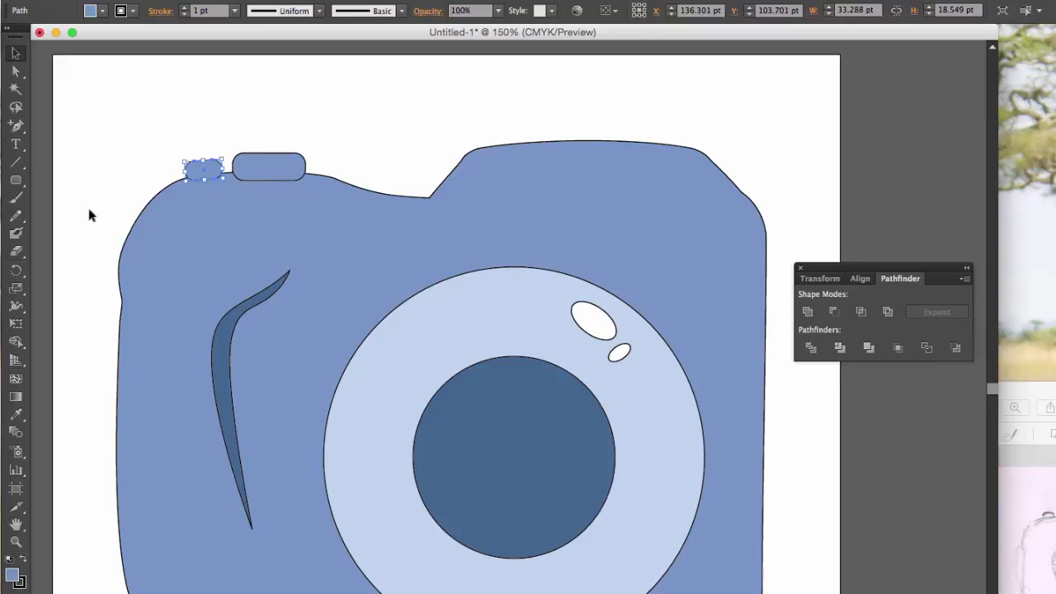
click(104, 14)
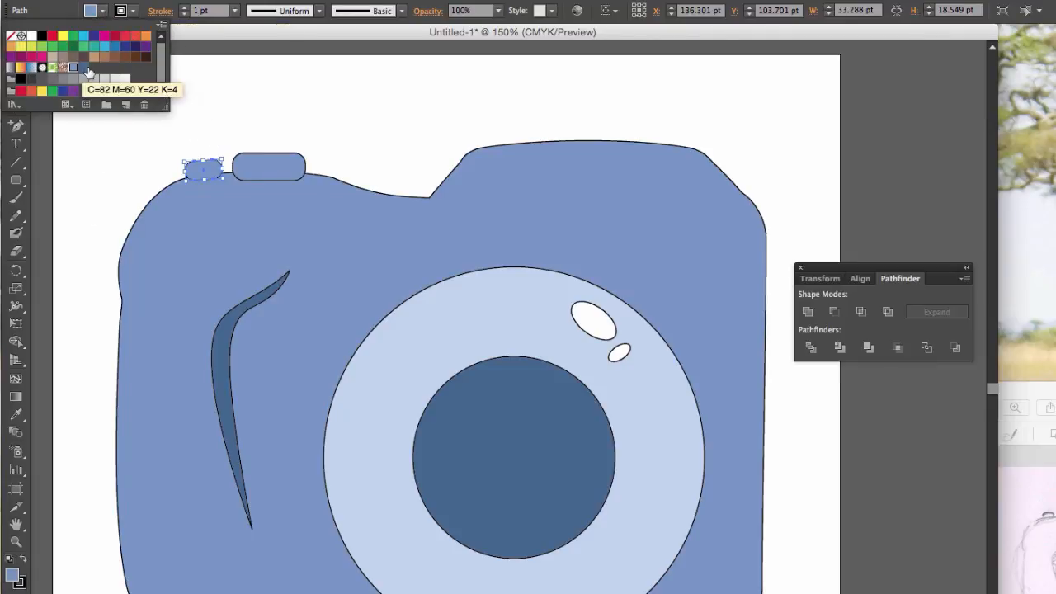
click(93, 75)
click(251, 162)
click(104, 14)
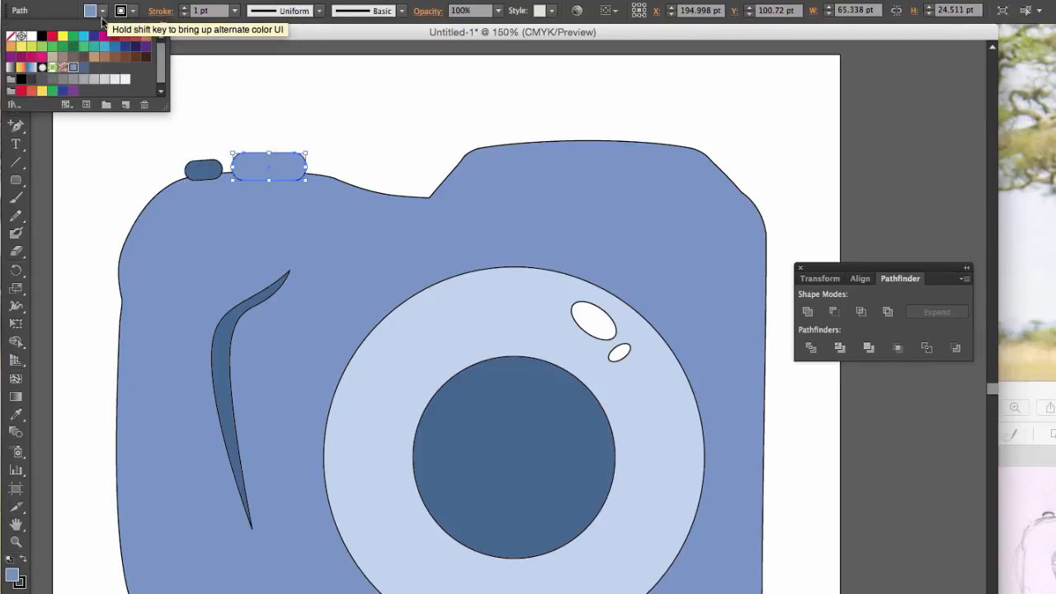
click(92, 76)
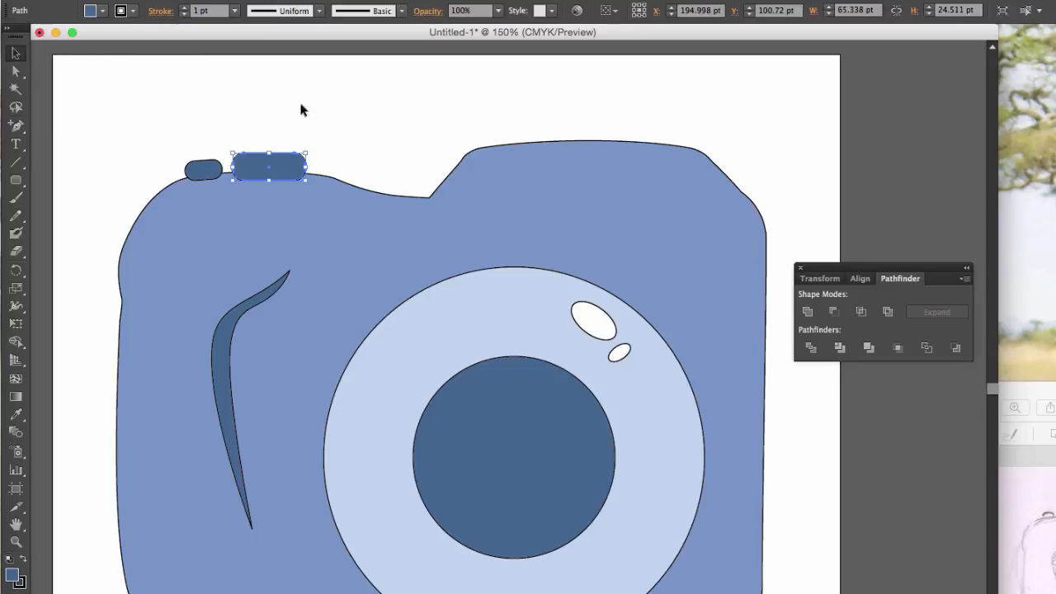
Step: Try to place the two buttons behind the camera by sending them to the back together with the camera body
drag(253, 154, 258, 160)
right_click(258, 160)
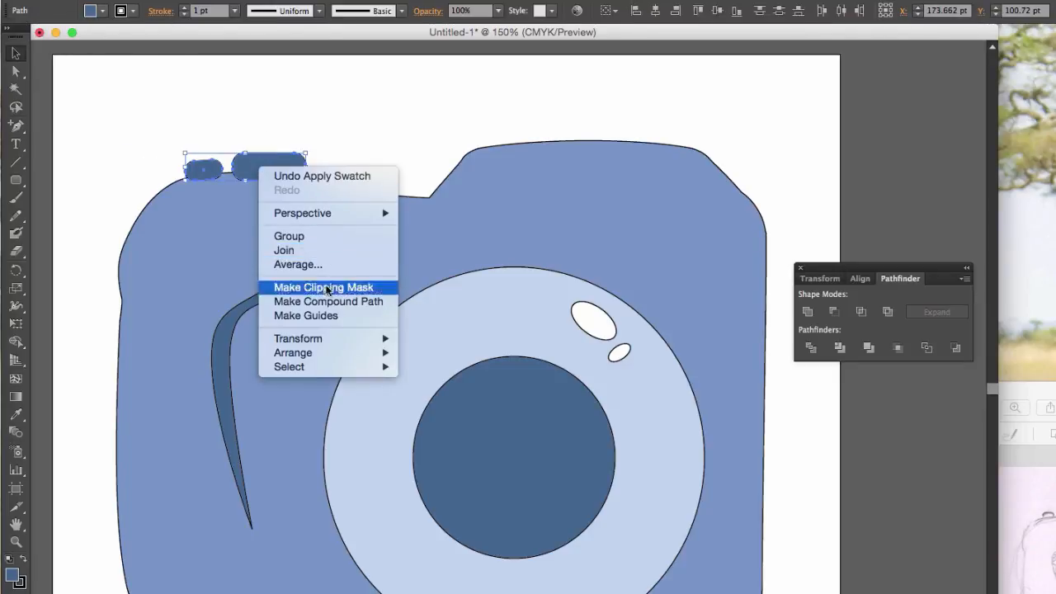
mouse_move(342, 352)
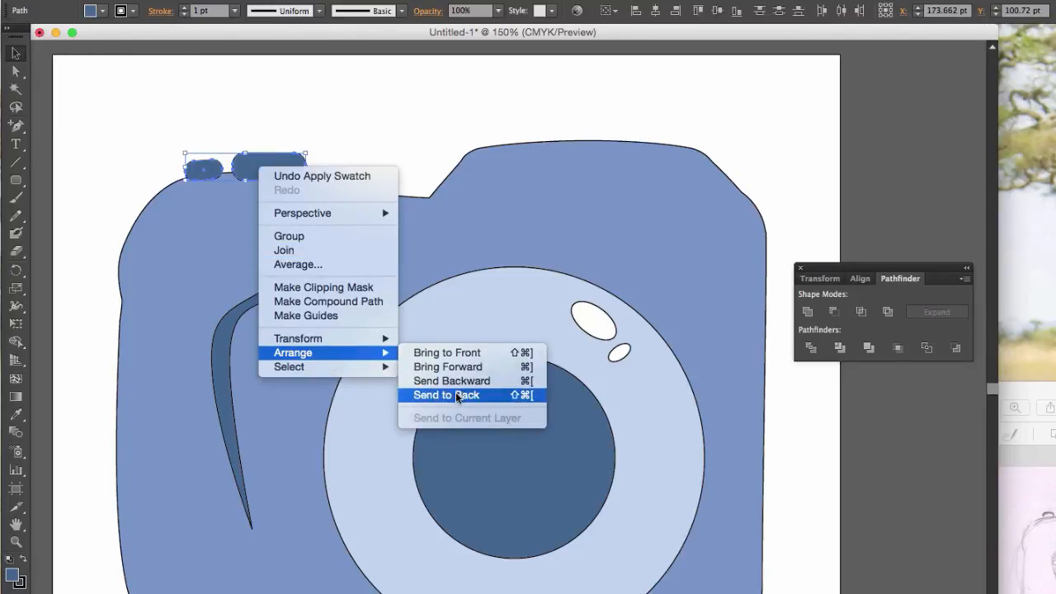
click(279, 104)
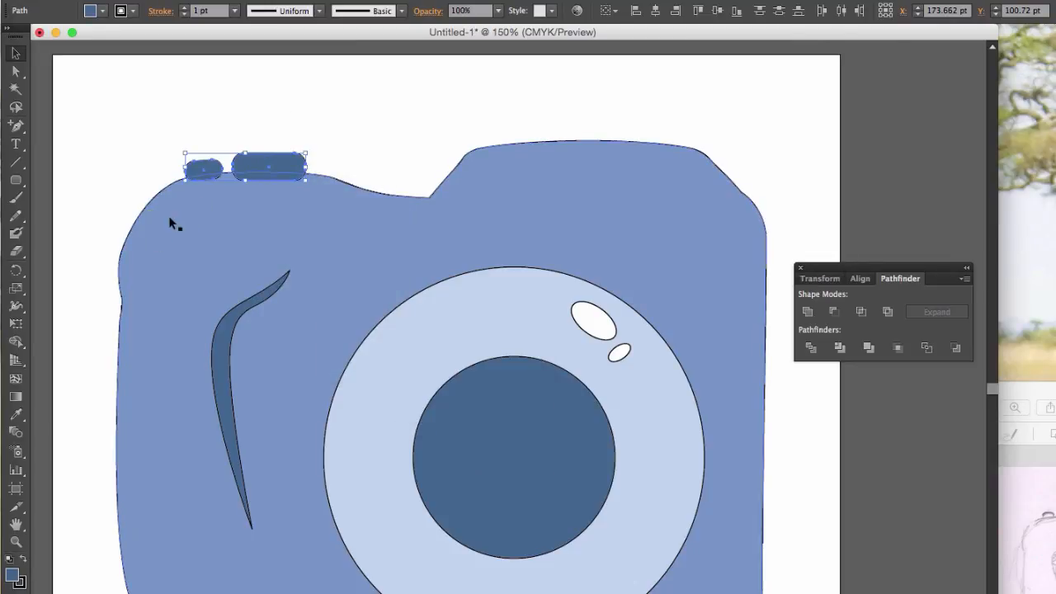
drag(137, 112, 251, 177)
right_click(256, 162)
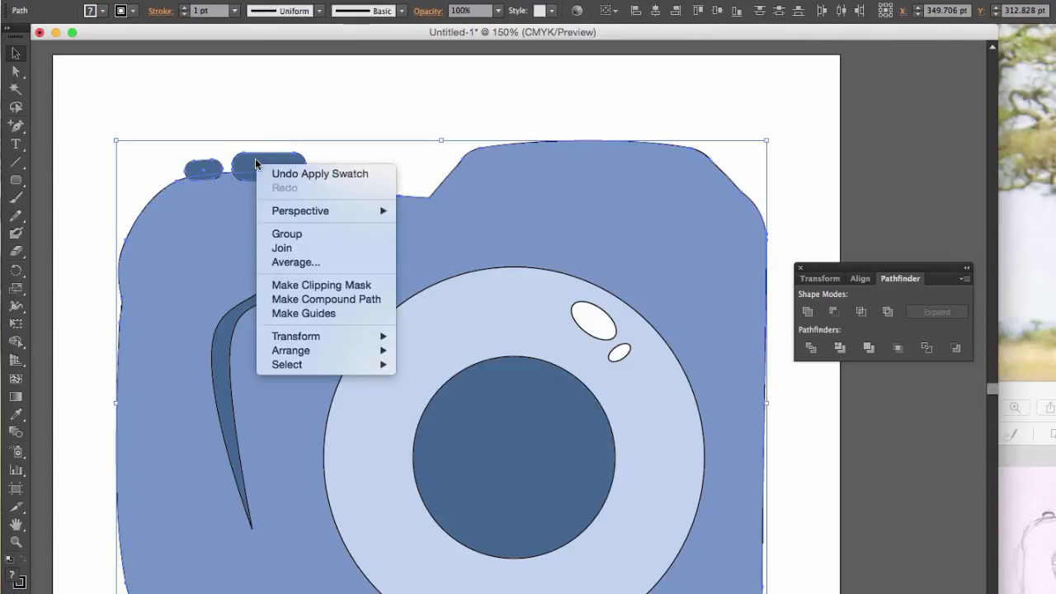
mouse_move(351, 352)
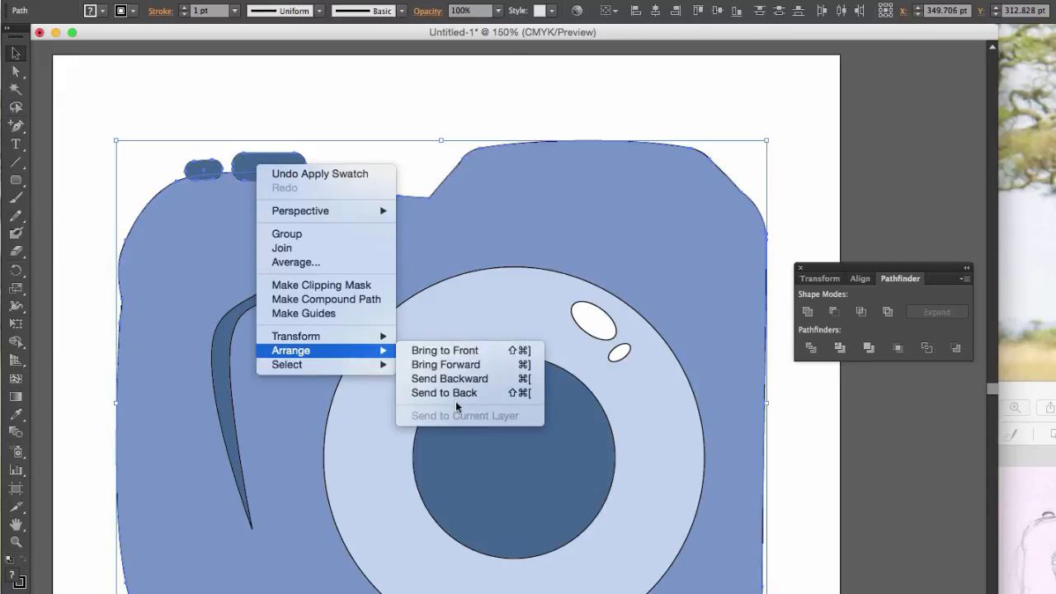
click(455, 393)
click(270, 110)
Step: Select only the two camera buttons, send them to the back behind the body, and deselect them
drag(189, 105, 275, 166)
right_click(261, 161)
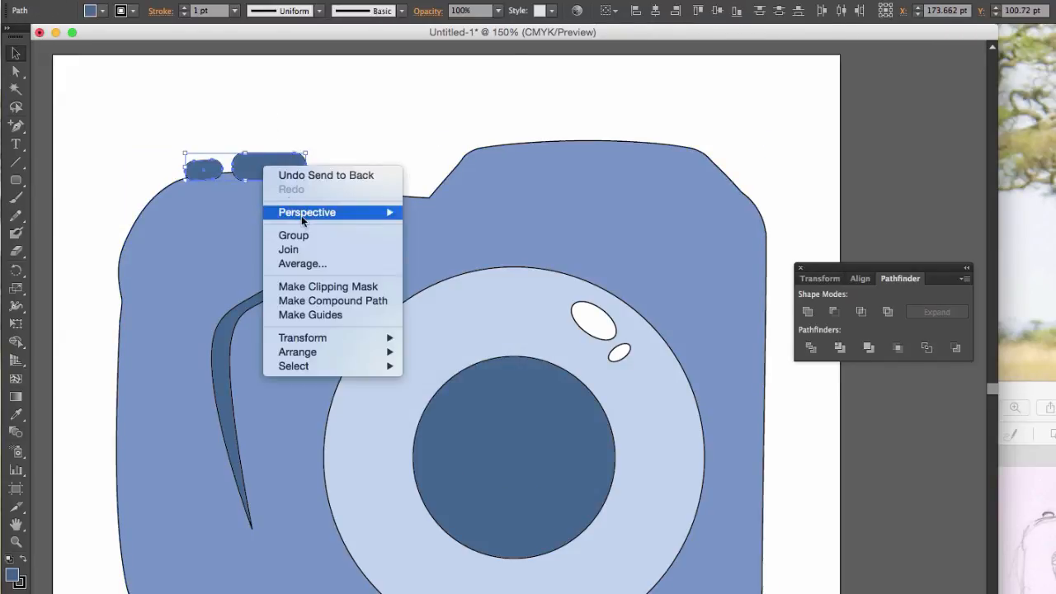
mouse_move(330, 352)
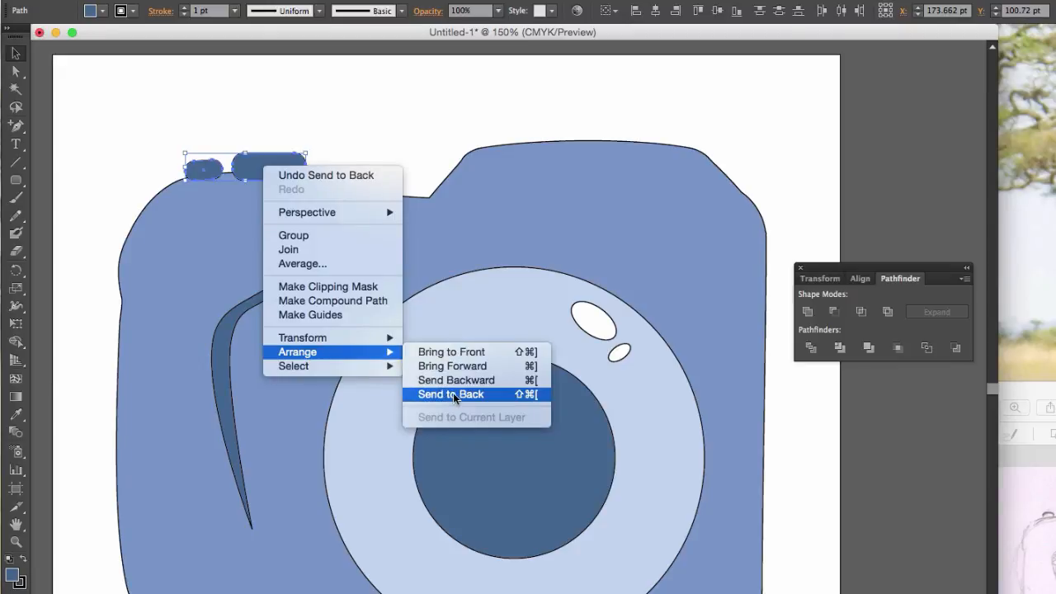
click(452, 393)
click(300, 130)
Step: Remove the stroke from all shapes of the camera drawing, and deselect the artwork
drag(118, 105, 724, 582)
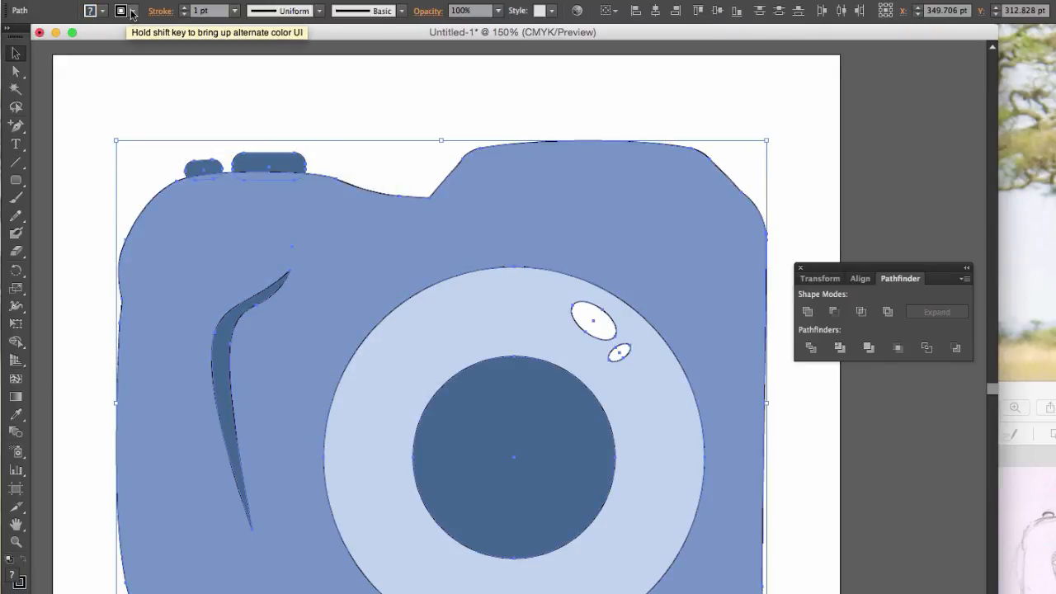
click(122, 12)
click(10, 36)
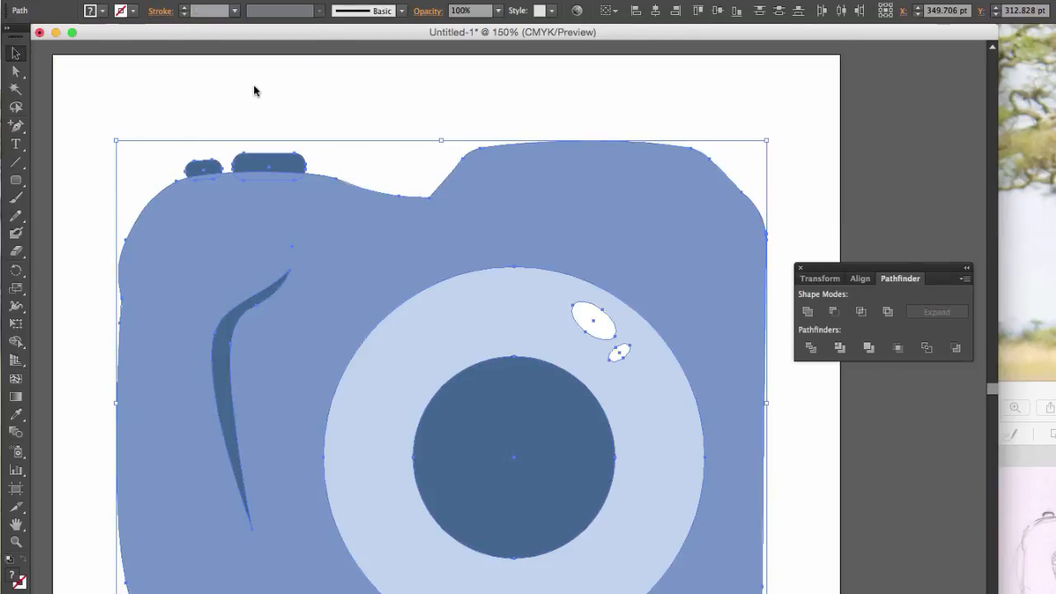
click(253, 84)
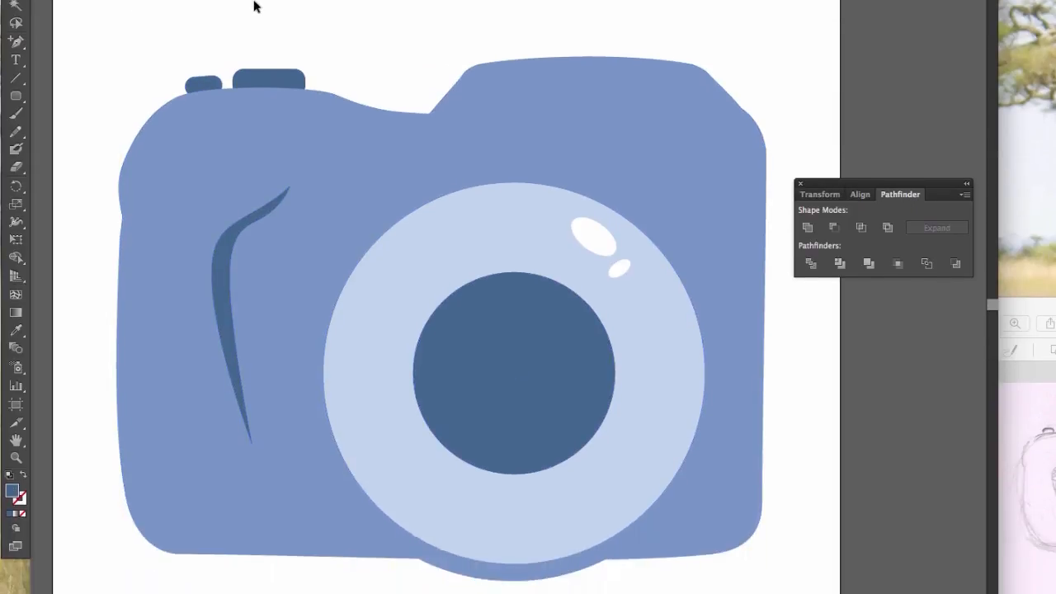